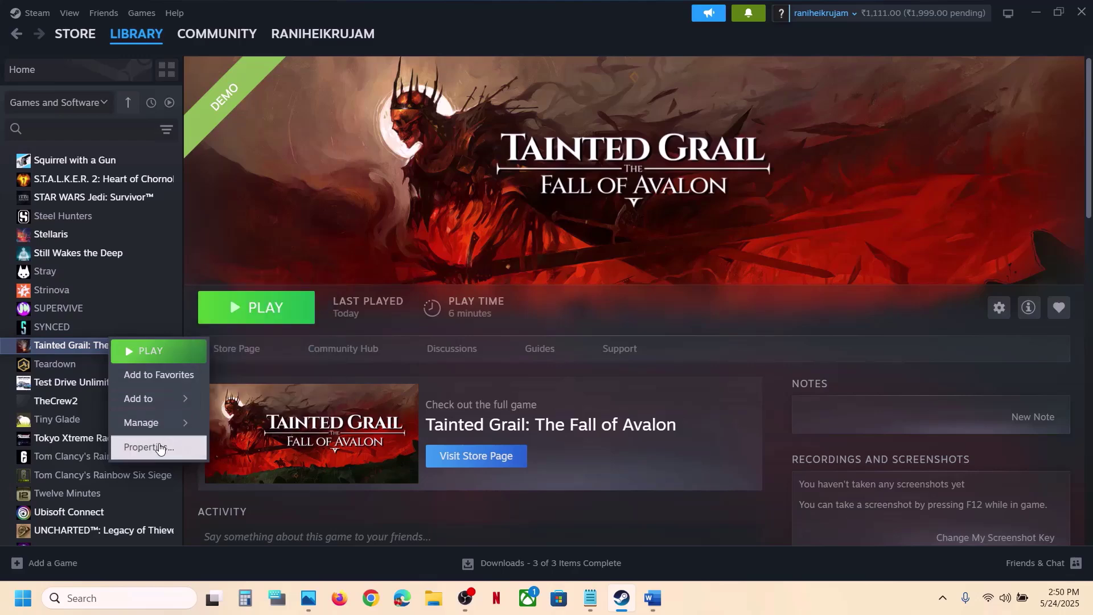
Set the launch options of the Tainted Grail demo to -dx11 and close its properties
left_click(148, 447)
left_click(438, 289)
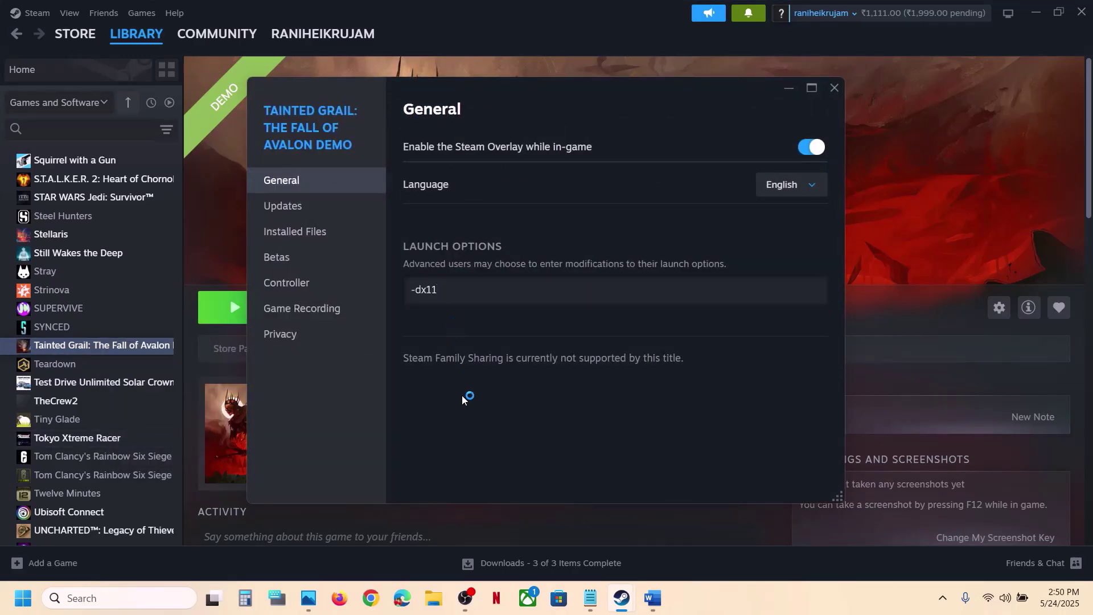
left_click(835, 87)
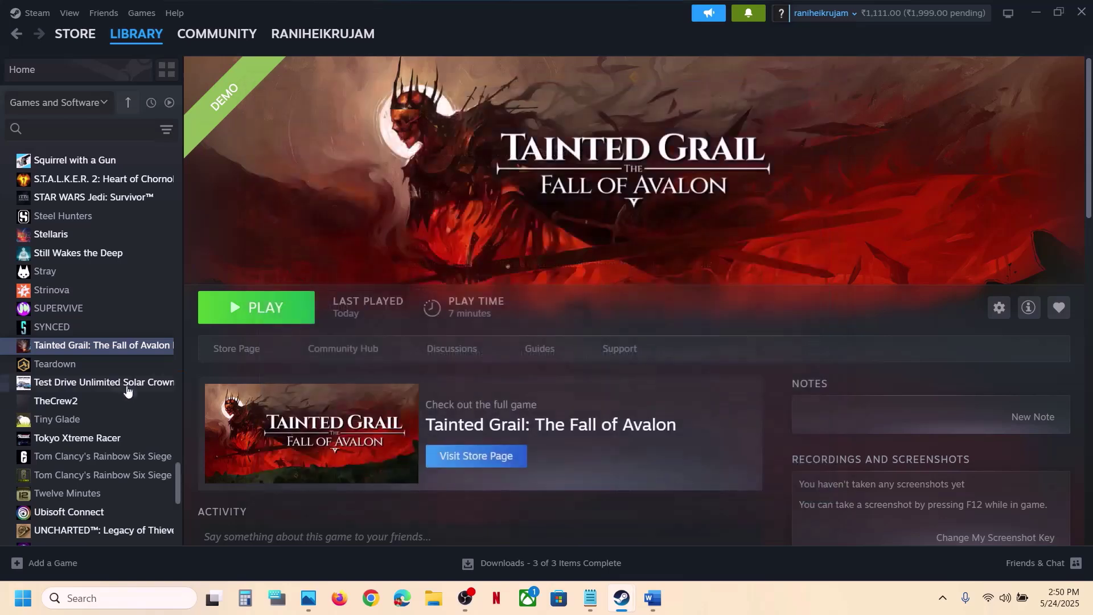
Reopen the Tainted Grail demo's properties and replace the launch options with -dx12
right_click(98, 345)
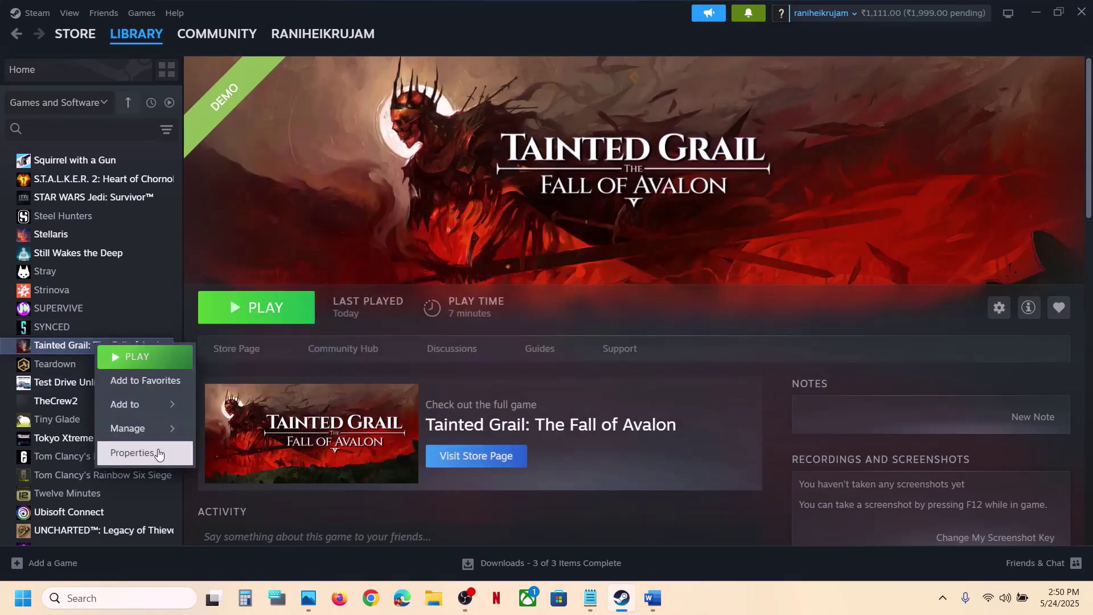
left_click(158, 454)
left_click_drag(450, 291, 383, 291)
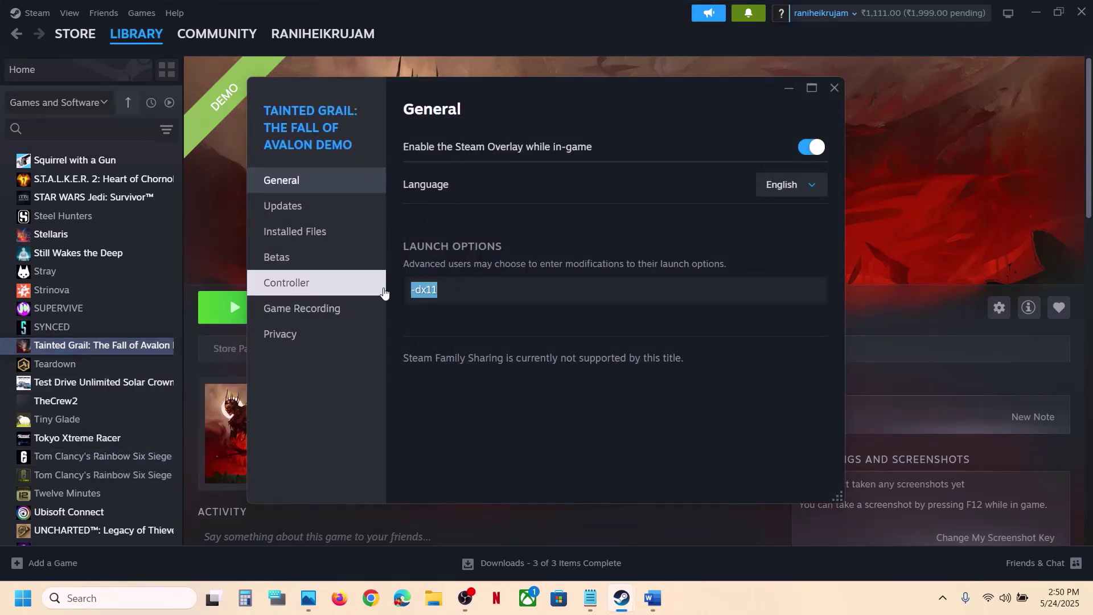
type("-dx12")
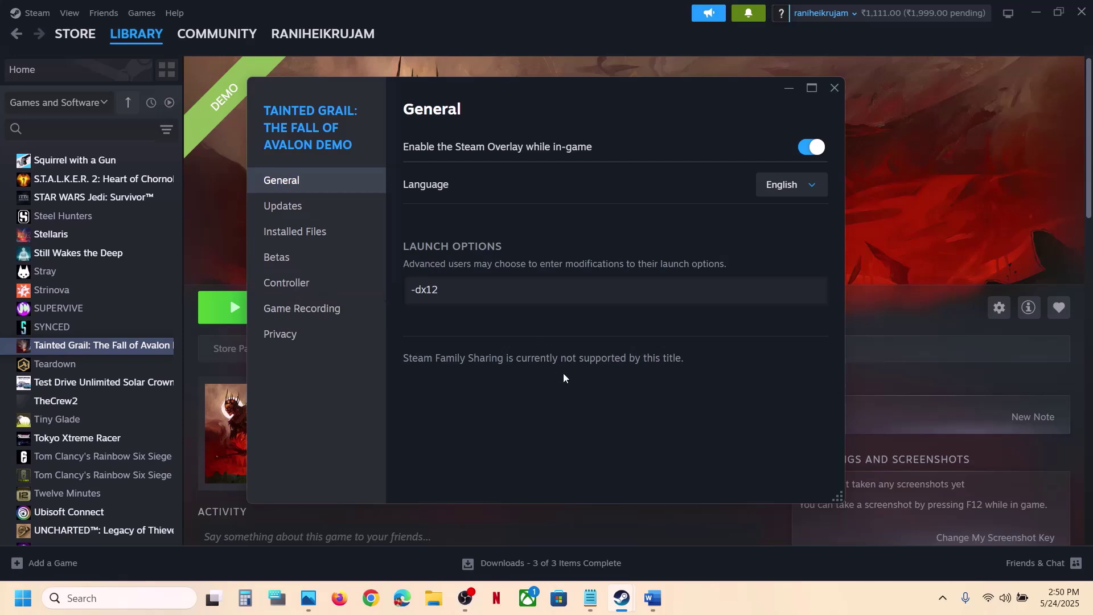
Clear the Tainted Grail demo's launch options and close its properties
left_click_drag(481, 287, 385, 292)
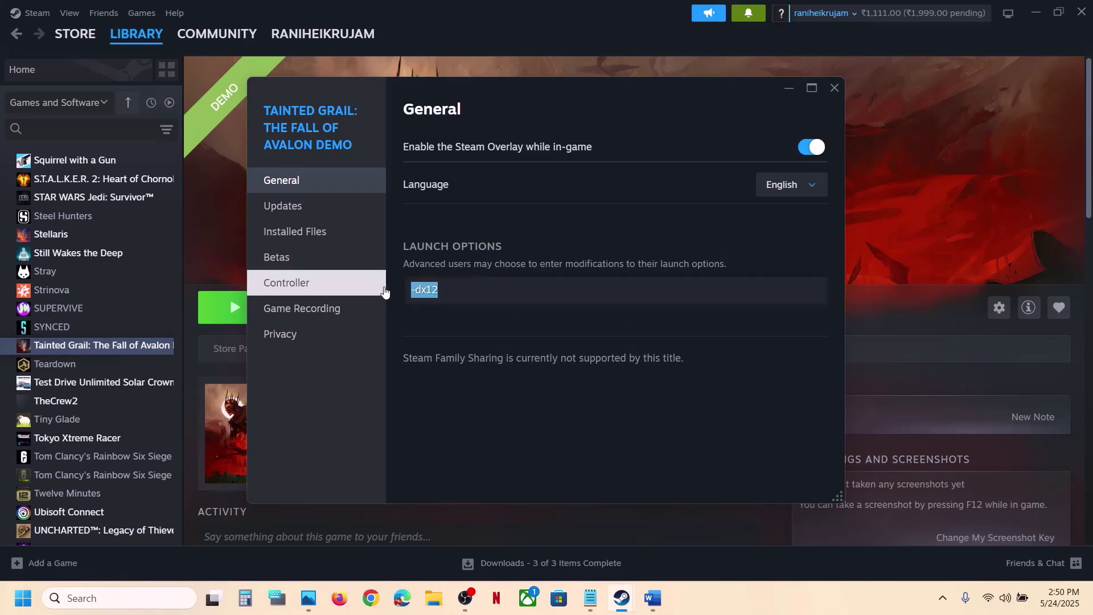
key("BackSpace")
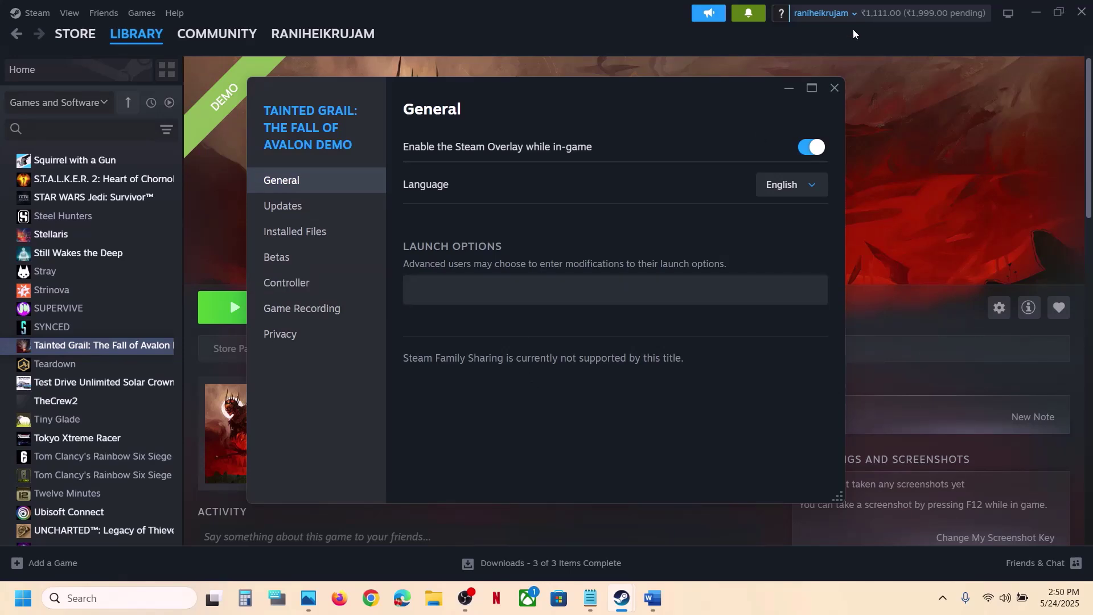
left_click(834, 87)
Switch to the Word document, read Step 2 about running the game as administrator, and return to Steam
left_click(654, 599)
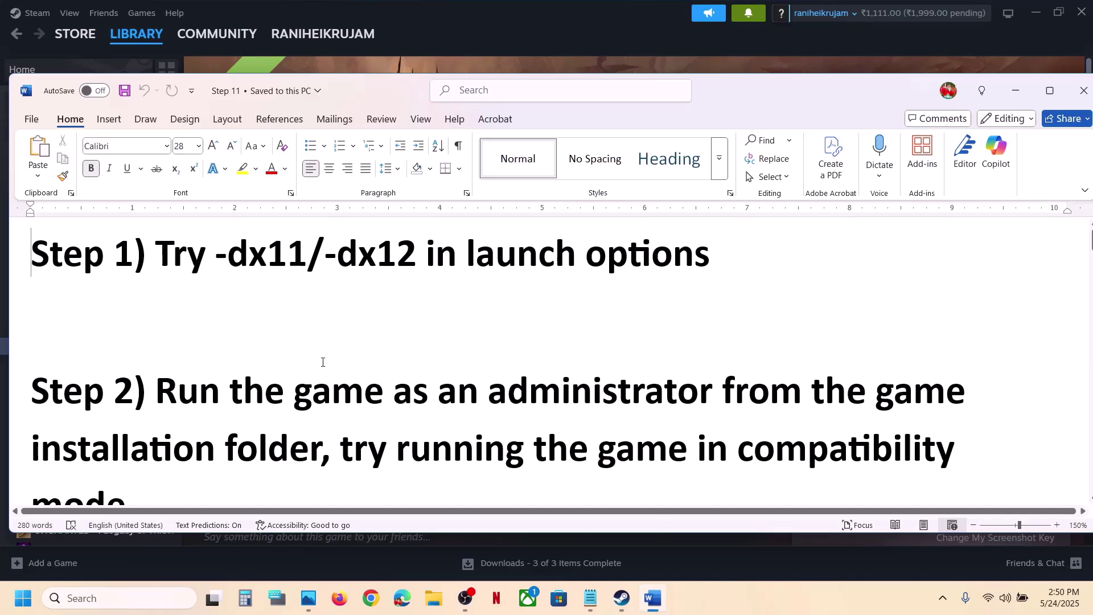
scroll(322, 363, "down", 3)
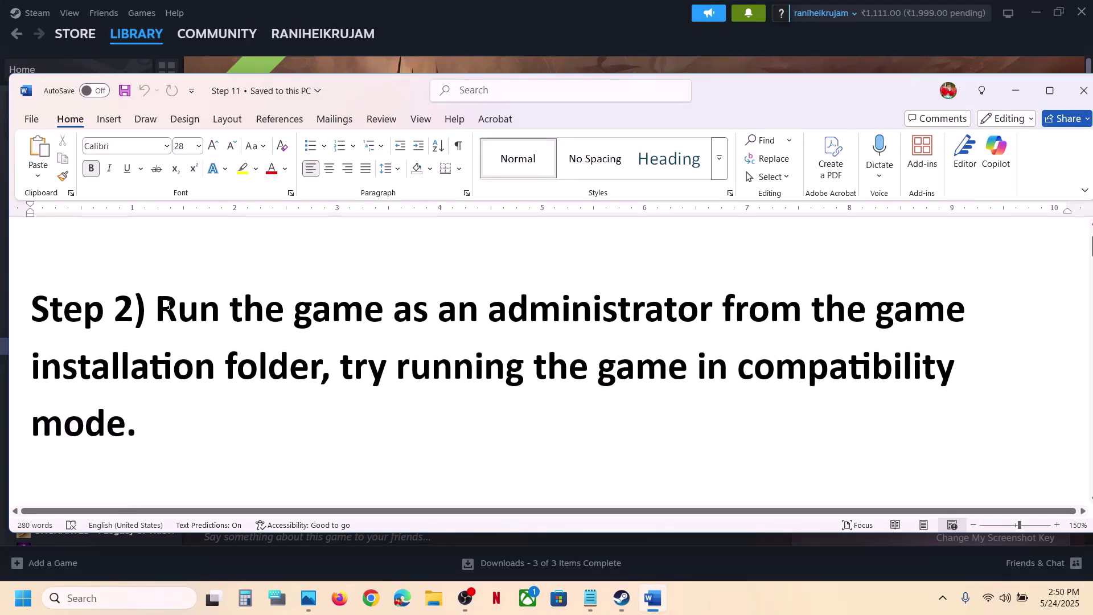
left_click_drag(169, 305, 319, 366)
key("alt+Tab")
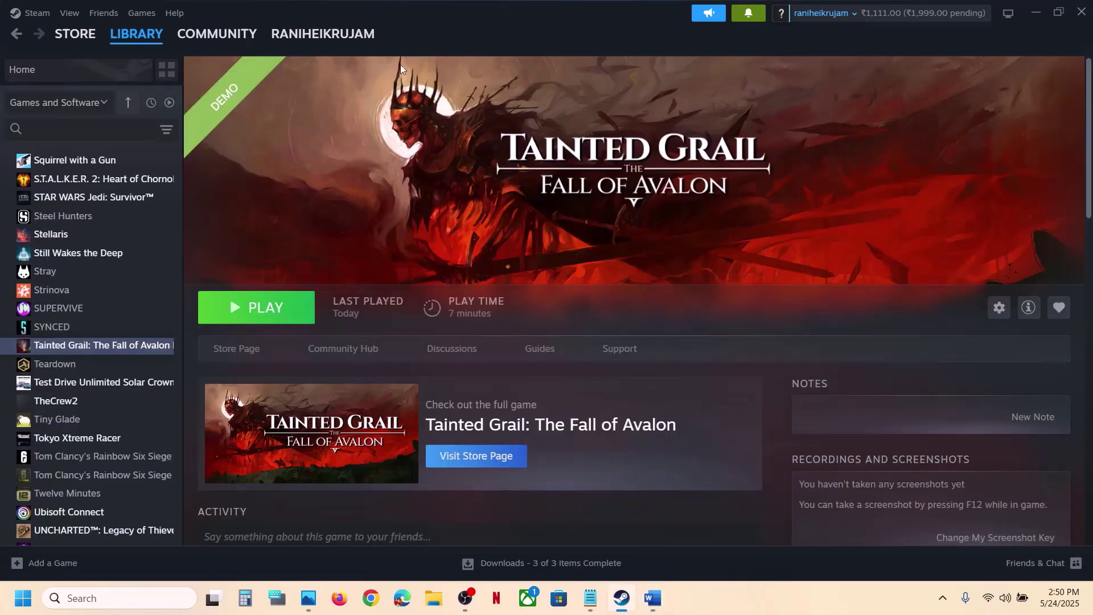
Browse the Tainted Grail demo's local files, look into the Fall of Avalon_Data folder, and return to the installation folder
right_click(127, 345)
mouse_move(171, 426)
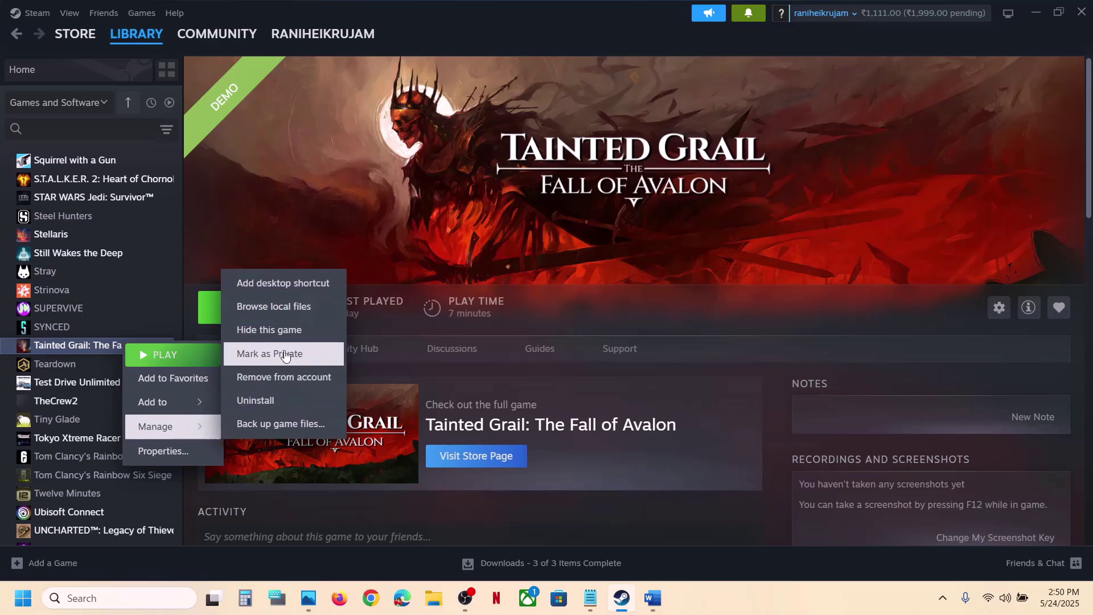
left_click(274, 306)
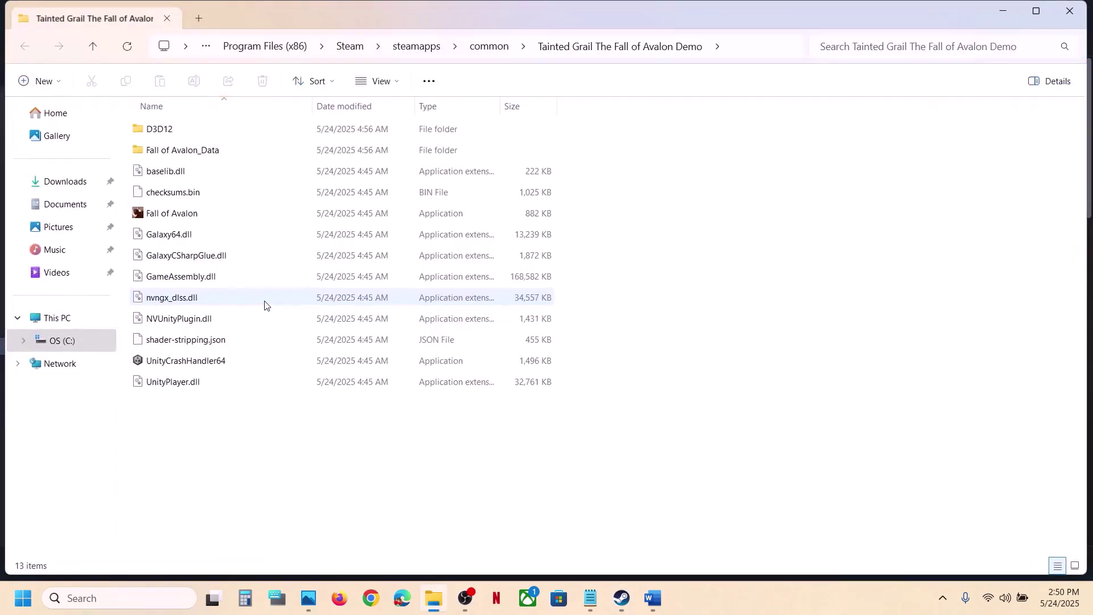
double_click(184, 152)
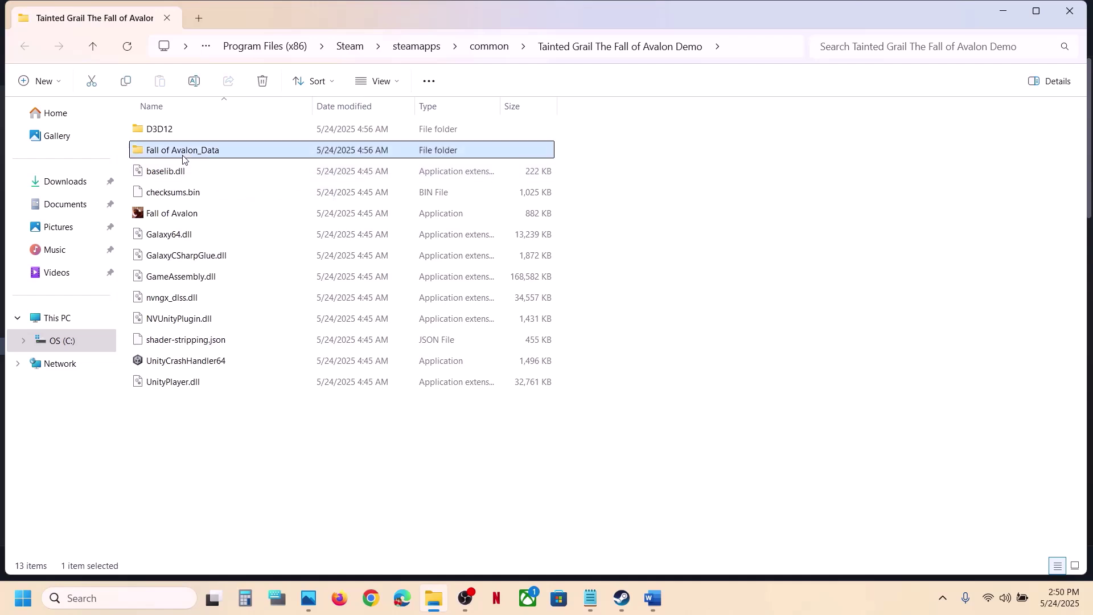
left_click(93, 49)
Set the Fall of Avalon application to run as an administrator and confirm its properties
left_click(191, 221)
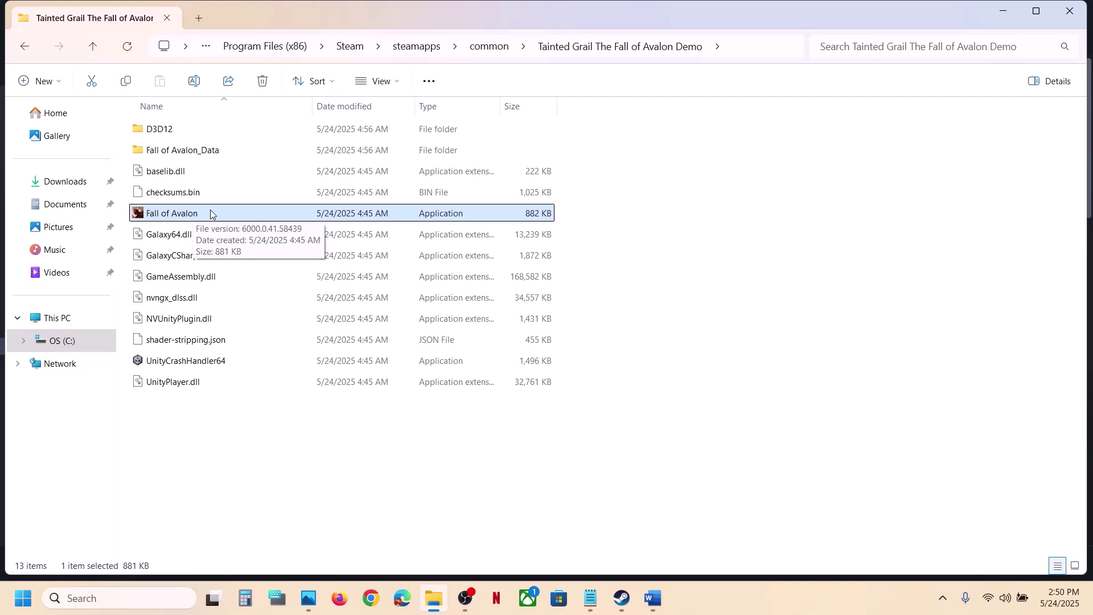
right_click(187, 219)
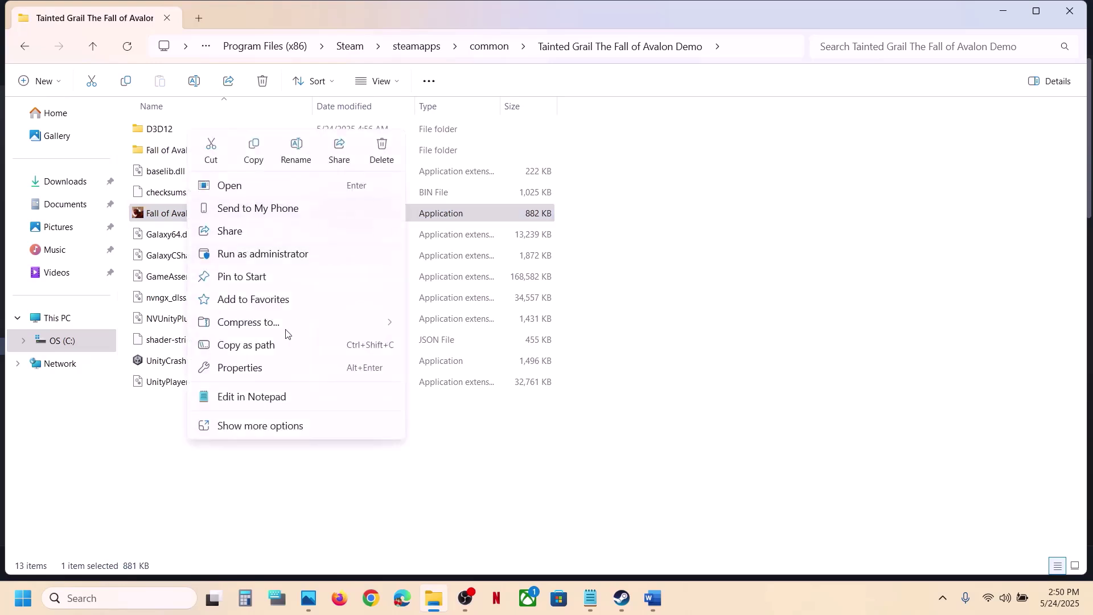
left_click(259, 371)
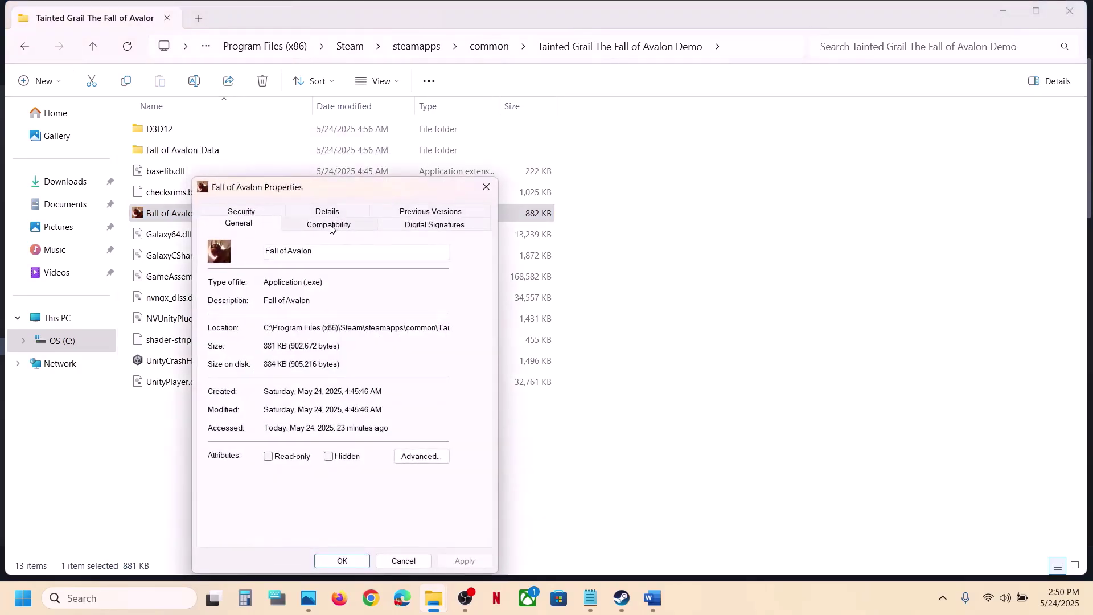
left_click(330, 225)
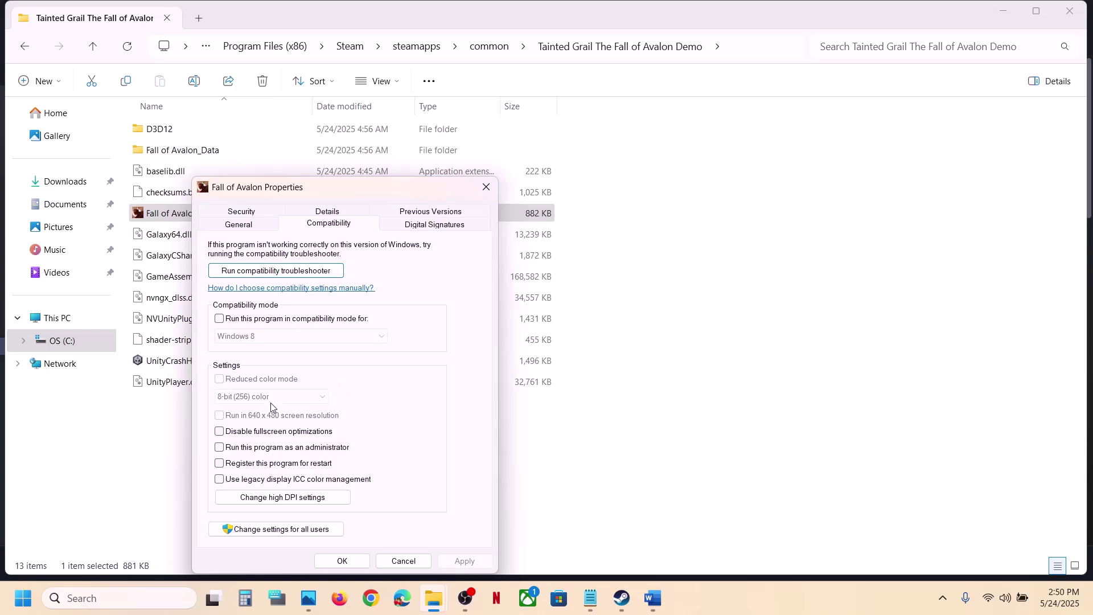
left_click(223, 449)
left_click(366, 565)
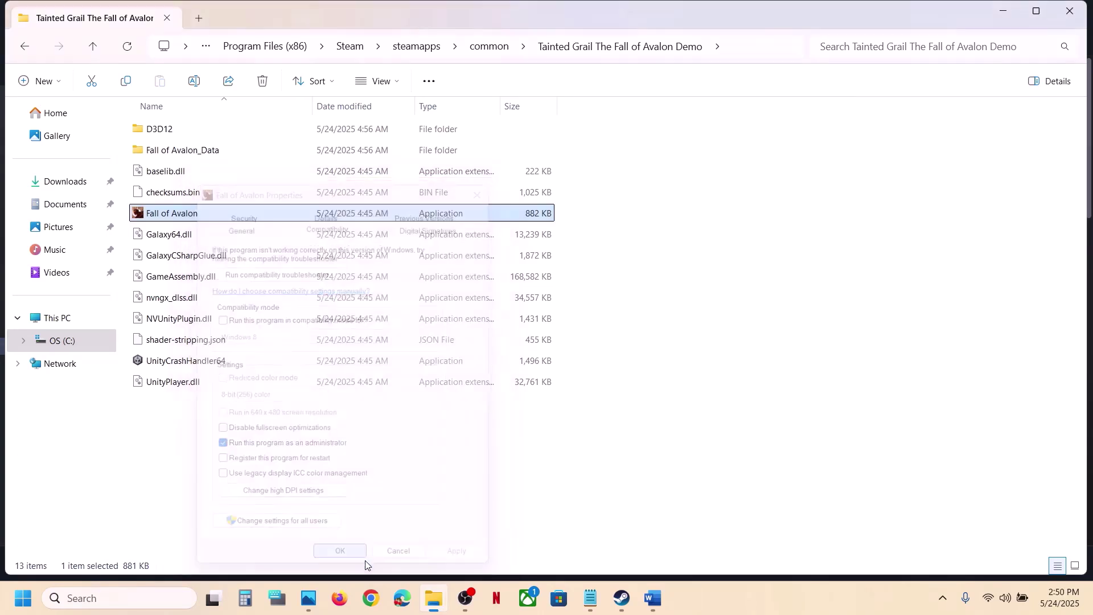
Enable compatibility mode for the Fall of Avalon application, set it to Windows 7, and apply it
right_click(186, 221)
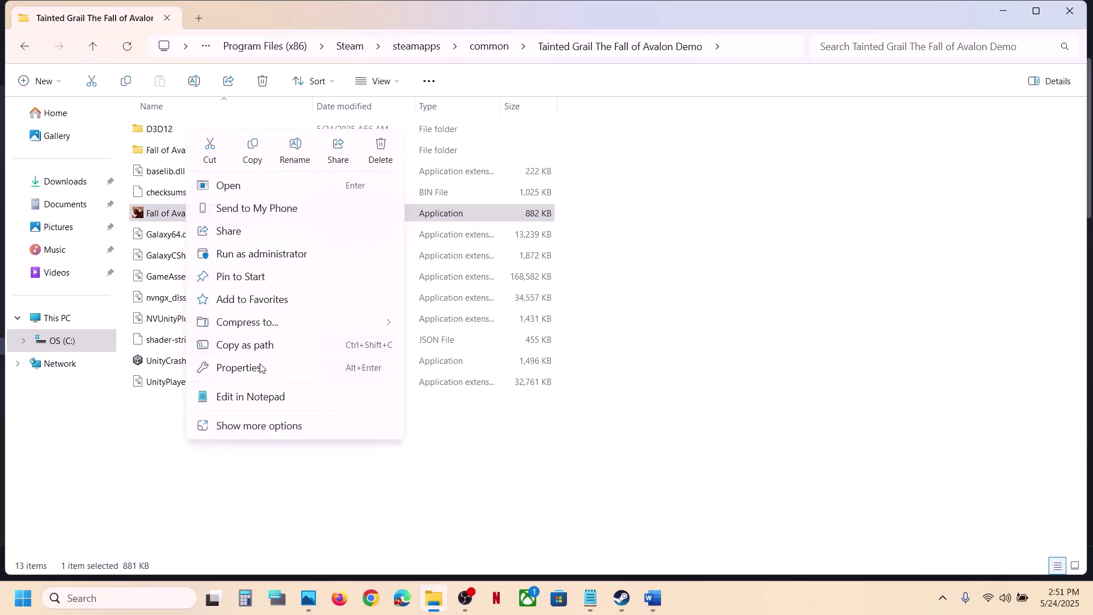
left_click(245, 369)
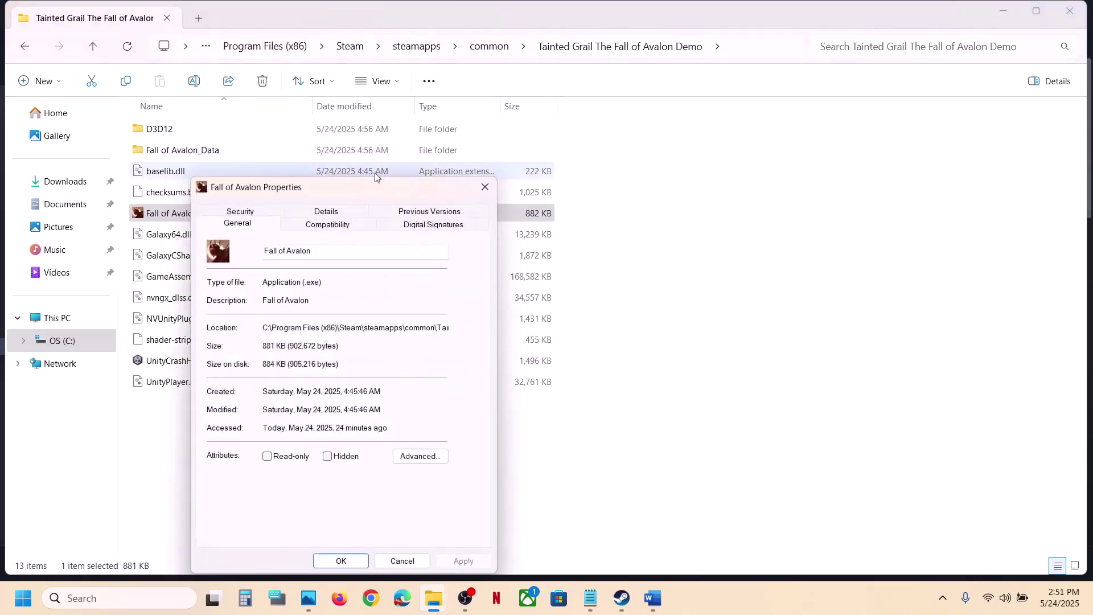
left_click(329, 226)
left_click(233, 320)
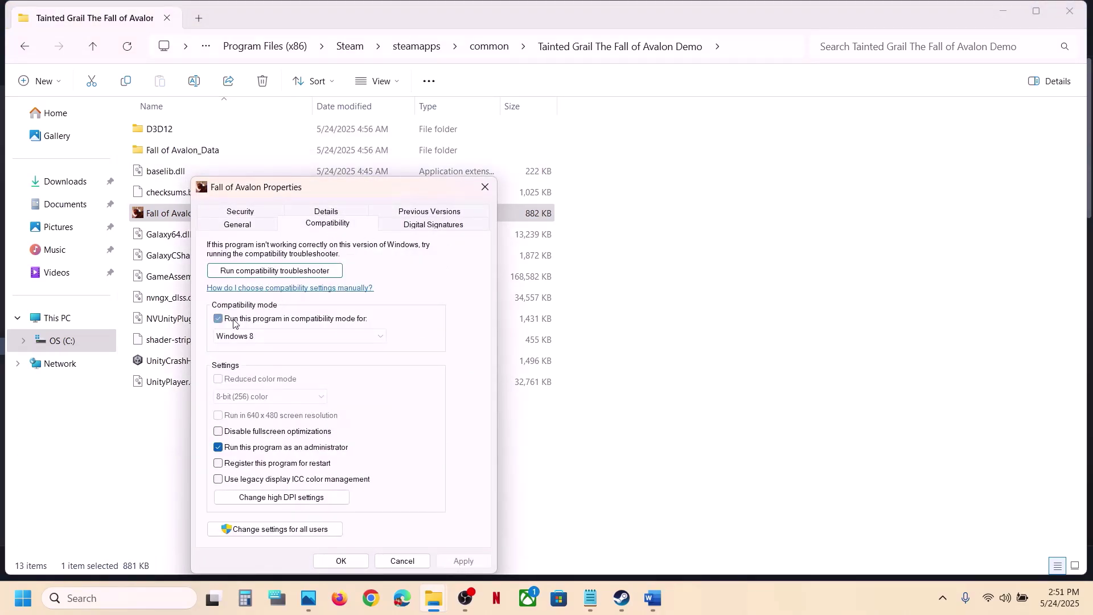
left_click(472, 563)
left_click(362, 337)
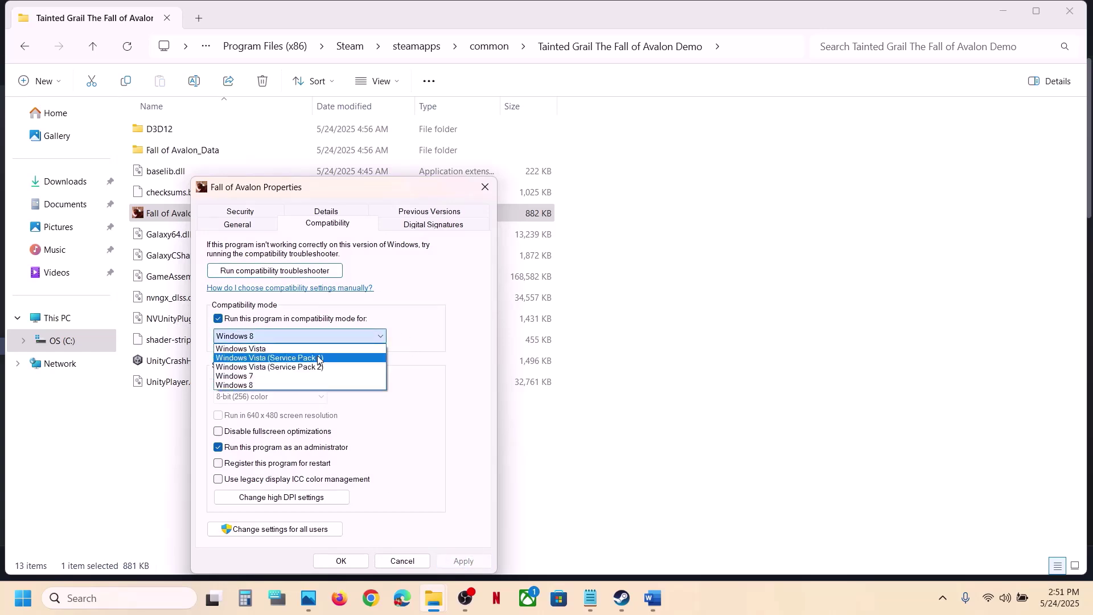
left_click(259, 376)
left_click(464, 562)
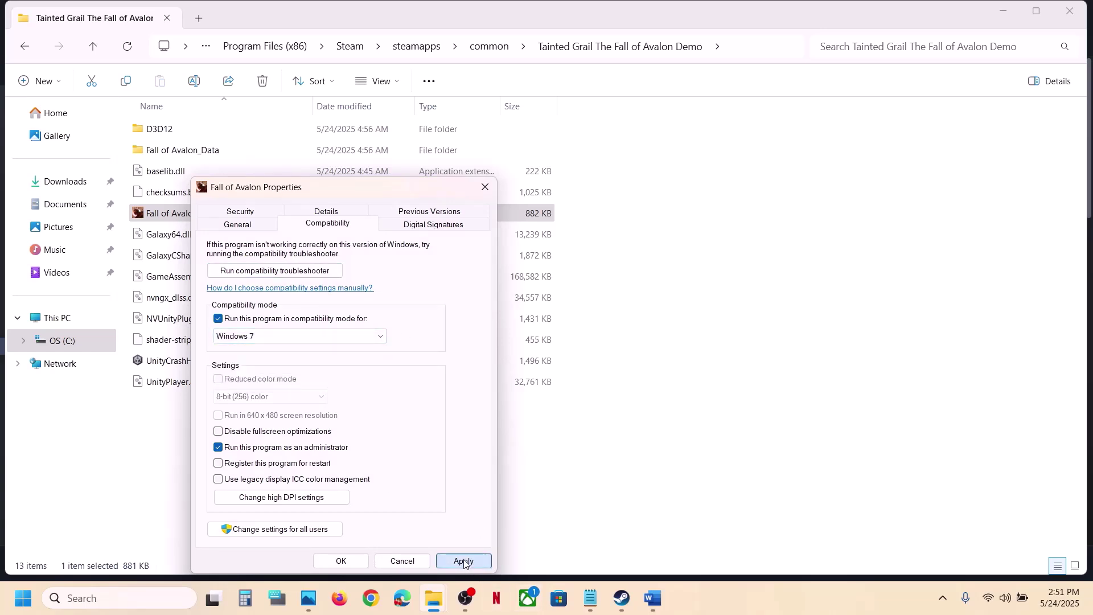
Disable fullscreen optimizations for the Fall of Avalon application and confirm its properties
left_click(219, 432)
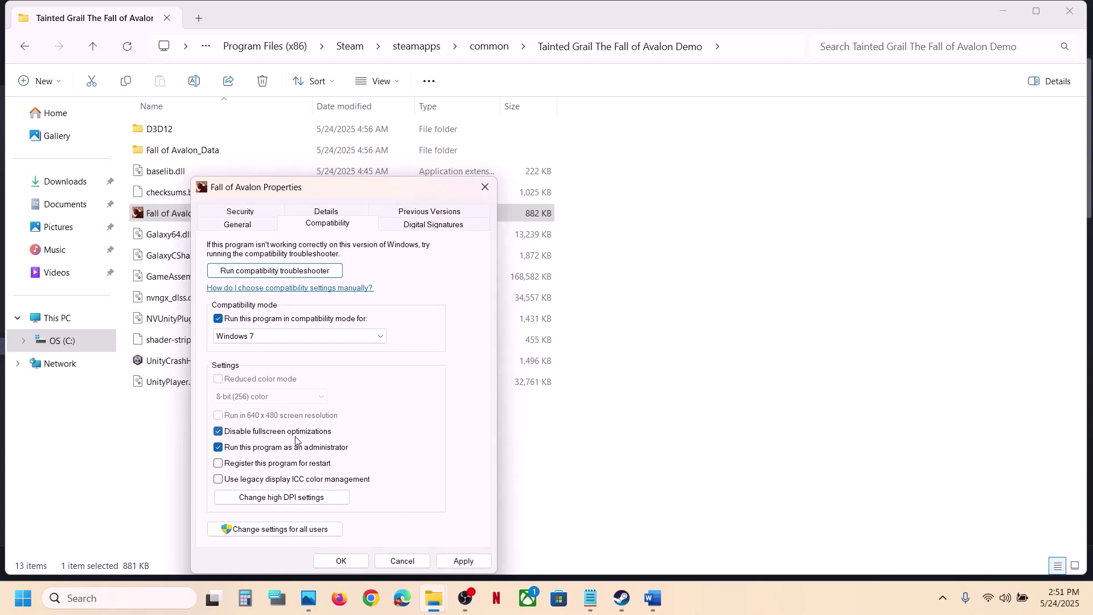
left_click(462, 561)
left_click(342, 561)
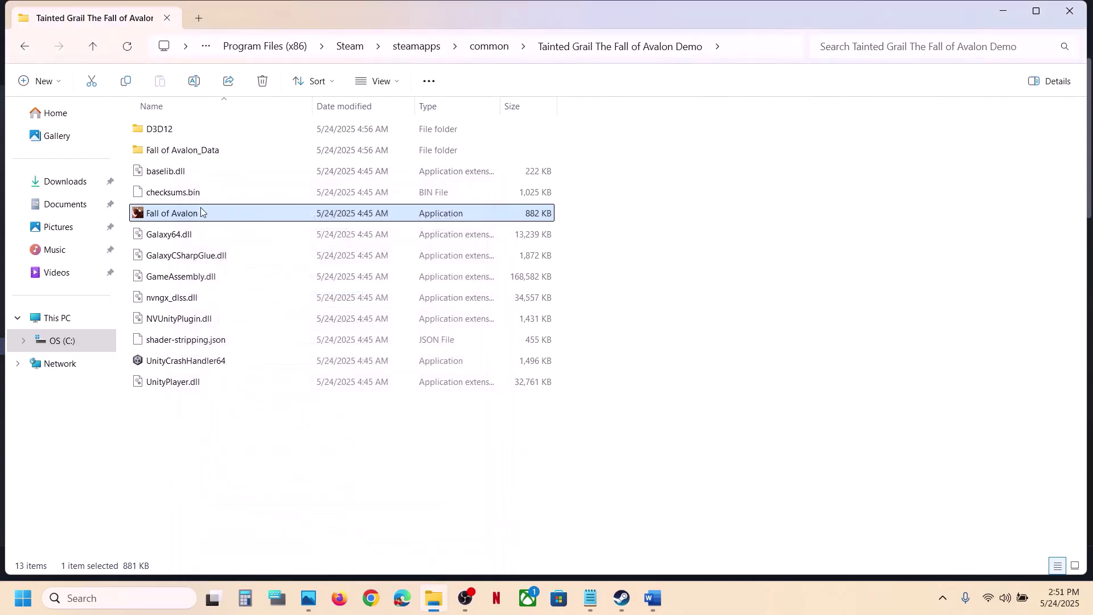
Turn off compatibility mode, disabled fullscreen optimizations and running as administrator for the Fall of Avalon application, and close the installation folder
right_click(194, 219)
left_click(250, 367)
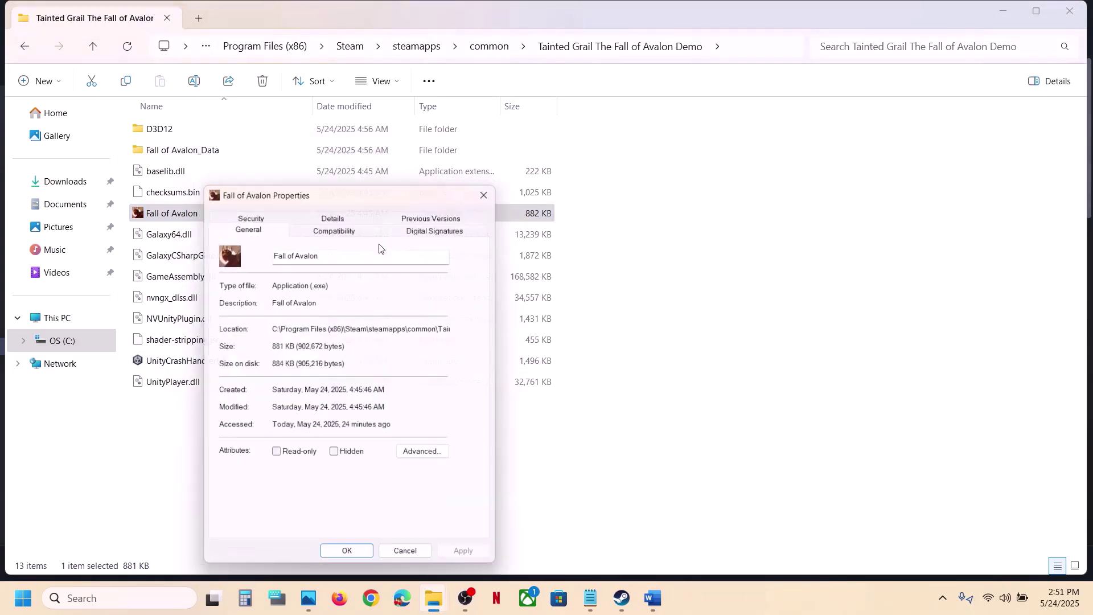
left_click(348, 227)
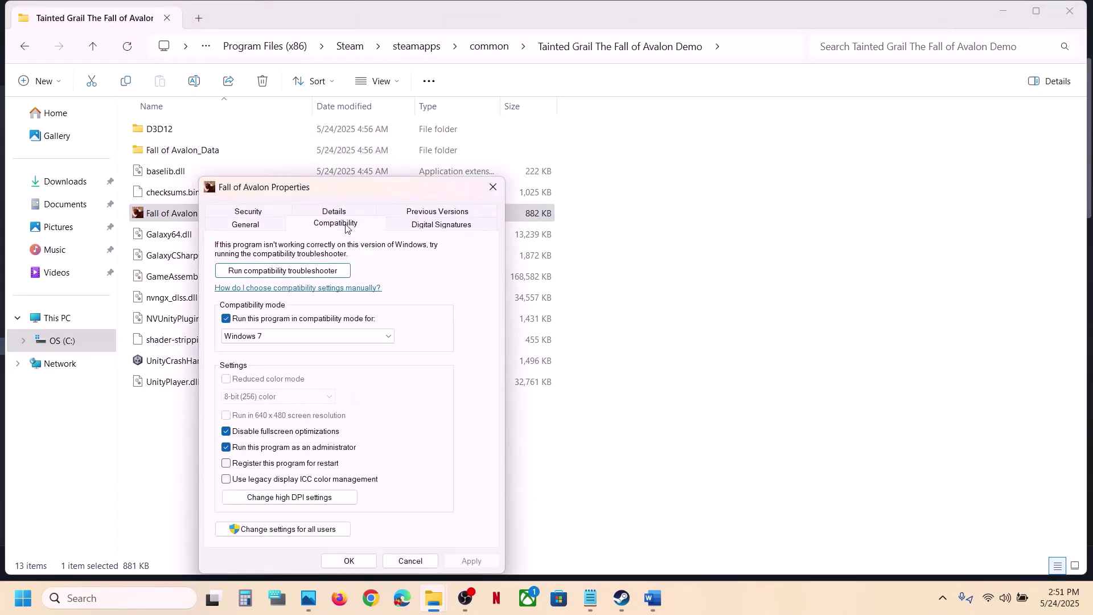
left_click(227, 320)
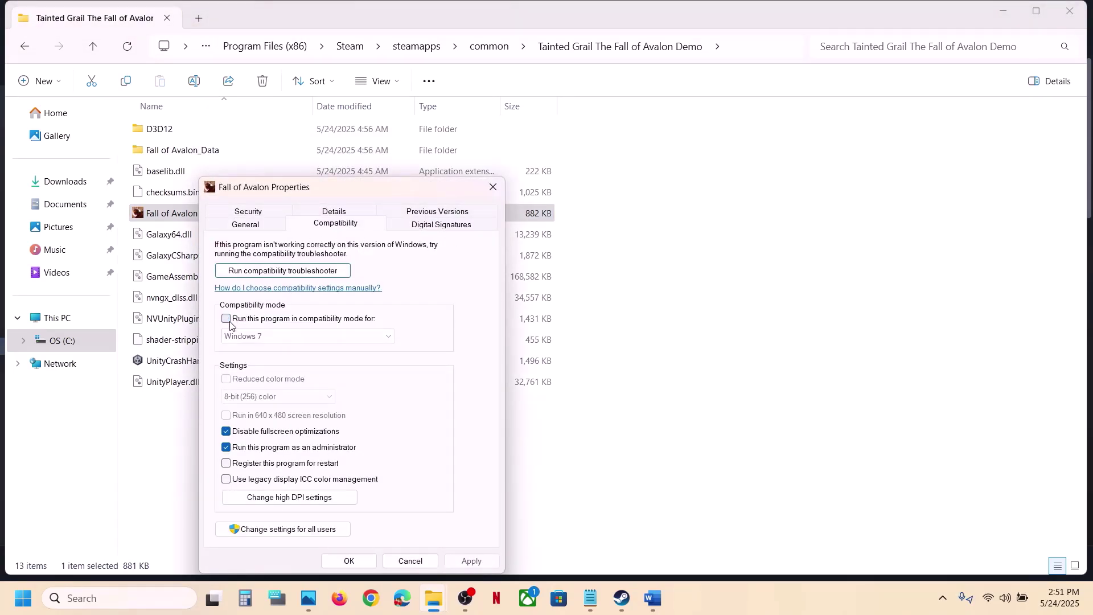
left_click(227, 432)
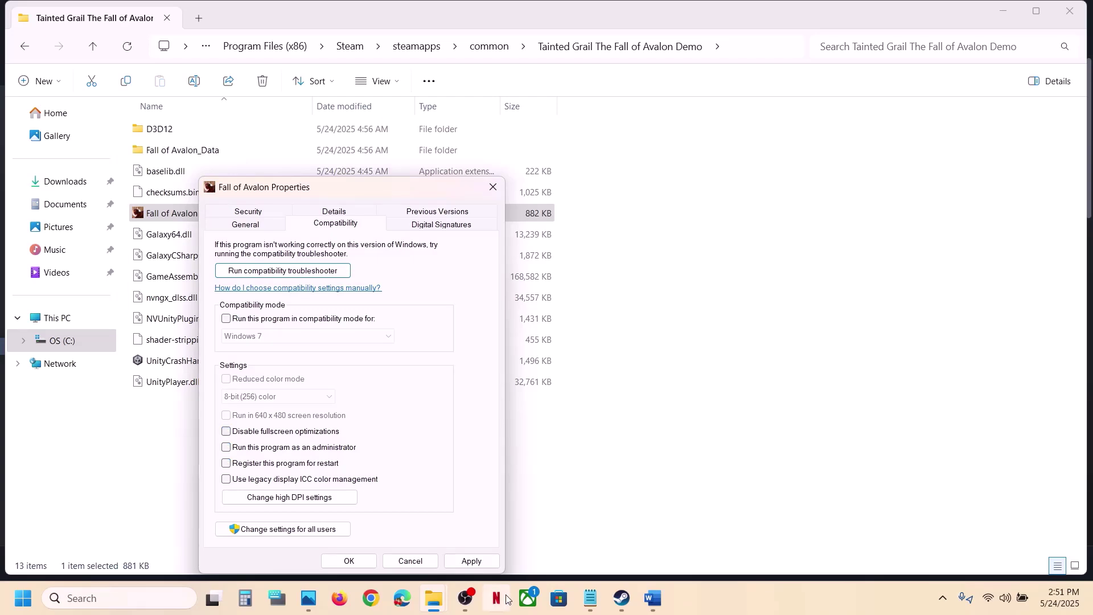
left_click(472, 561)
left_click(359, 560)
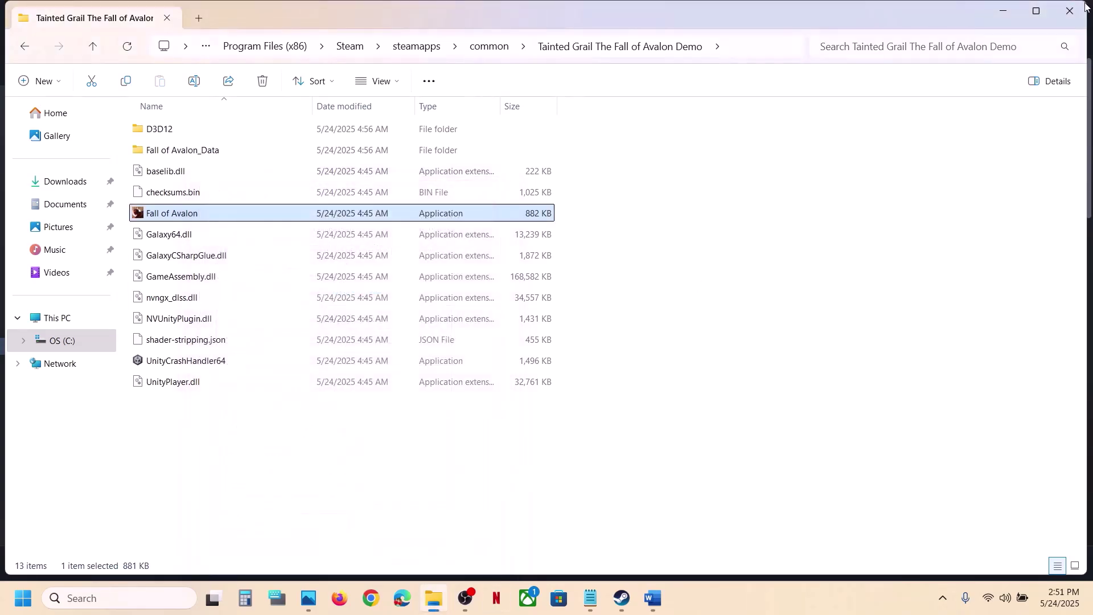
left_click(1071, 11)
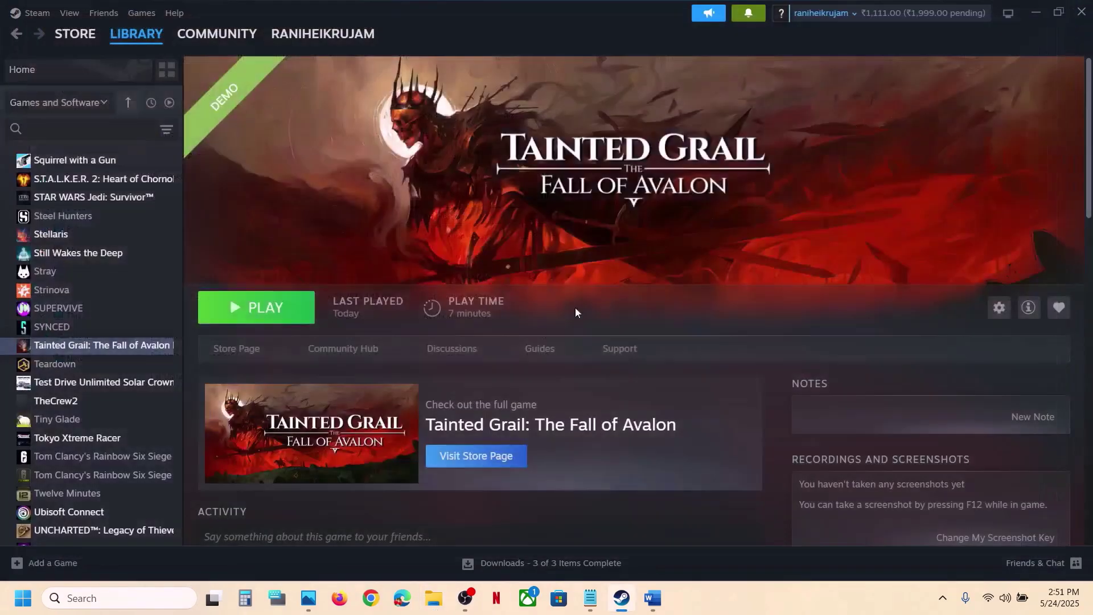
Switch to the Word document, read Step 3 about backing up and renaming the save game files, and return to Steam
left_click(652, 598)
scroll(469, 394, "down", 3)
scroll(469, 394, "down", 1)
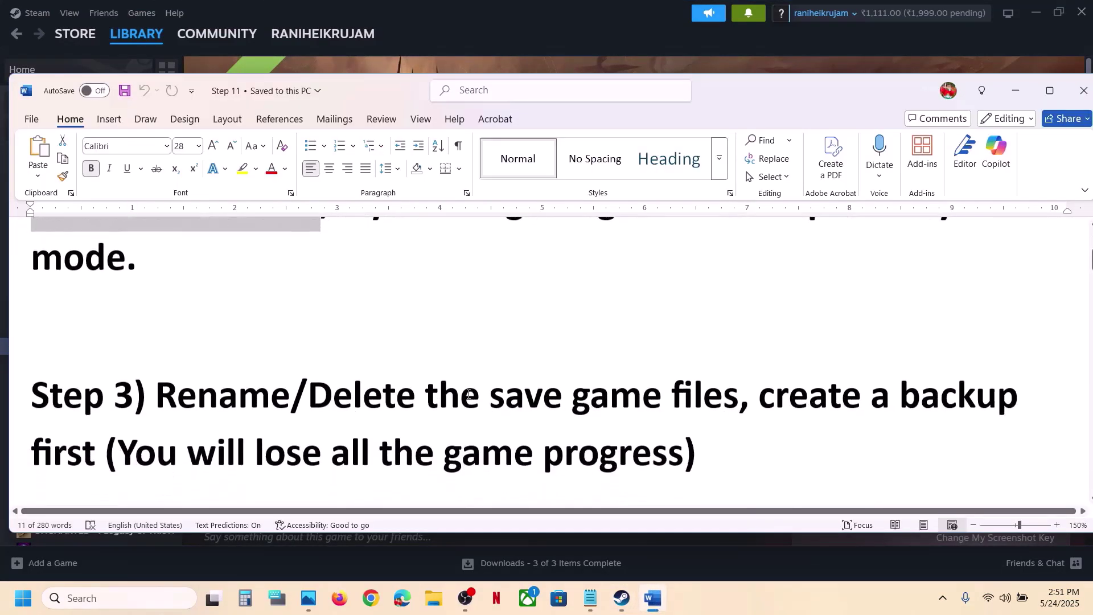
left_click_drag(169, 401, 1025, 398)
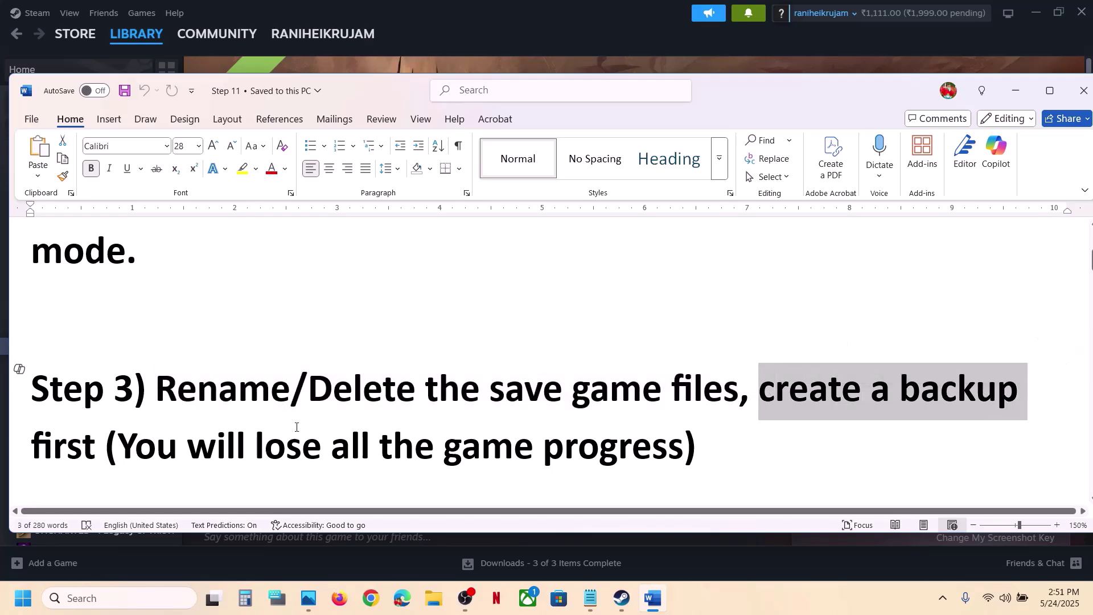
left_click_drag(129, 444, 683, 447)
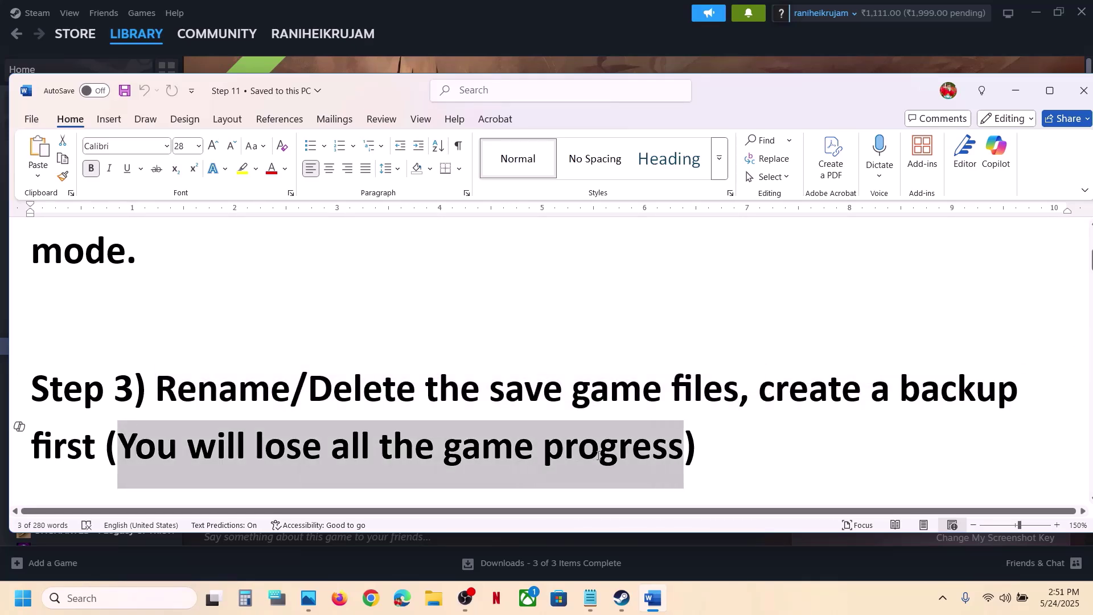
left_click(630, 43)
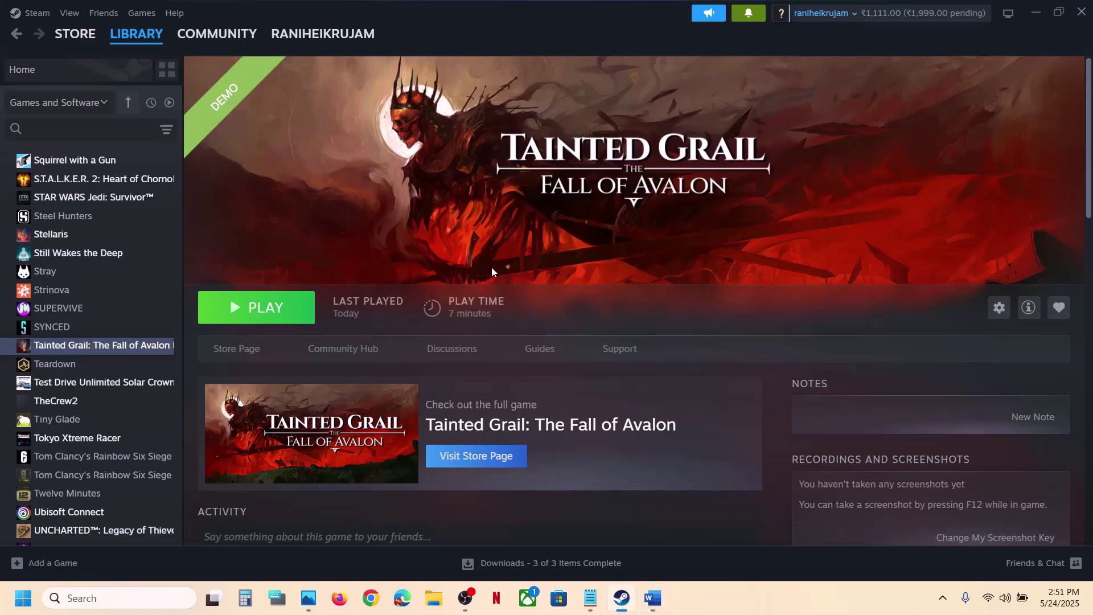
Open File Explorer and browse to the current user's profile folder inside Users on the C: drive
left_click(436, 602)
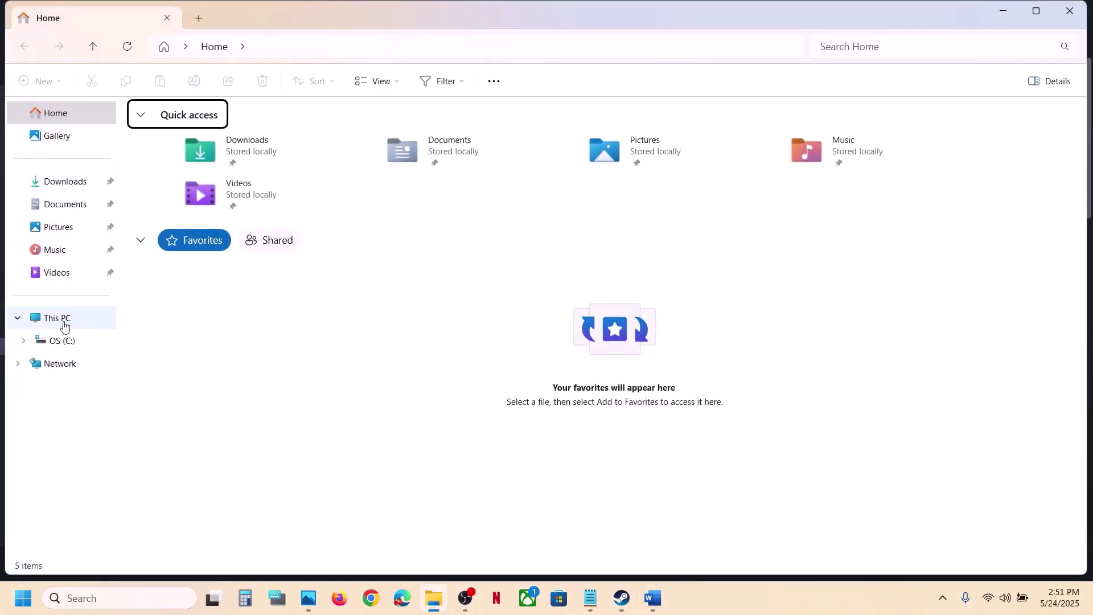
left_click(64, 320)
double_click(261, 141)
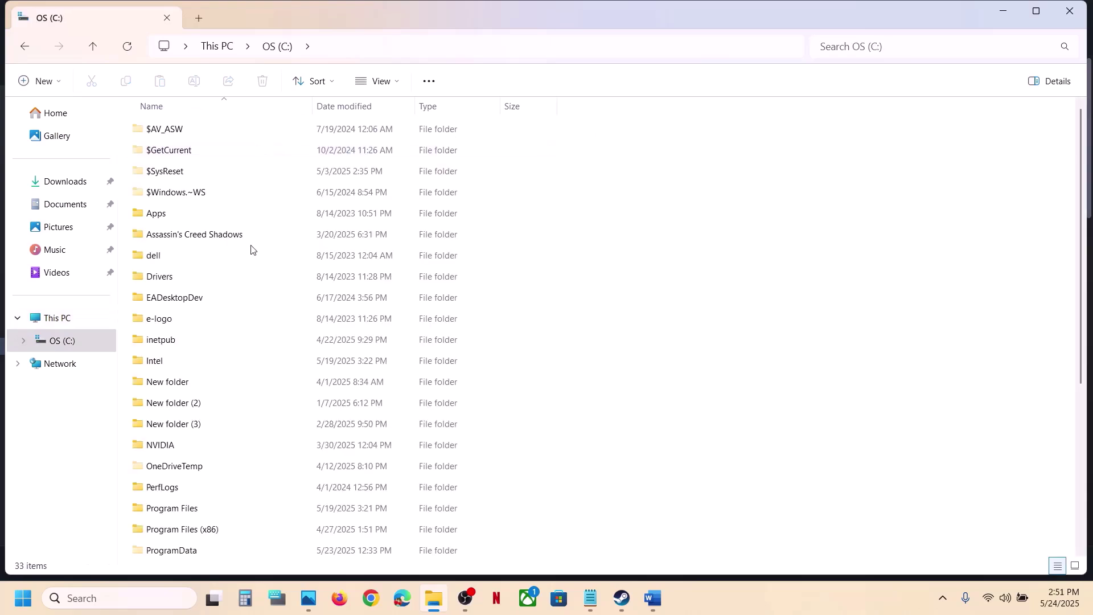
scroll(251, 249, "down", 4)
double_click(173, 379)
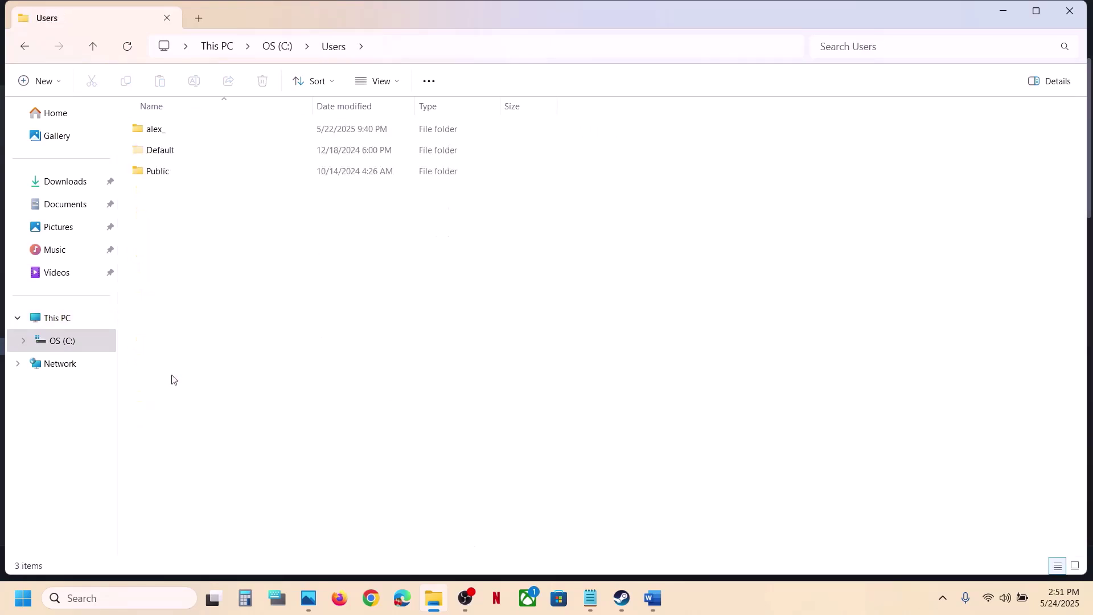
double_click(160, 133)
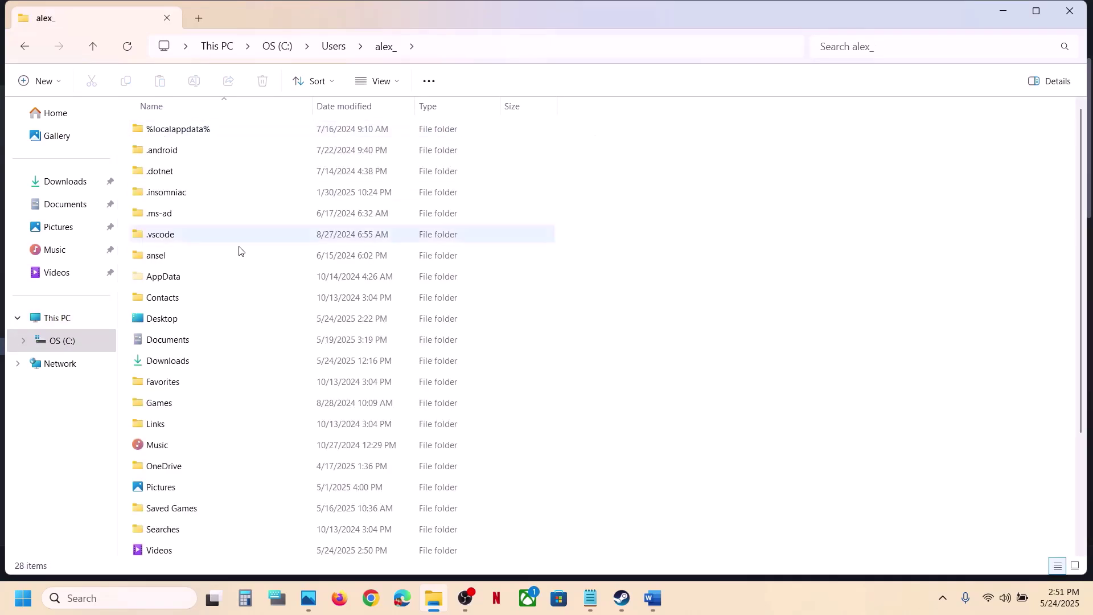
Check that hidden items are set to show, and open the AppData folder
left_click(188, 279)
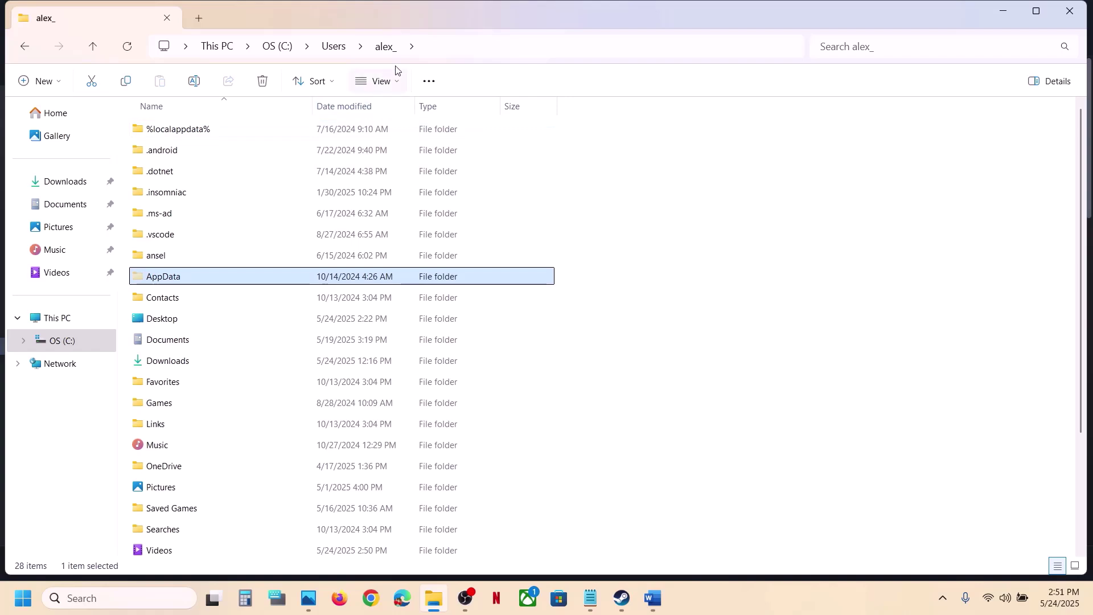
left_click(381, 81)
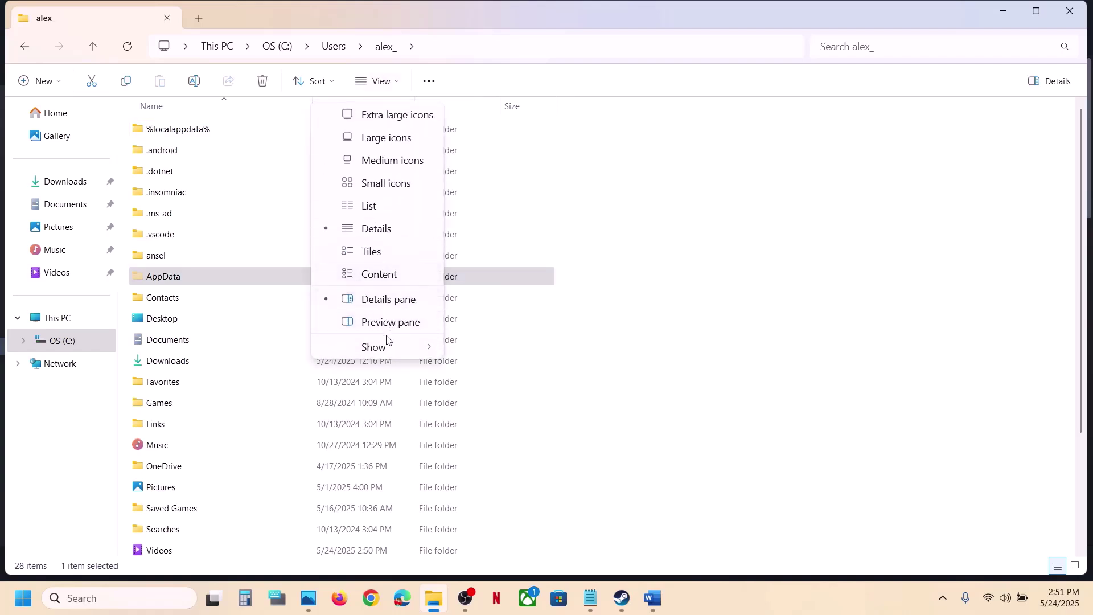
mouse_move(383, 353)
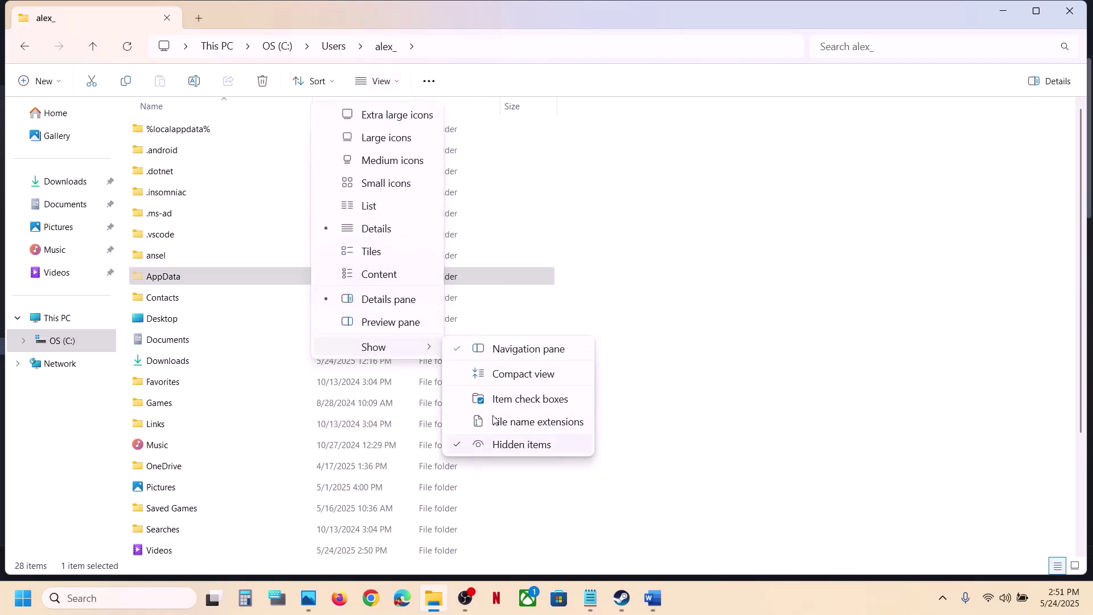
left_click(222, 271)
double_click(222, 271)
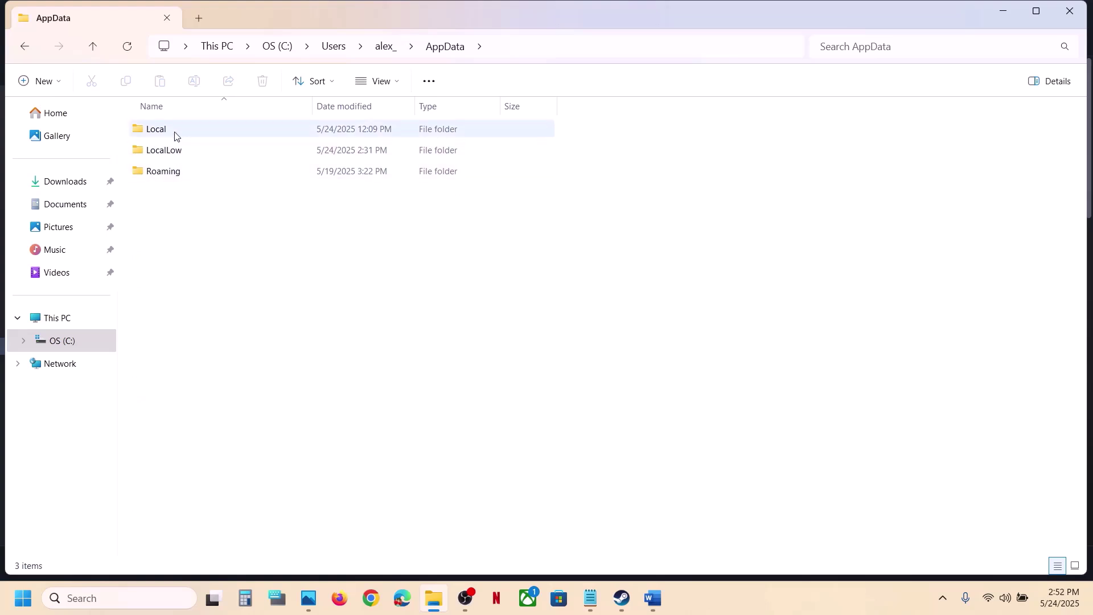
Open the Questline folder inside LocalLow
double_click(164, 151)
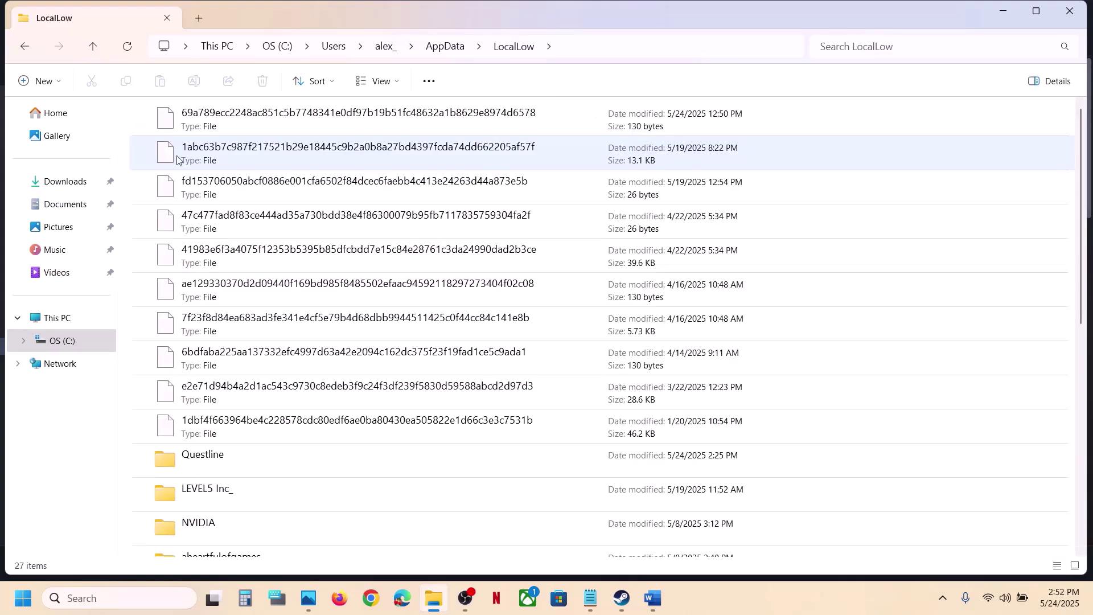
scroll(262, 344, "down", 2)
left_click(202, 321)
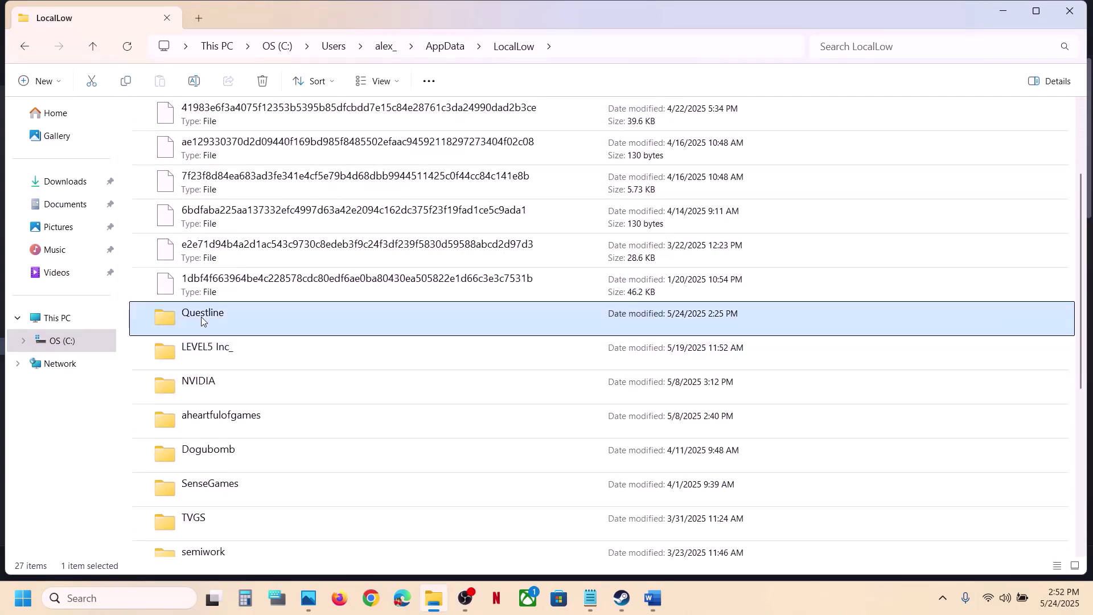
double_click(200, 317)
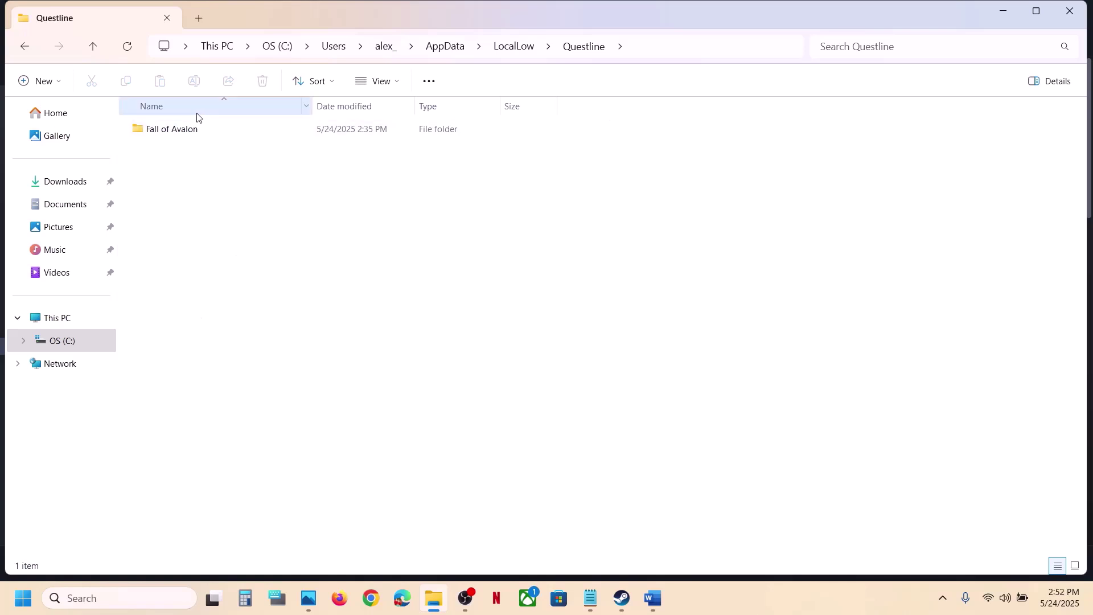
Back up the Fall of Avalon save folder by copying it to an empty area of the desktop
left_click(168, 132)
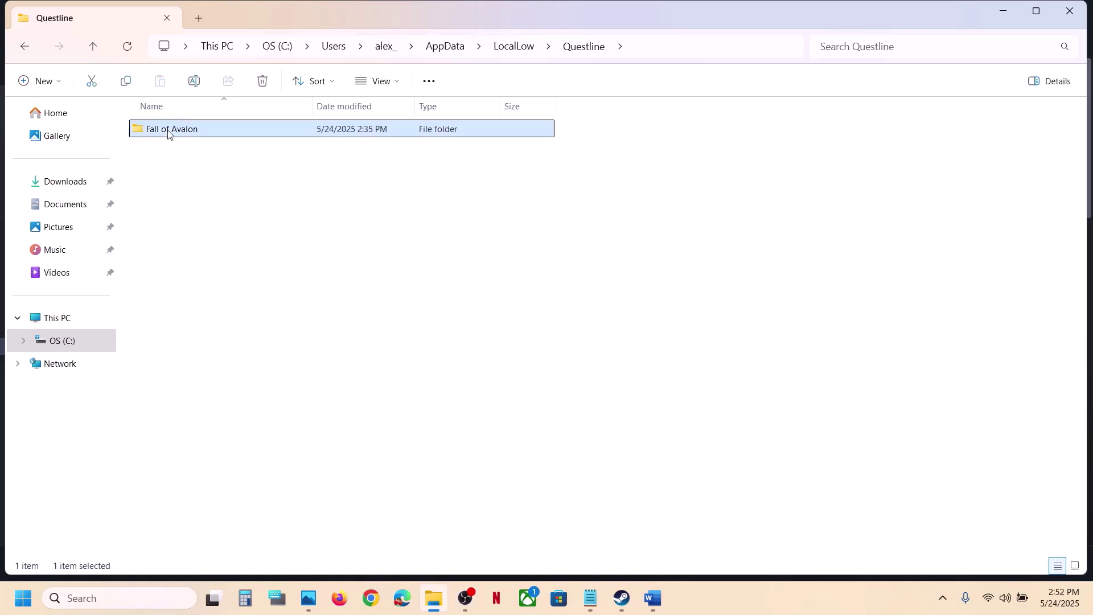
right_click(169, 132)
left_click(241, 156)
key("super+d")
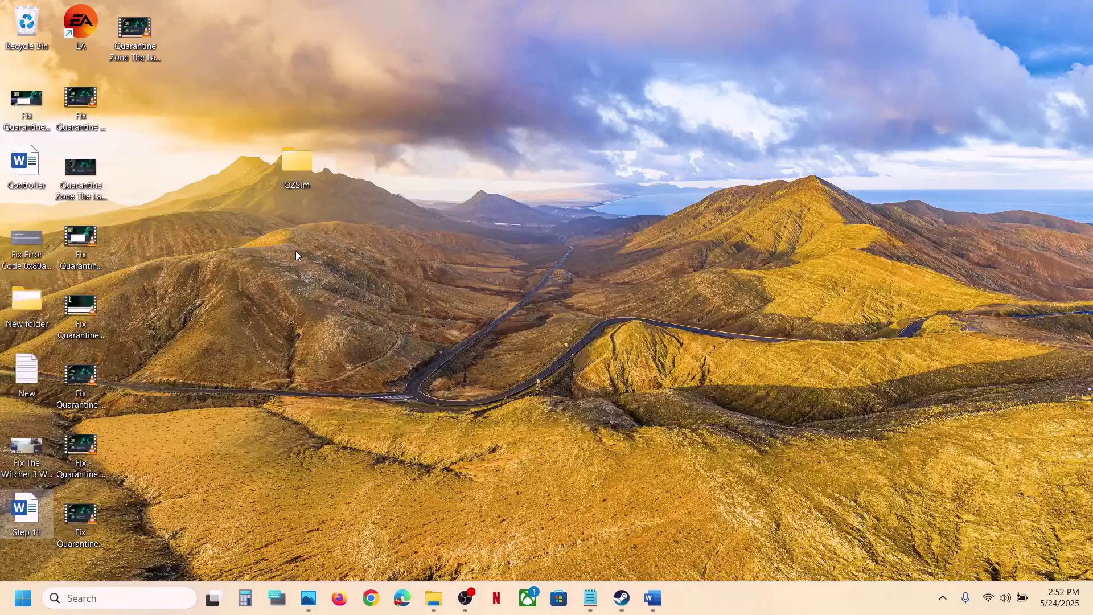
key("ctrl+v")
left_click_drag(138, 90, 307, 227)
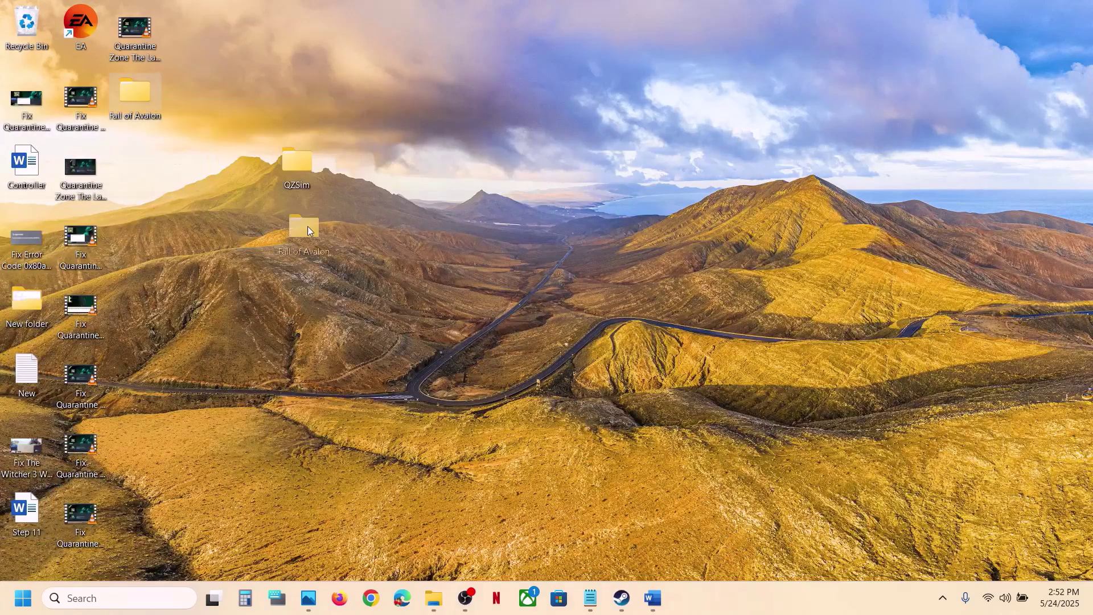
left_click_drag(400, 223, 401, 223)
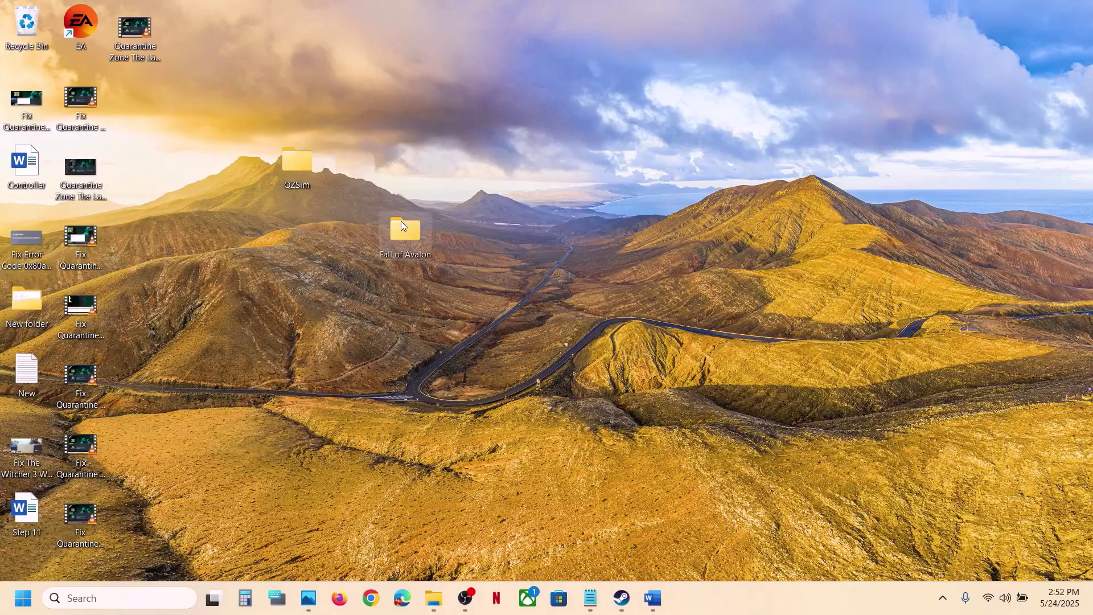
Rename the original Fall of Avalon folder in Questline as Fall of Avalon.old
left_click(435, 596)
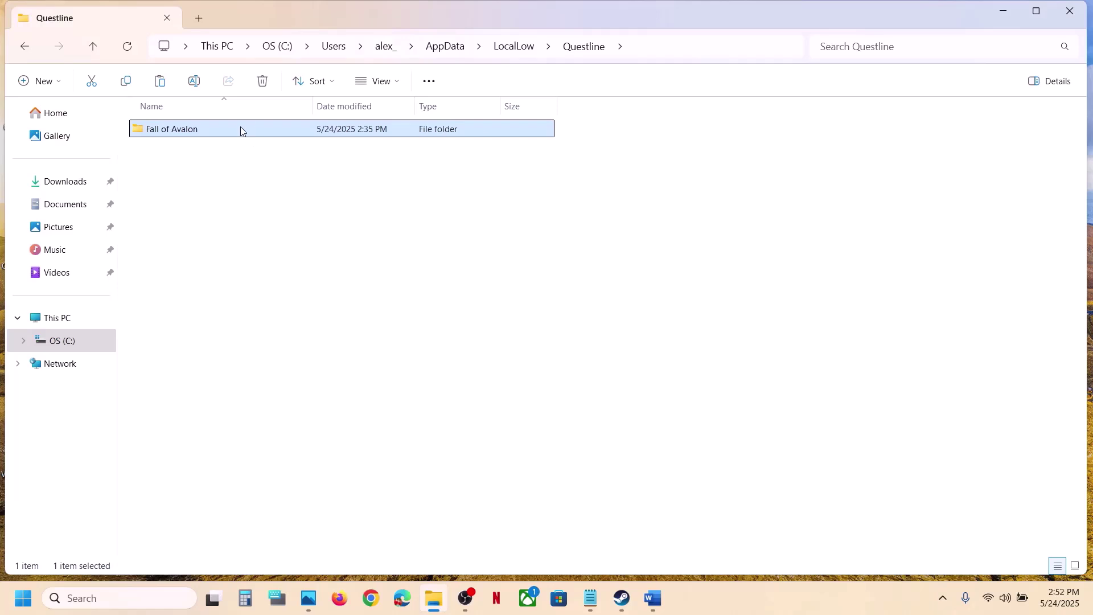
right_click(238, 133)
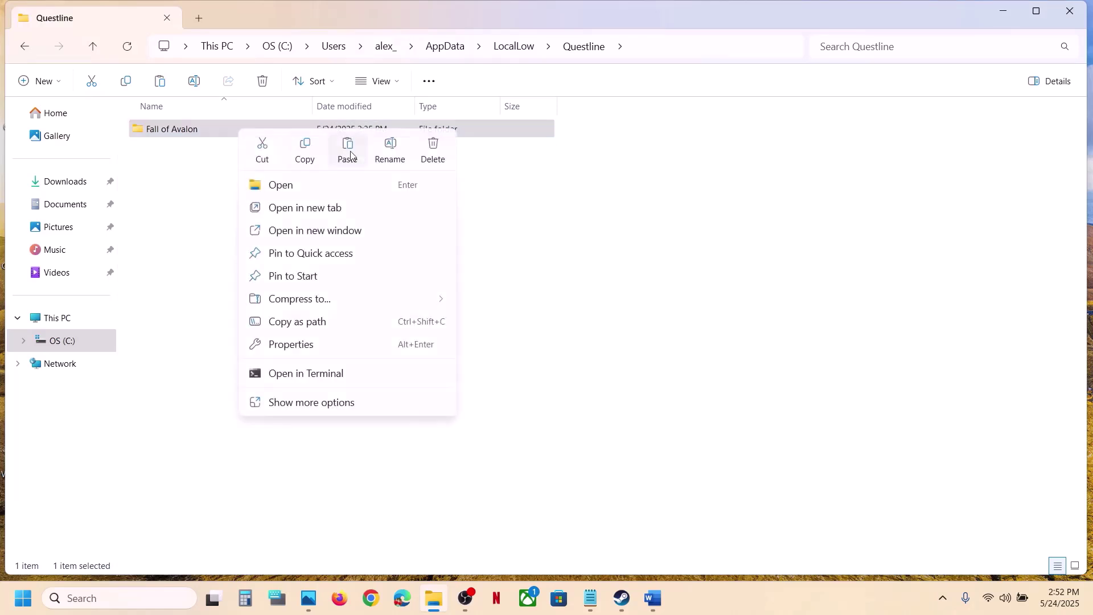
left_click(387, 151)
left_click(220, 128)
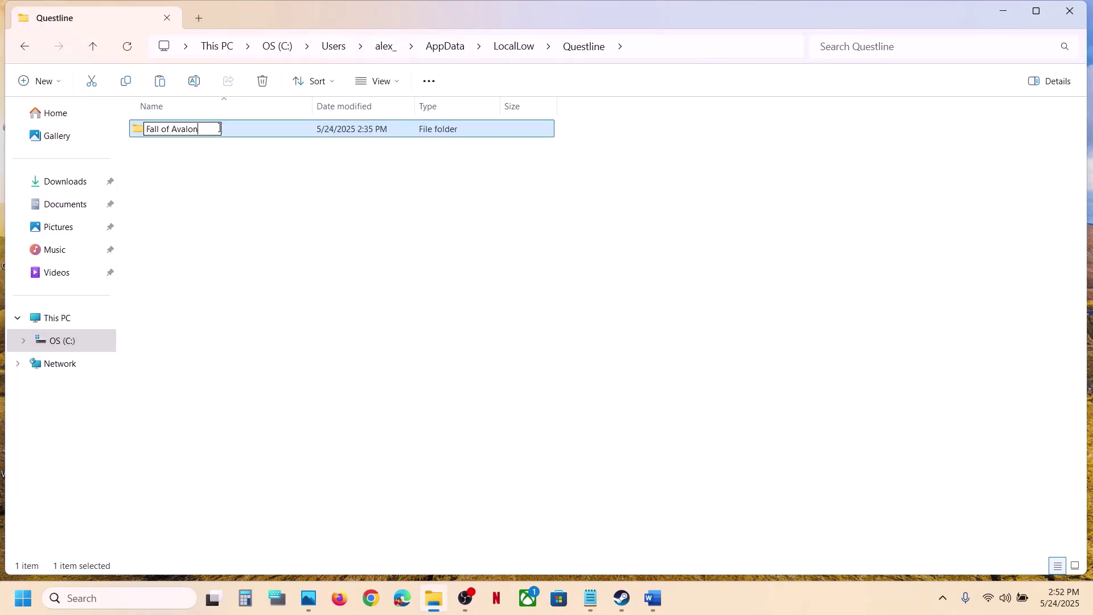
left_click(334, 271)
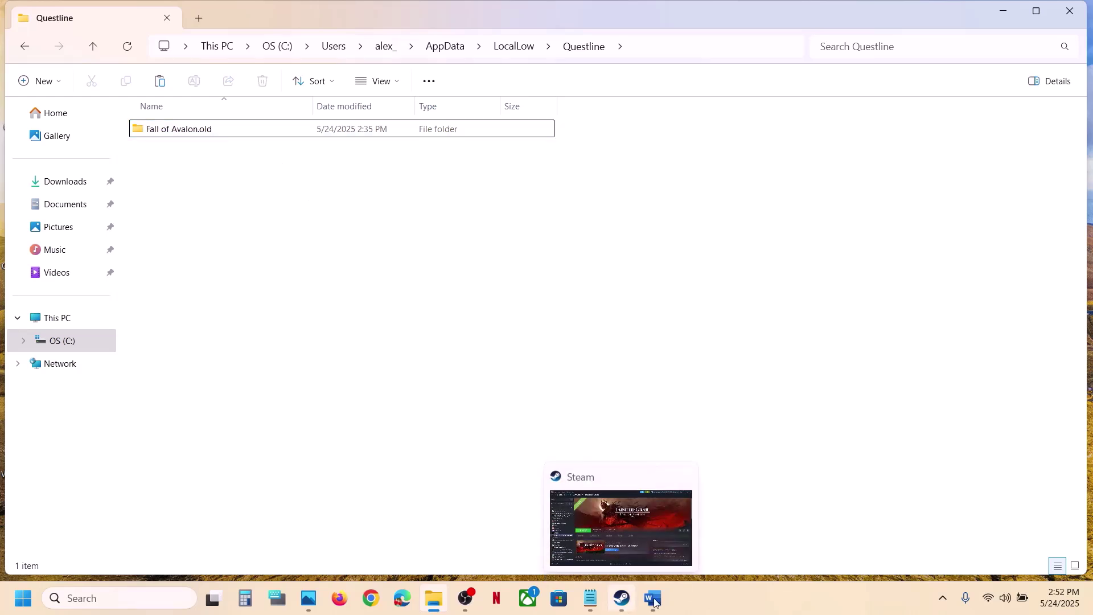
Switch to the Word document, read Step 4 about VSync, graphics settings and DLSS, and return to Steam
left_click(621, 611)
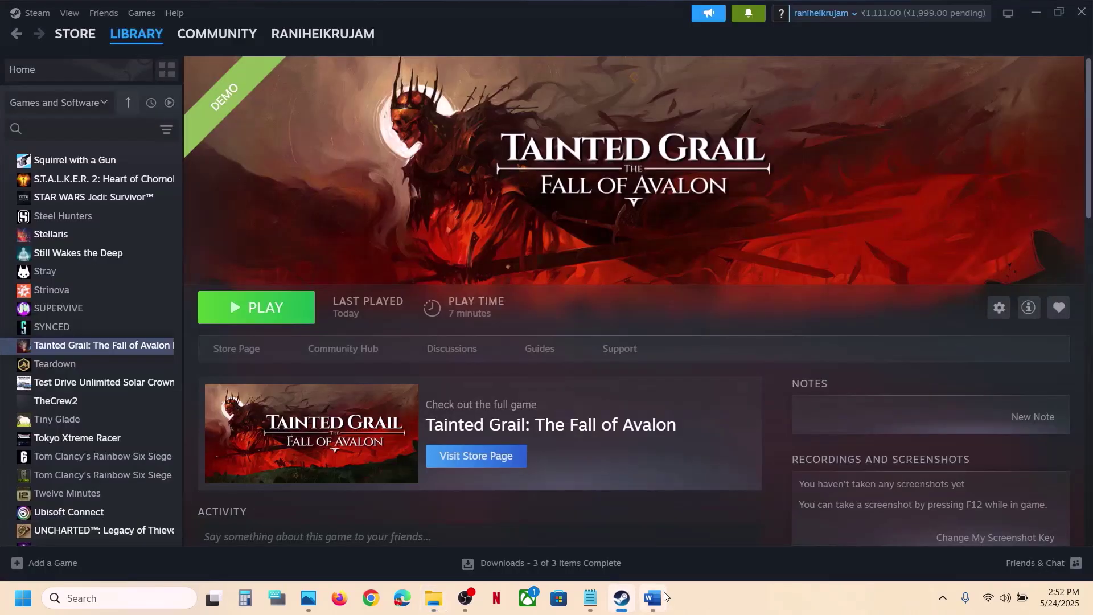
left_click(653, 599)
scroll(500, 365, "down", 4)
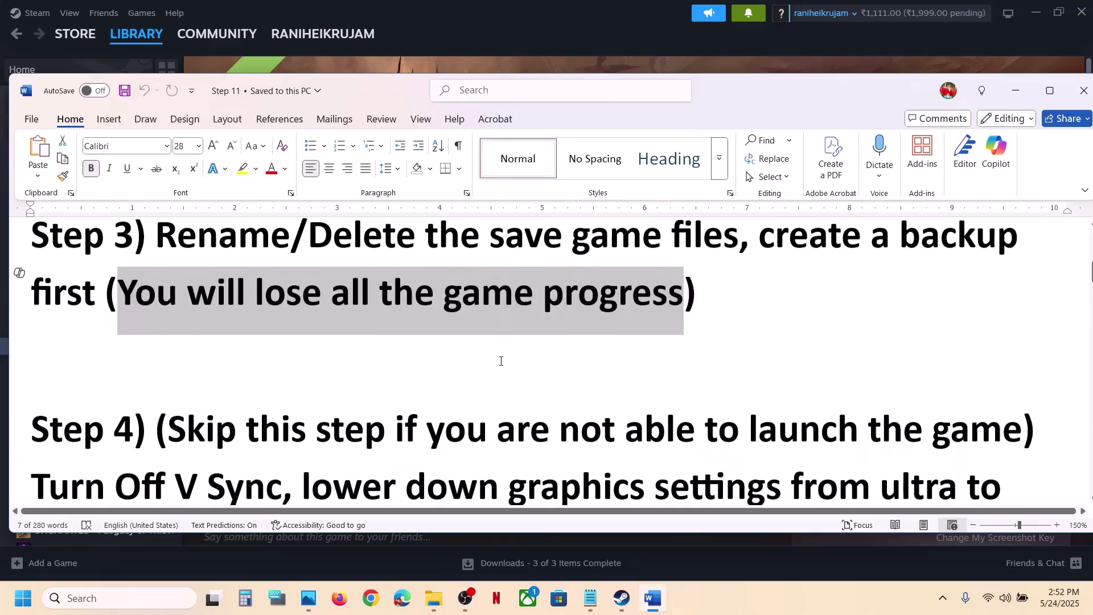
left_click_drag(220, 327, 988, 342)
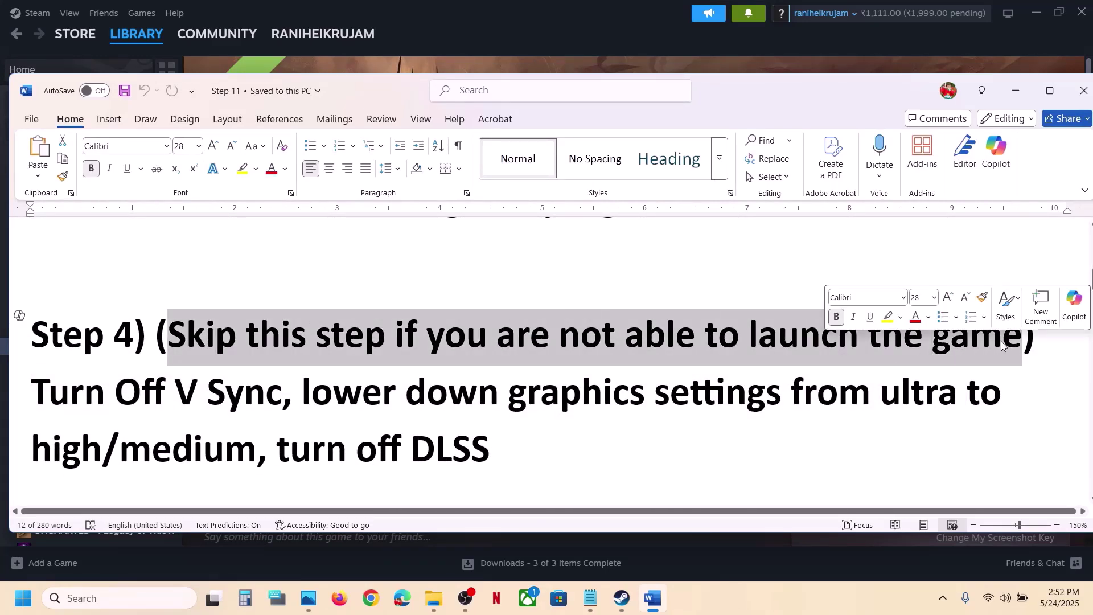
left_click_drag(82, 394, 504, 443)
left_click(543, 59)
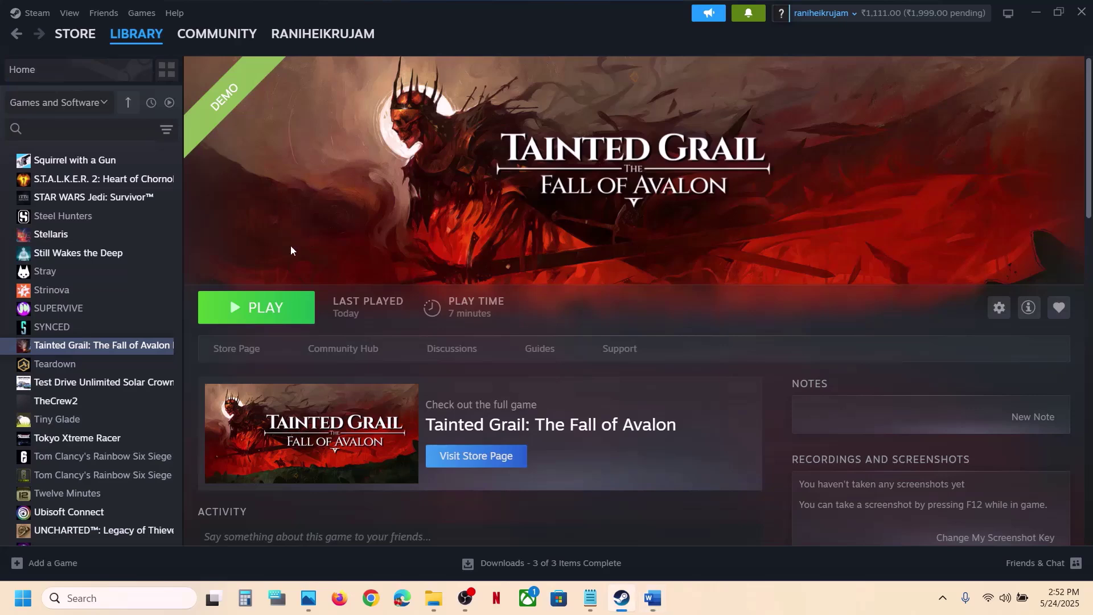
Launch the Tainted Grail demo, make sure VSync is set to Off in its display options, and apply the changes
left_click(230, 296)
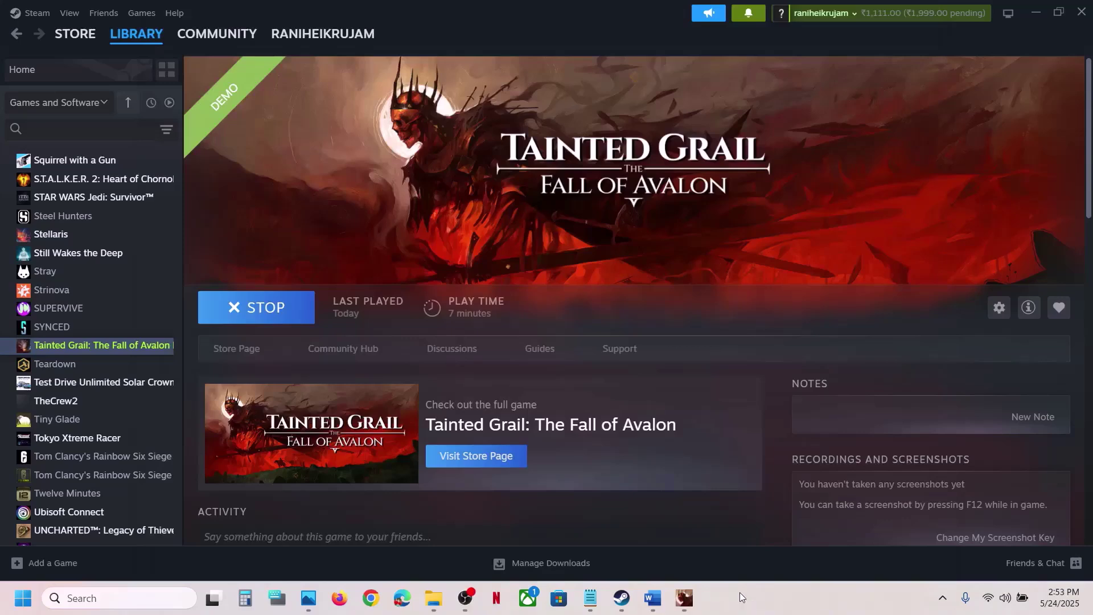
left_click(684, 598)
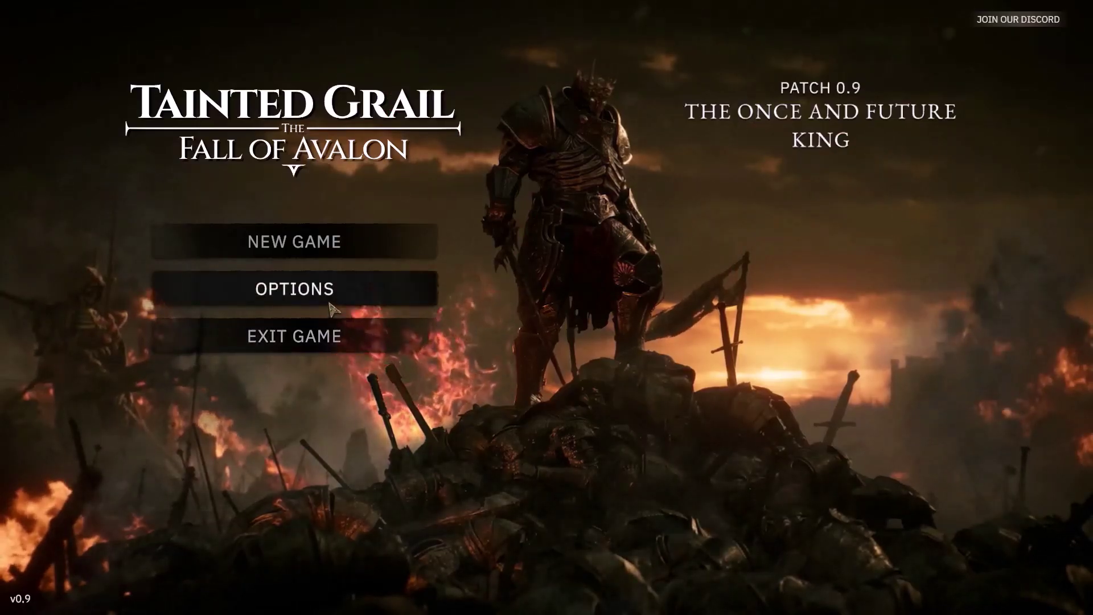
left_click(316, 290)
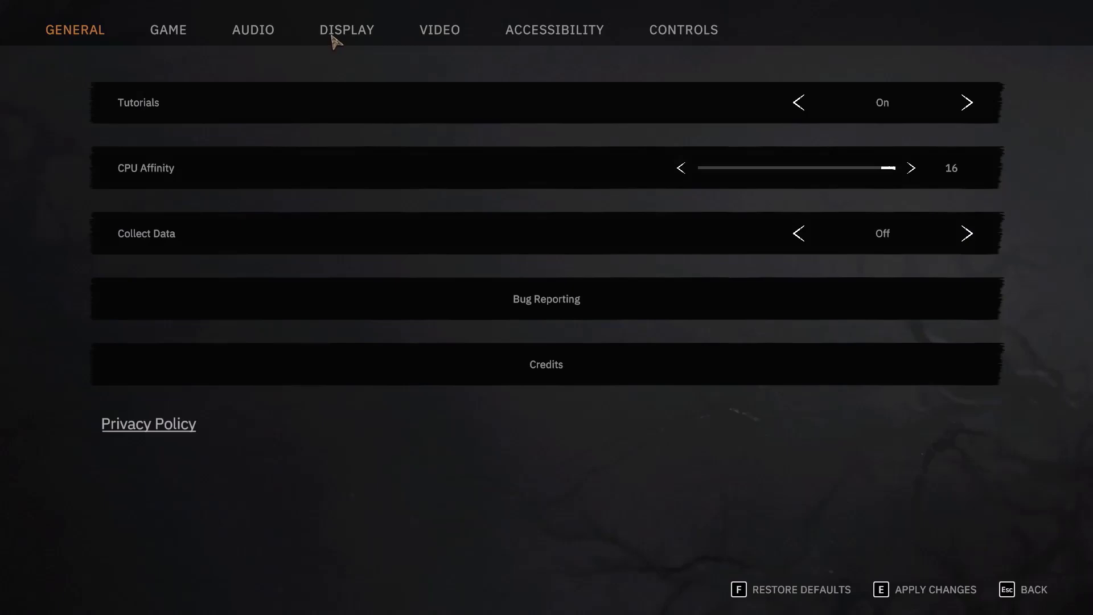
left_click(333, 38)
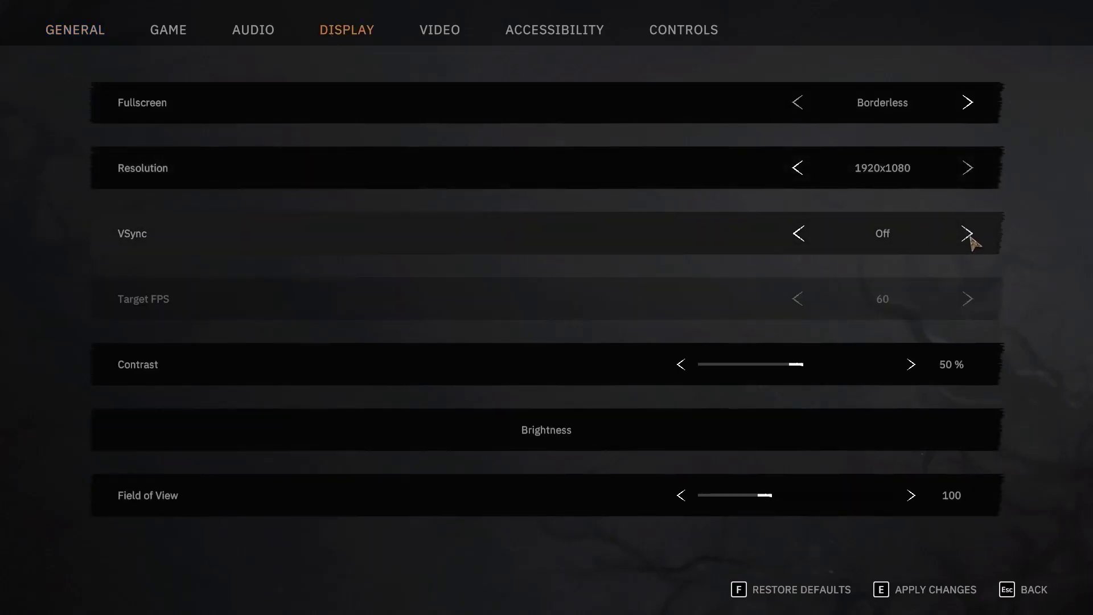
left_click(890, 595)
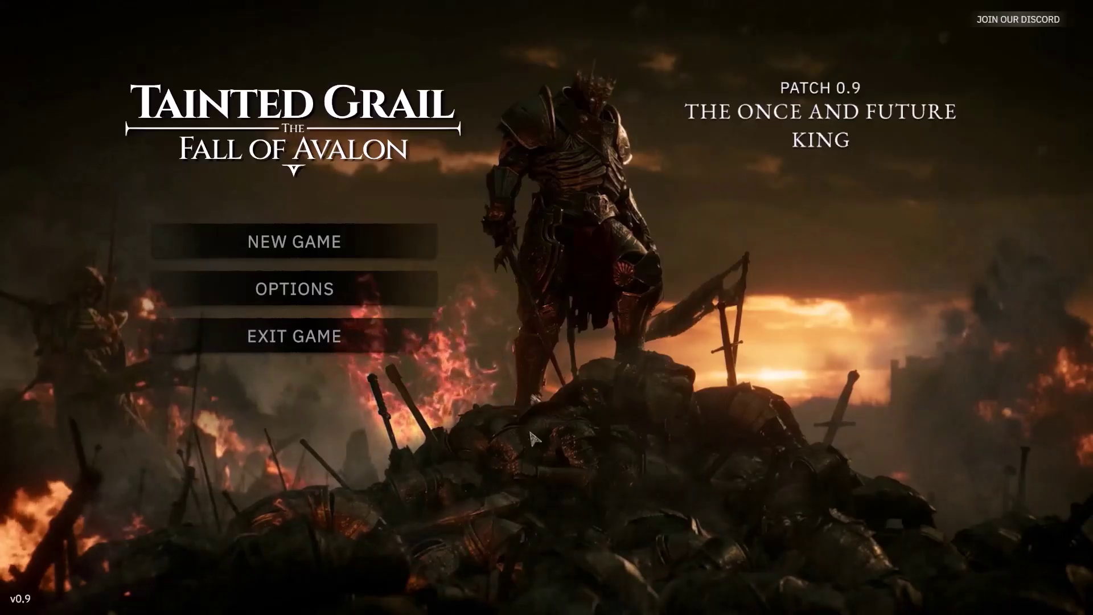
Switch to the Word document to recheck the Step 4 graphics instructions and return to the game
key("alt+Tab")
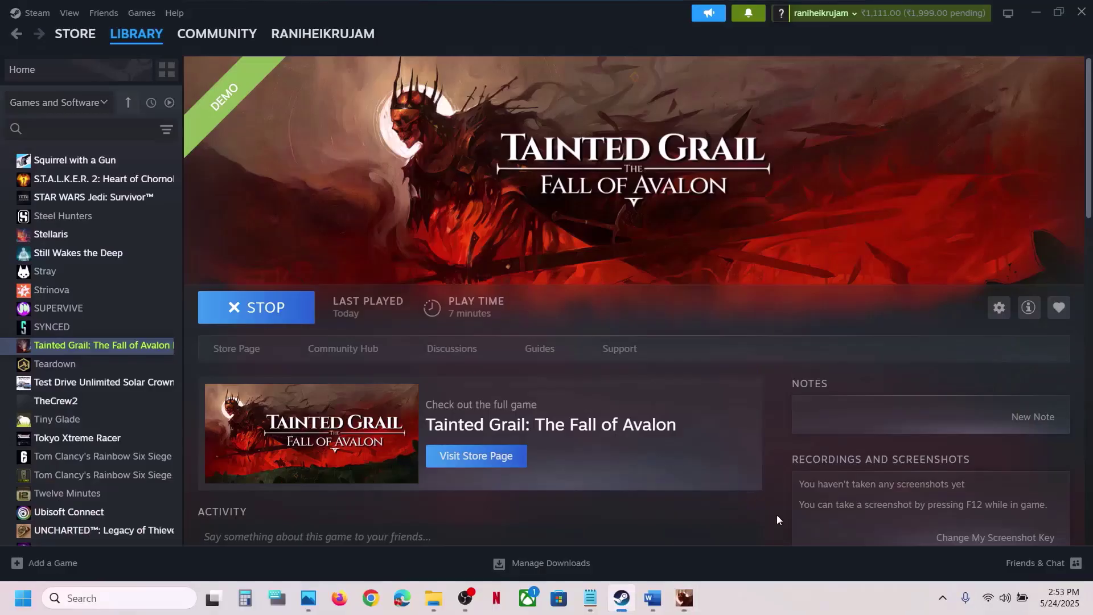
key("alt+Tab")
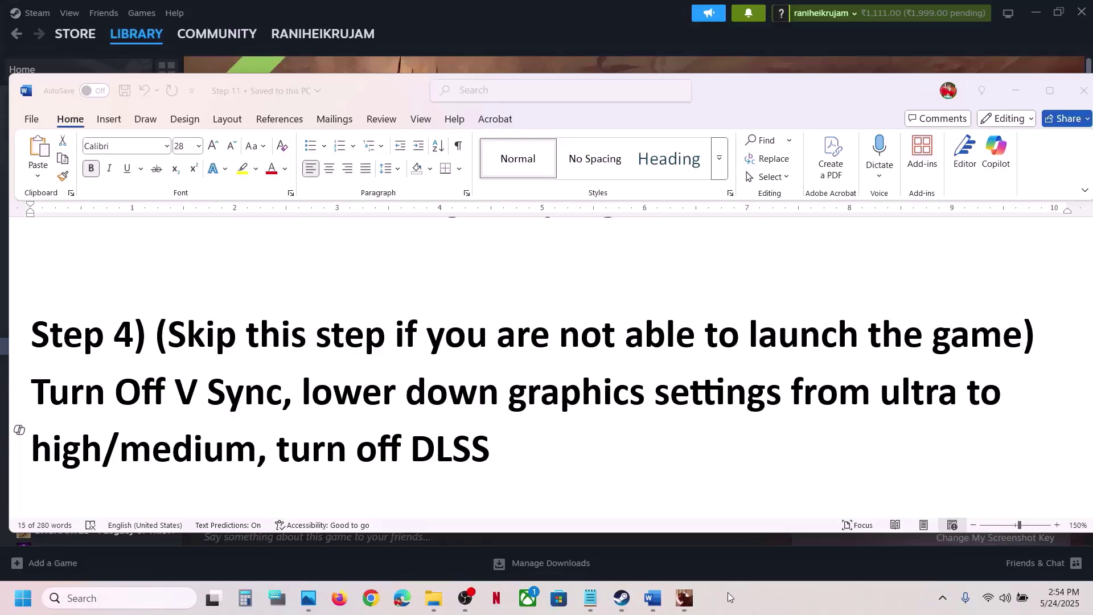
left_click(693, 602)
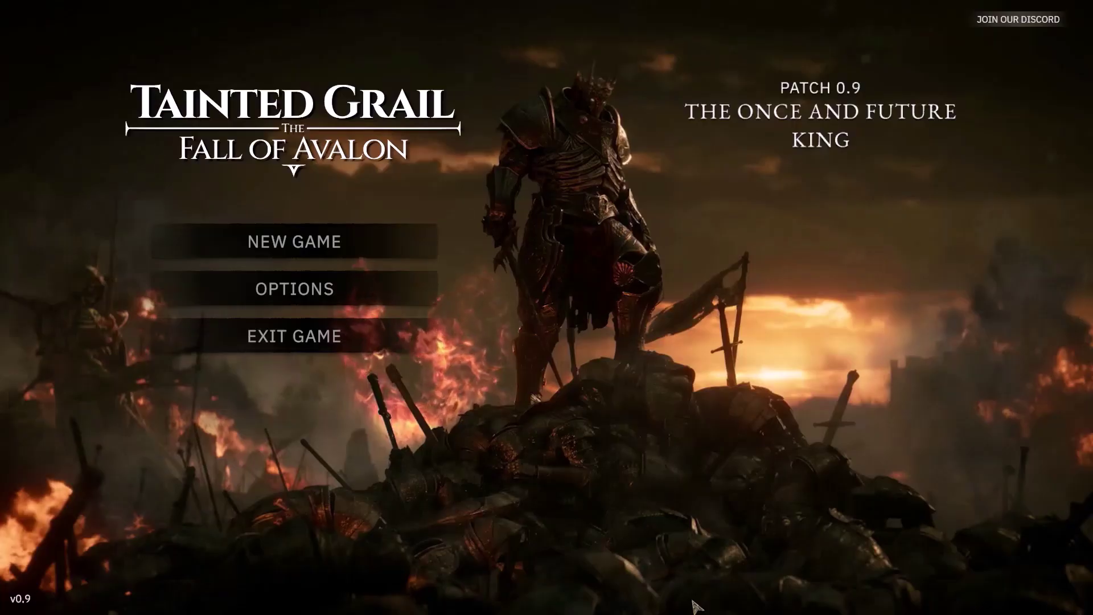
Try the High and Ultra graphics presets in the game's video options, and set the preset back to Medium
left_click(349, 290)
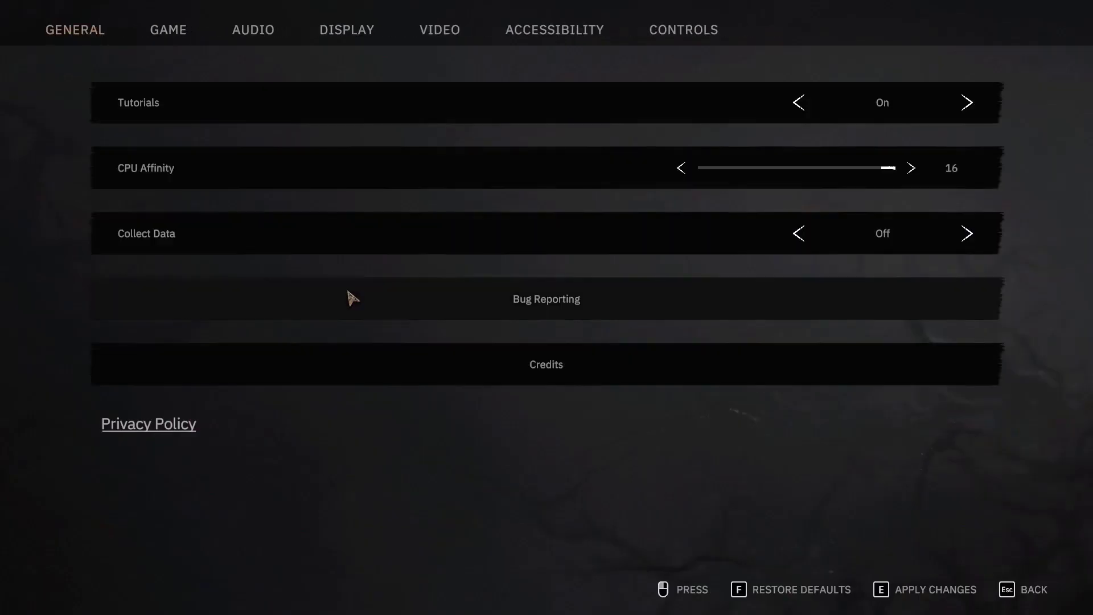
left_click(447, 30)
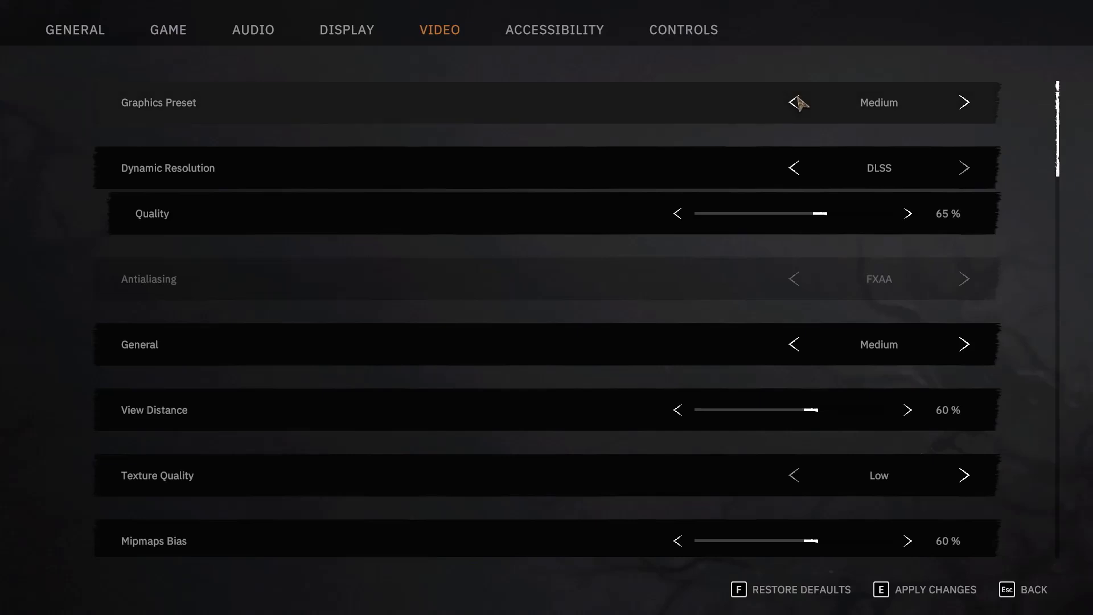
left_click(964, 102)
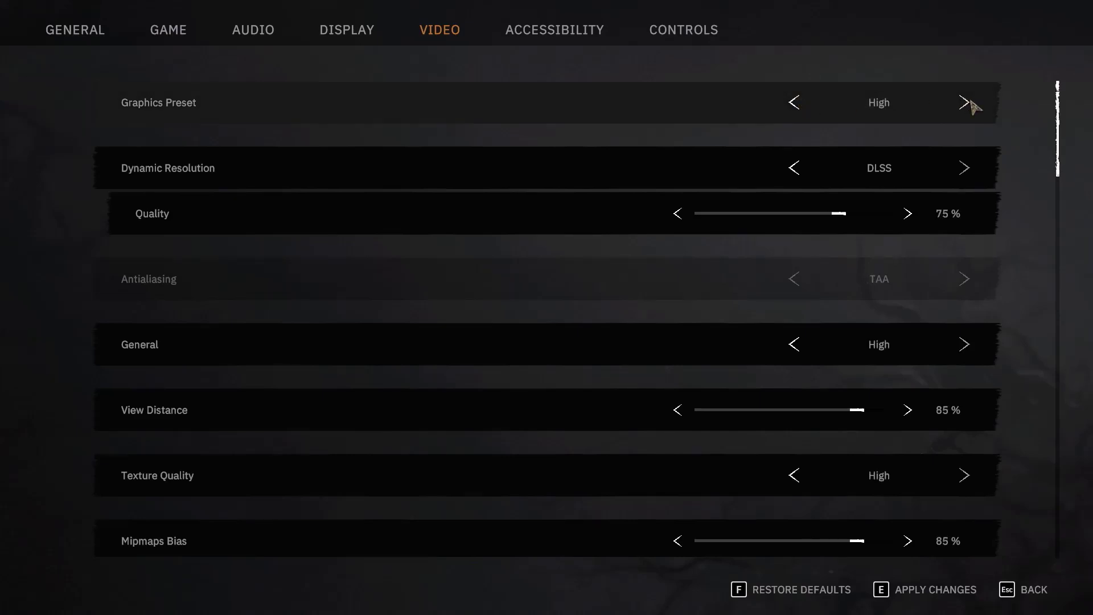
left_click(968, 103)
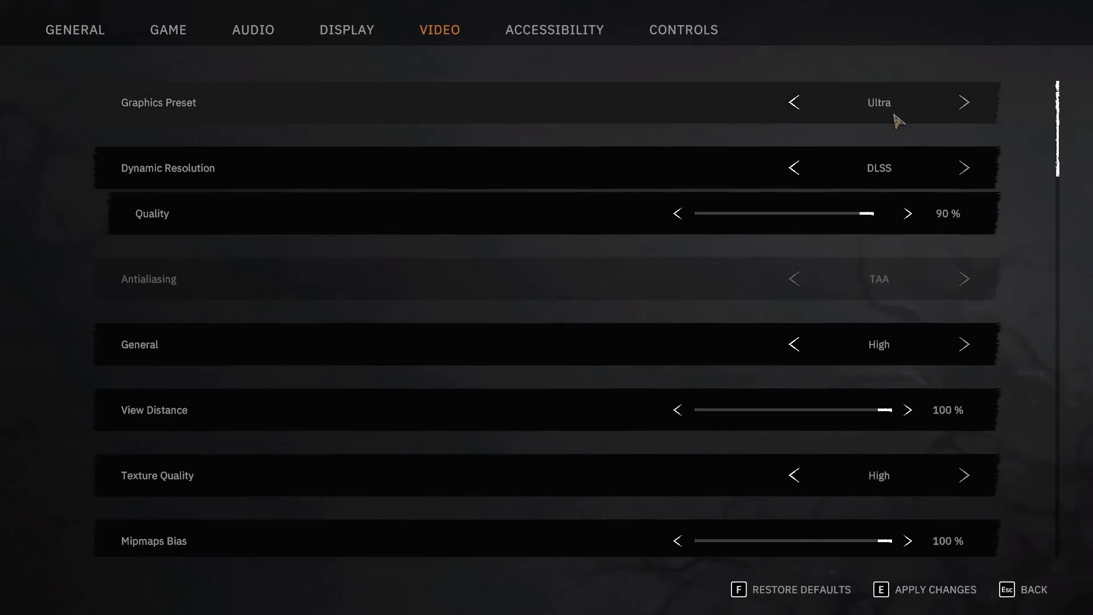
left_click(794, 104)
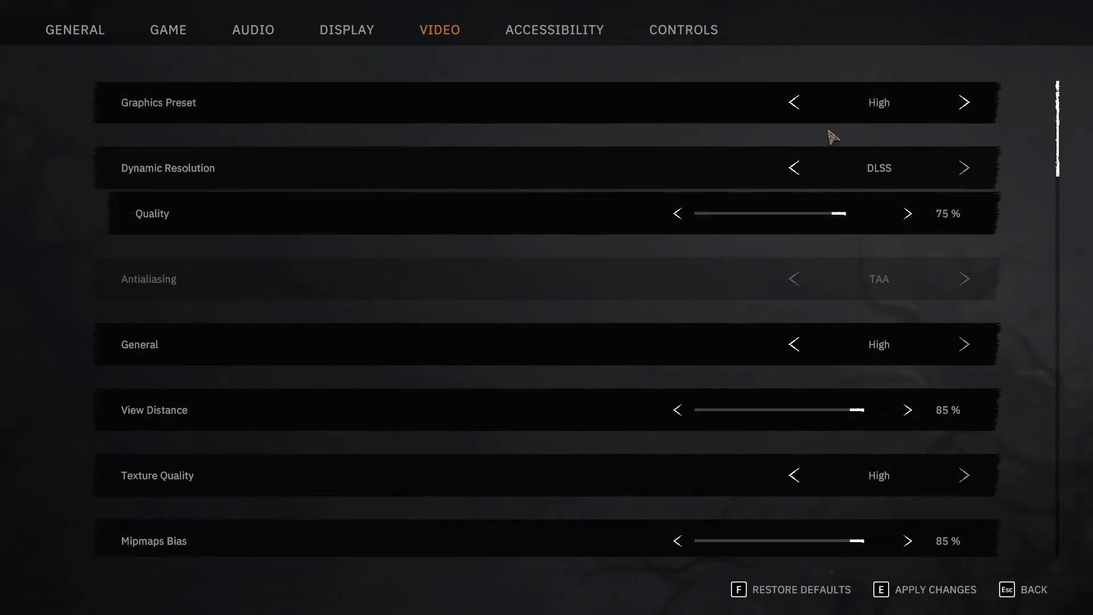
left_click(796, 103)
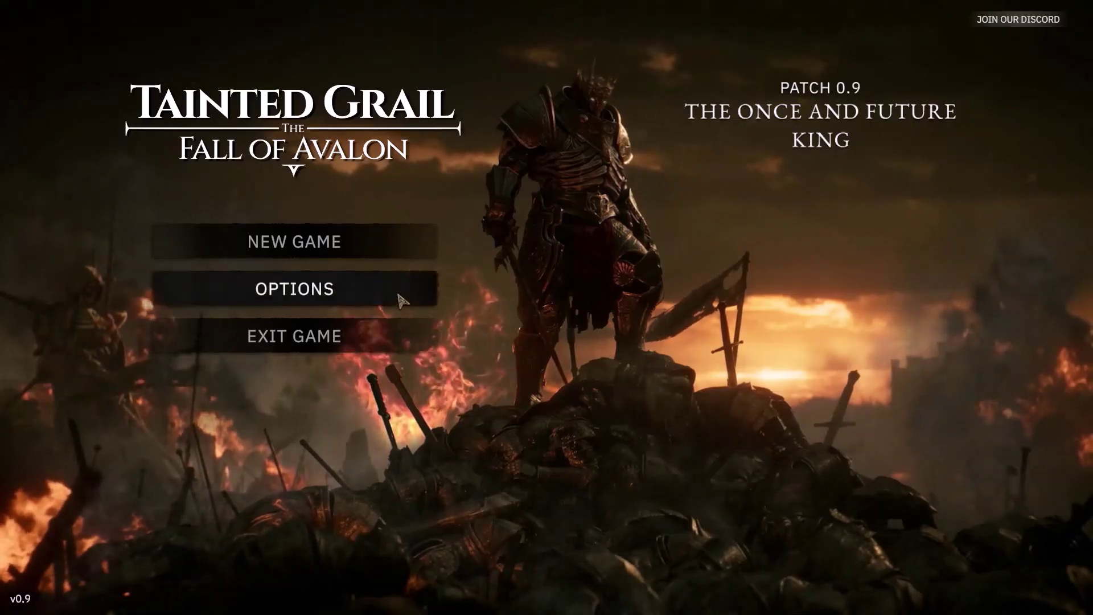
Turn off DLSS by setting Dynamic Resolution to None in the video options, and return to the main menu
left_click(401, 300)
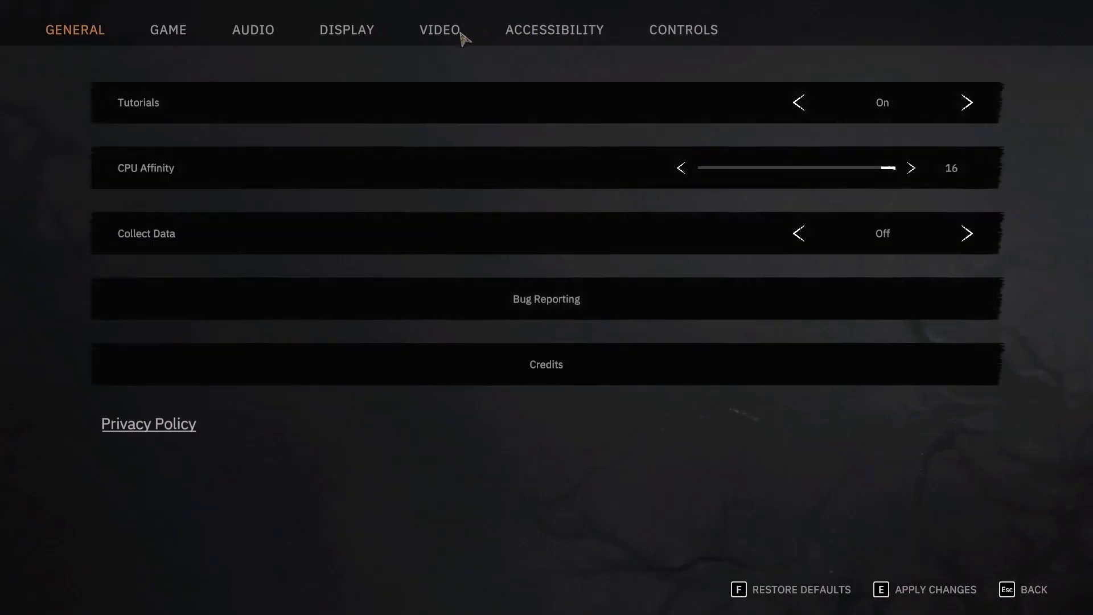
left_click(449, 31)
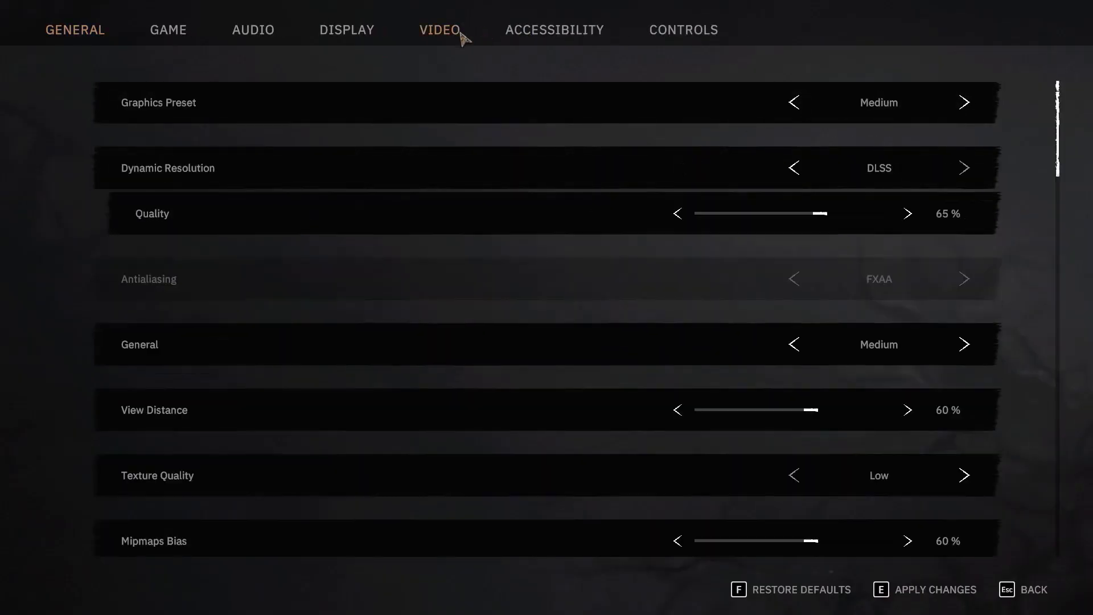
left_click(795, 168)
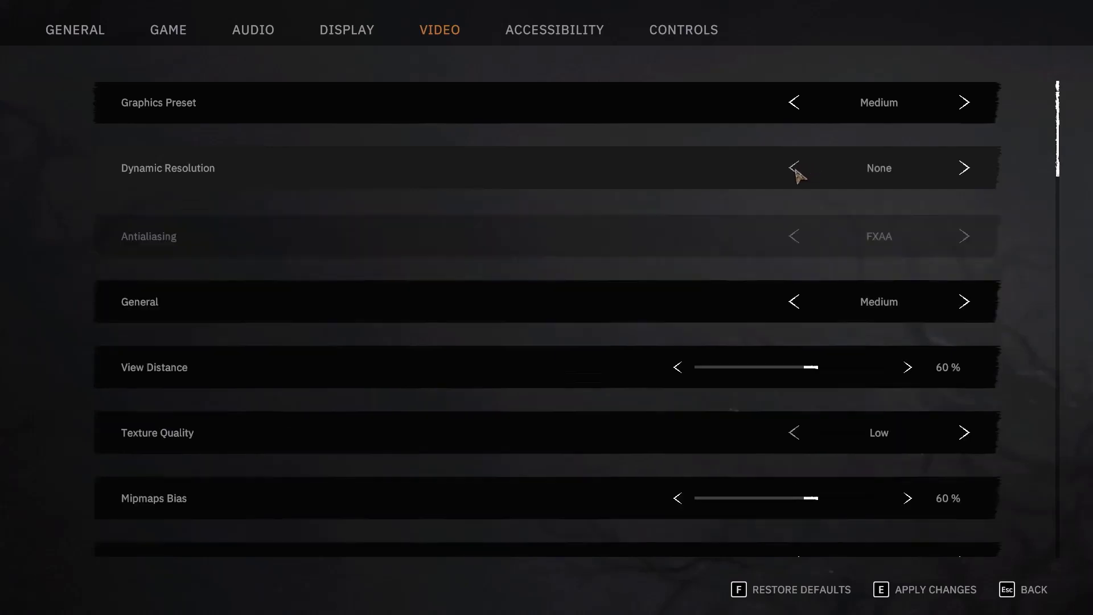
key("Escape")
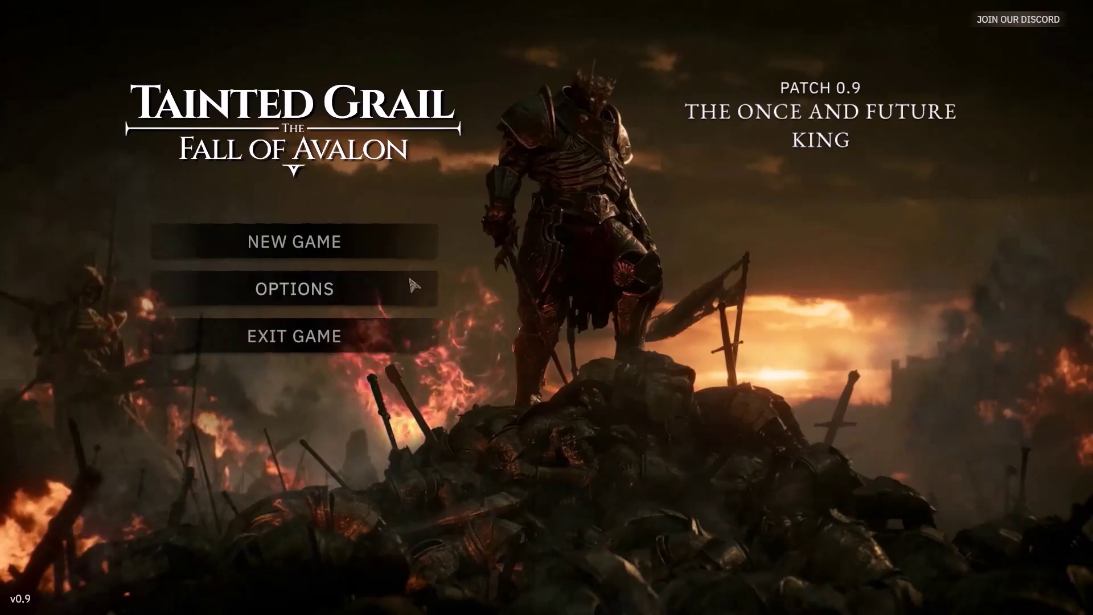
Set the game's display mode to Windowed at 1440x900 resolution and apply the changes
left_click(378, 295)
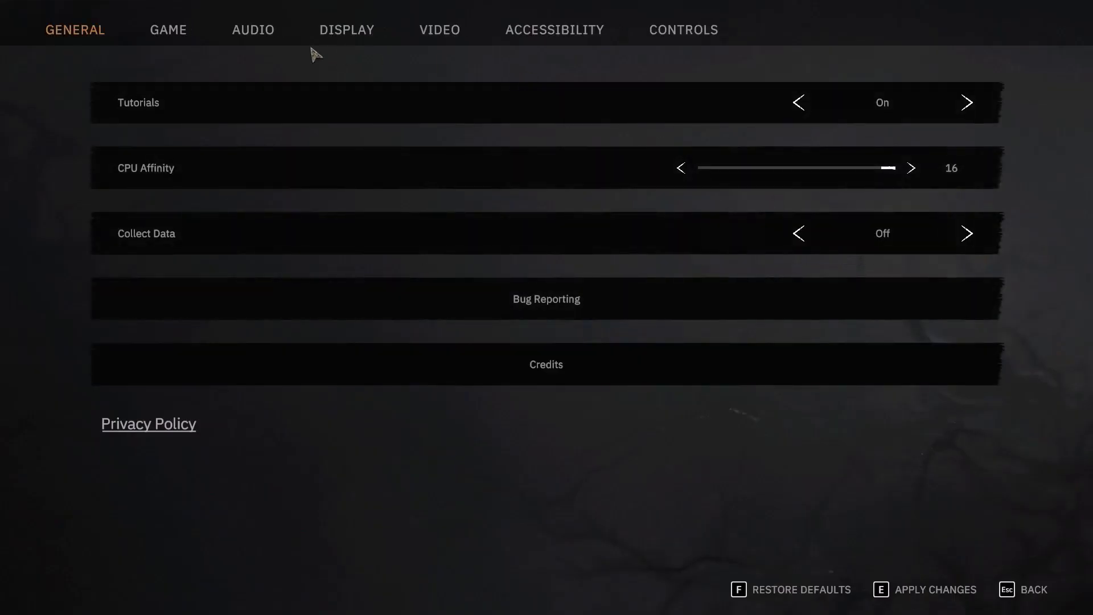
left_click(323, 36)
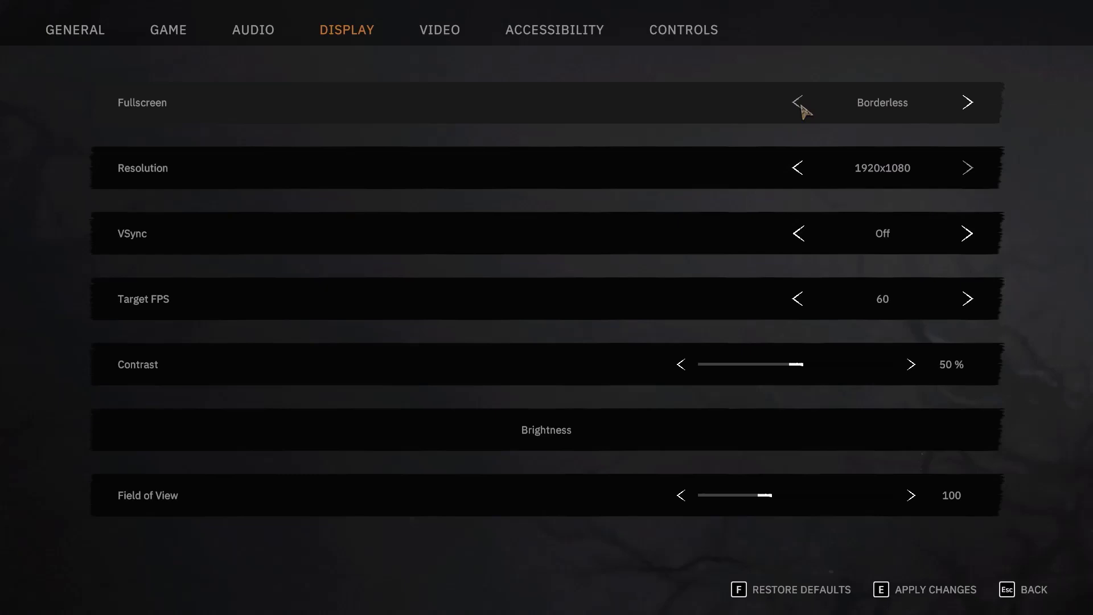
left_click(967, 117)
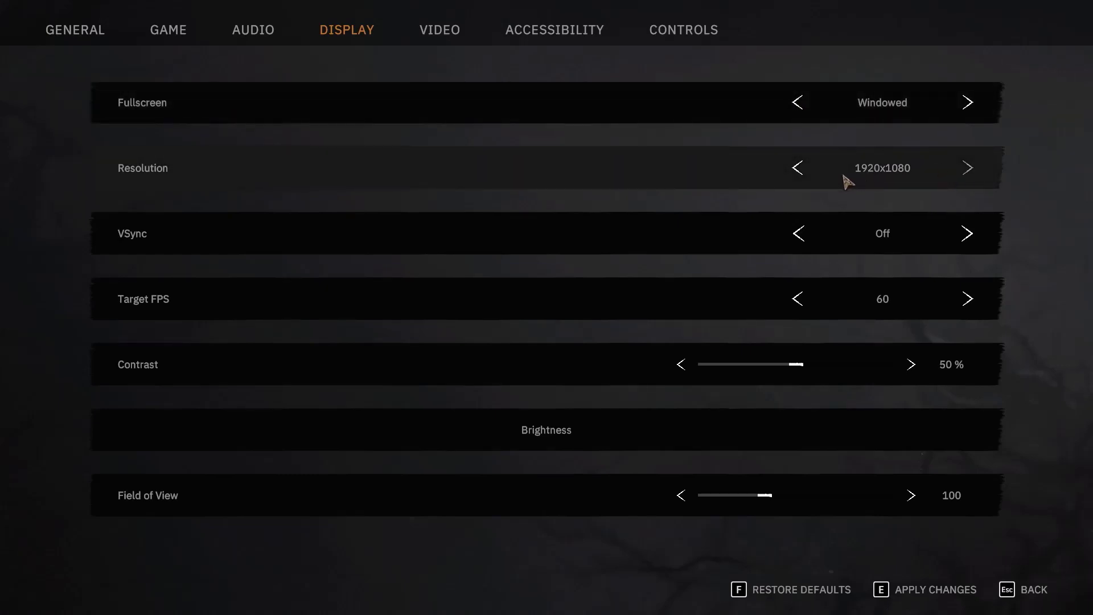
left_click(798, 170)
left_click(798, 170)
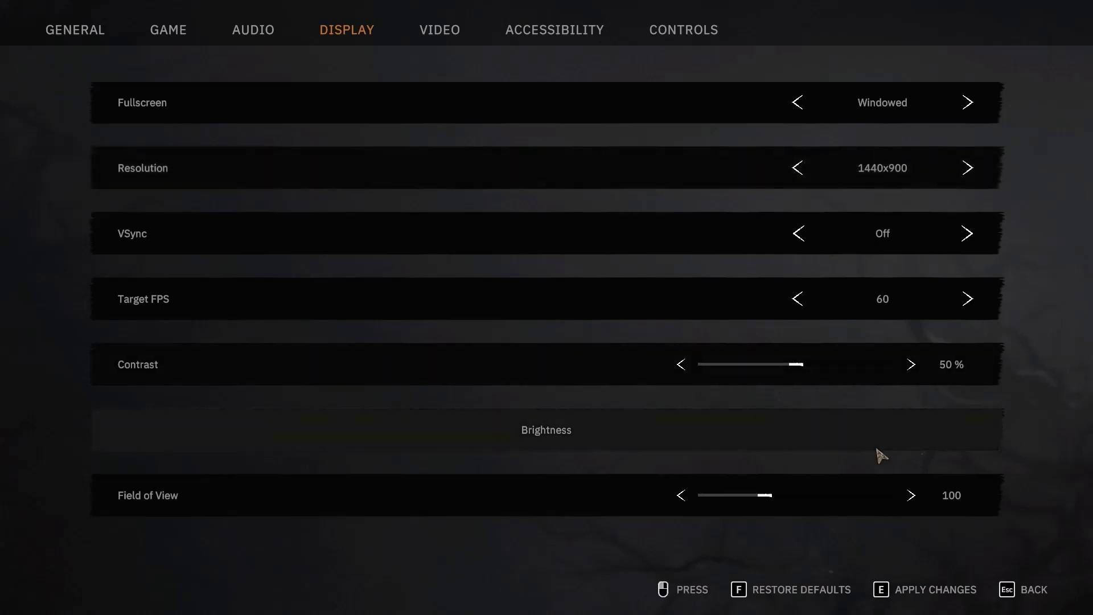
left_click(898, 601)
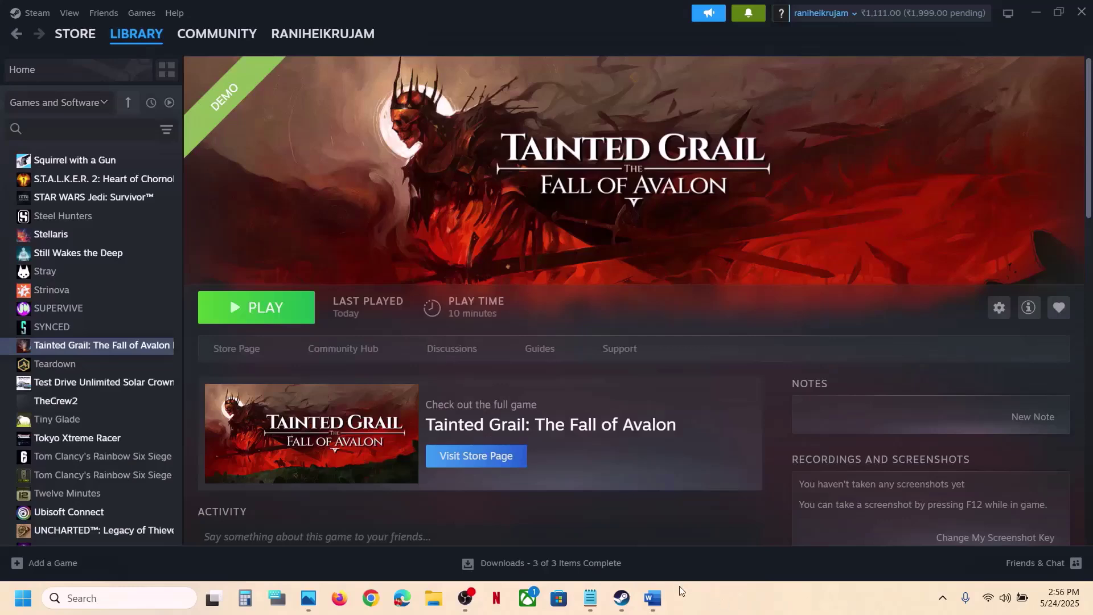
Switch to the Word document, read Step 5 about verifying the game files, and return to Steam
left_click(653, 598)
scroll(496, 360, "down", 3)
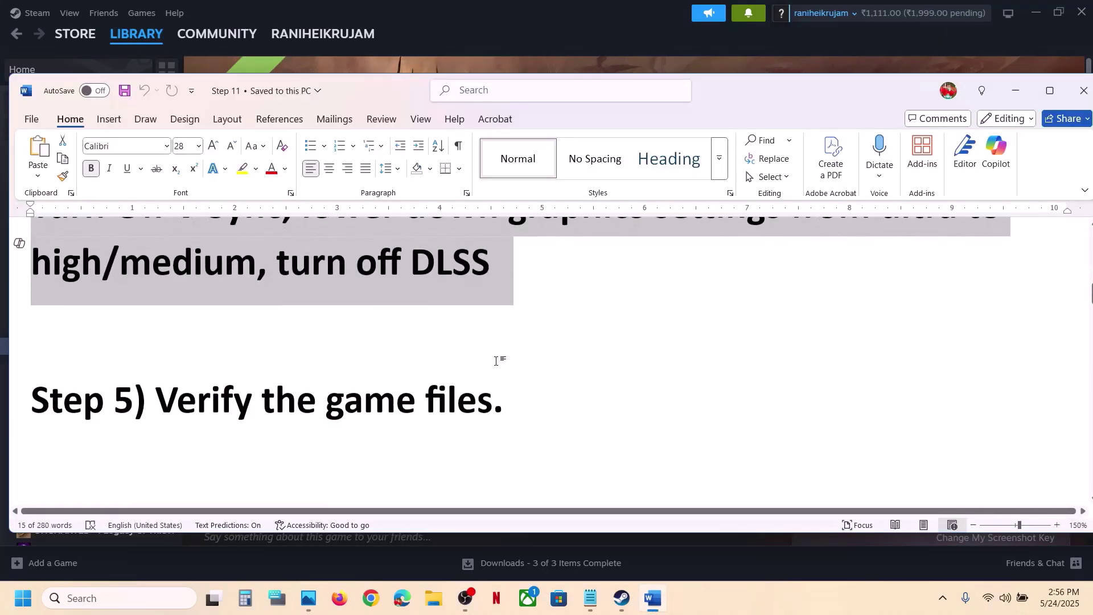
key("alt+Tab")
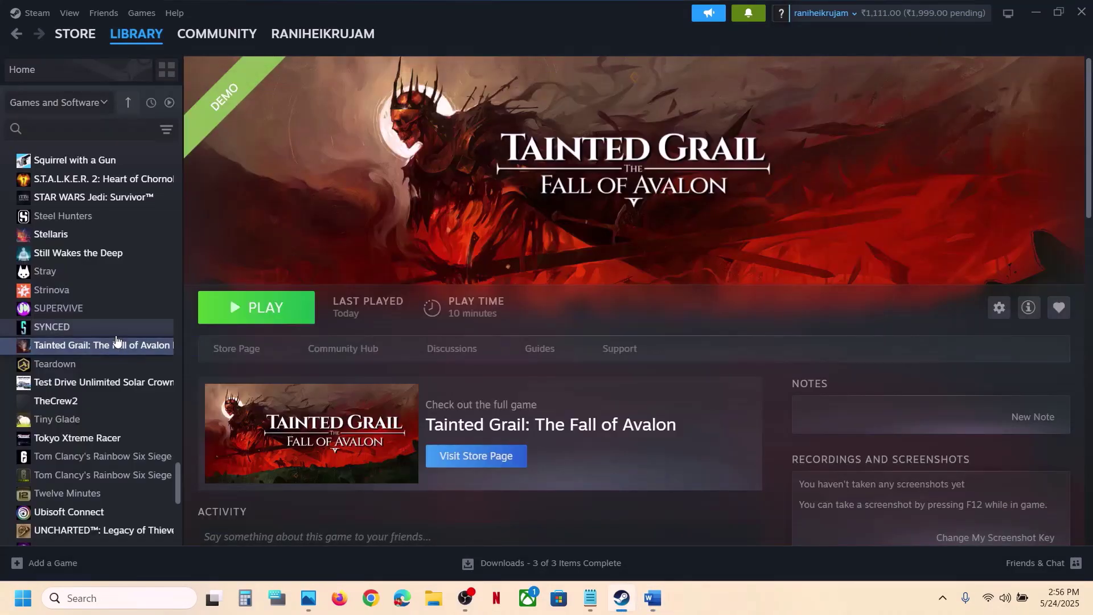
Locate the integrity check for the Tainted Grail demo's installed files in its properties, and close the properties
right_click(117, 340)
left_click(104, 345)
right_click(104, 347)
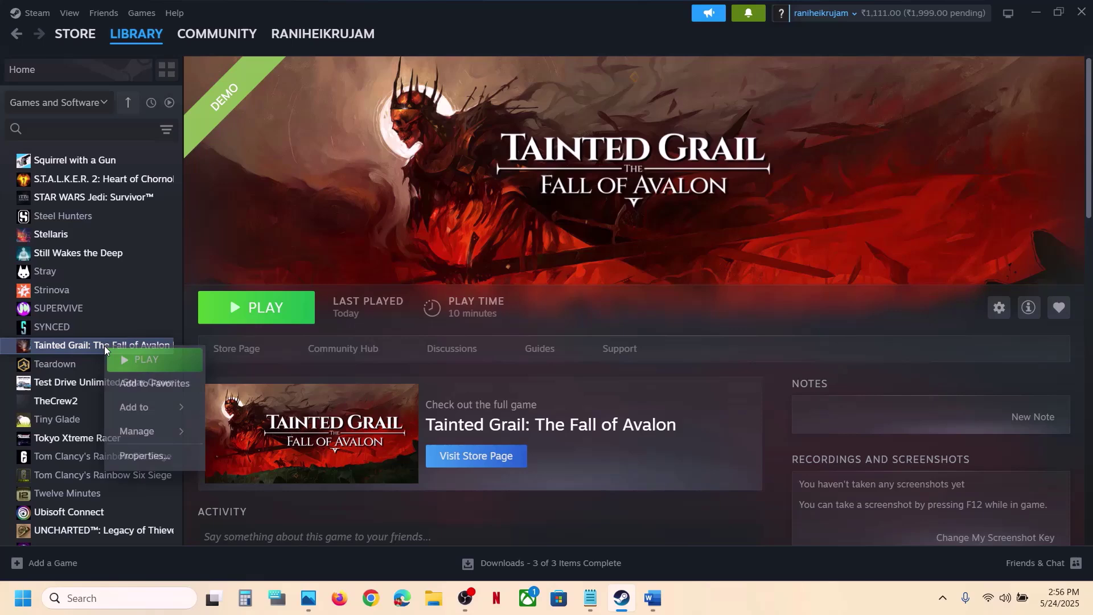
left_click(147, 455)
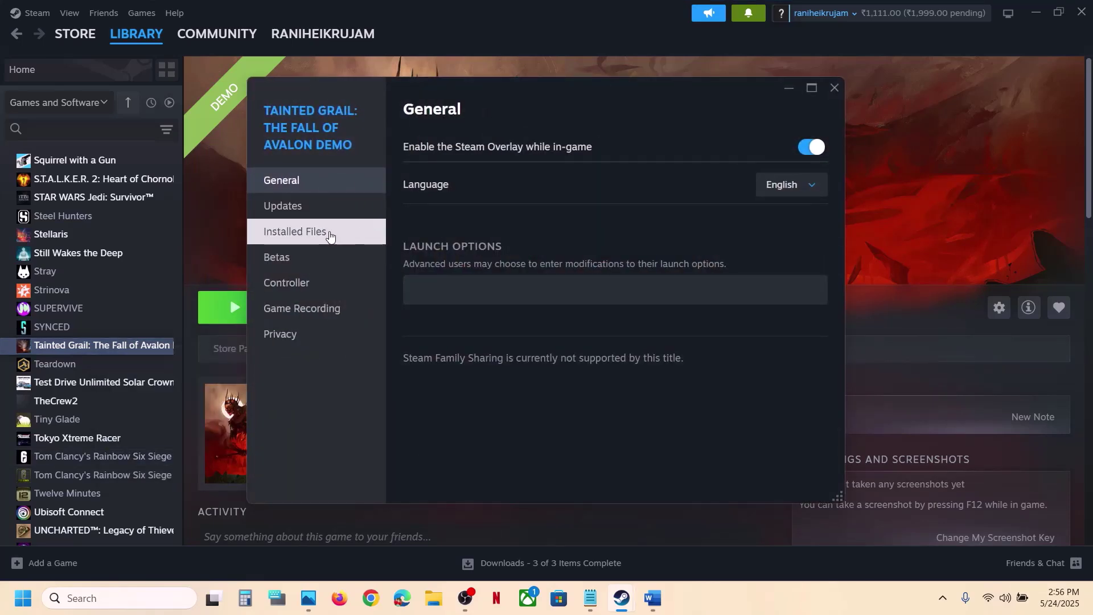
left_click(296, 231)
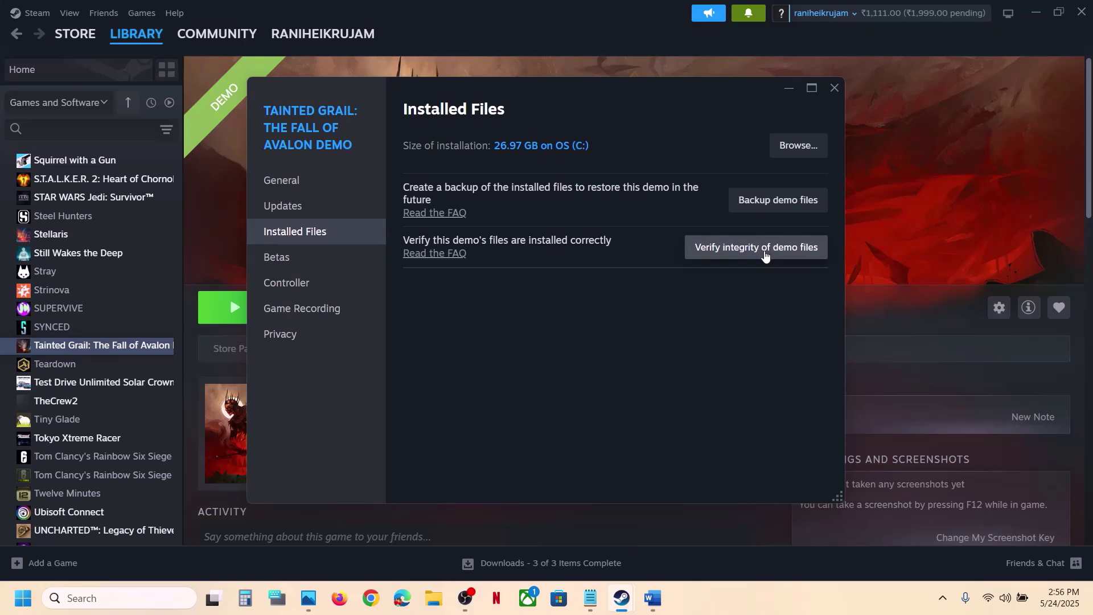
left_click(834, 89)
Switch to the Word document, highlight the Step 6 instruction about allowing the game exe in the antivirus program, and minimize the document
left_click(653, 597)
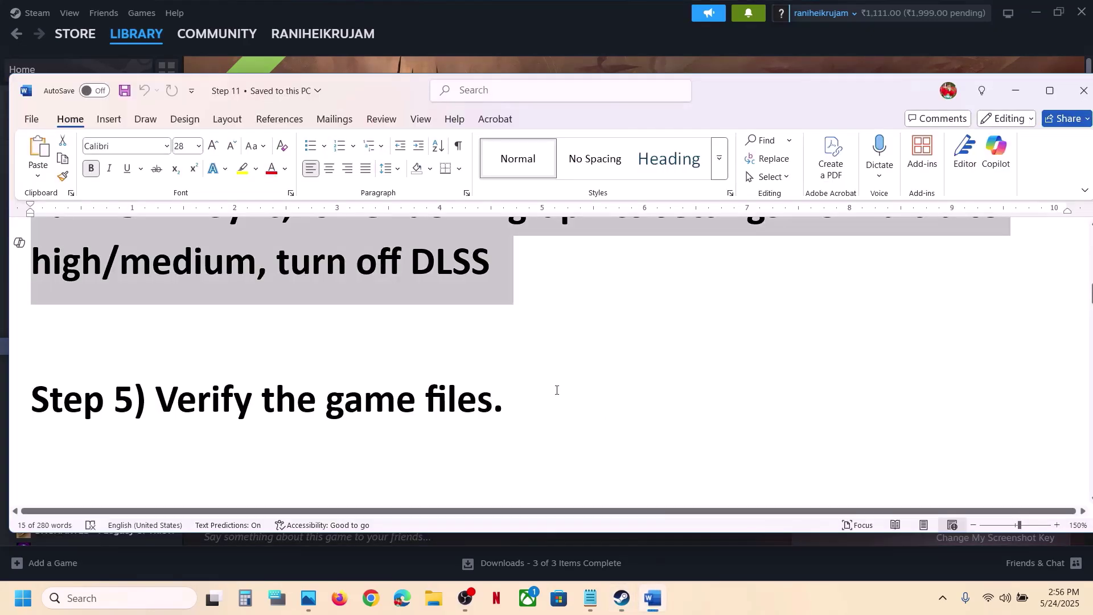
scroll(557, 390, "down", 3)
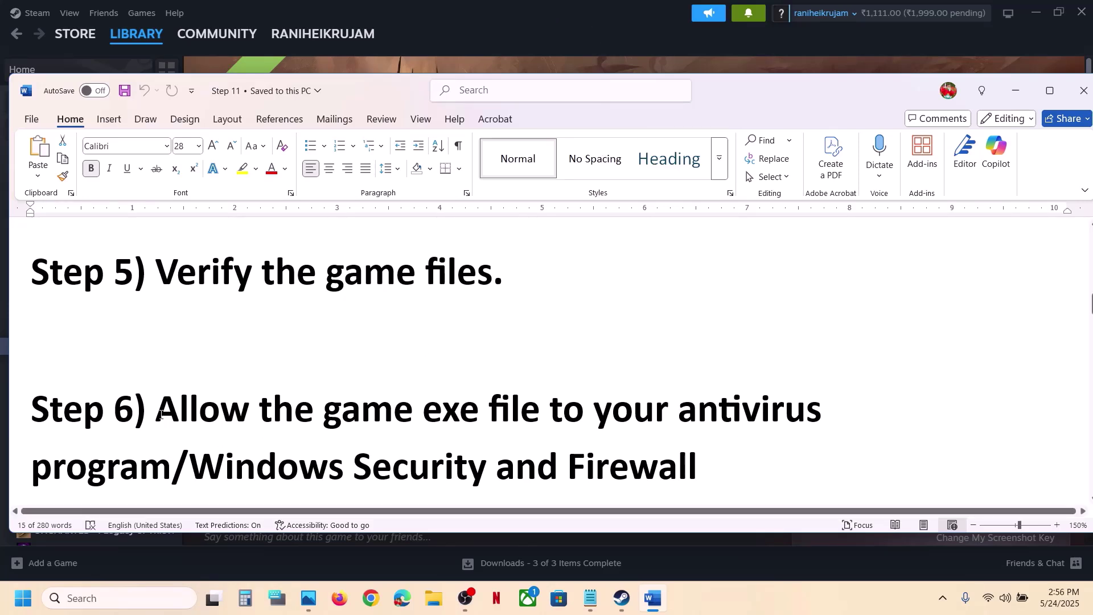
left_click_drag(161, 415, 171, 477)
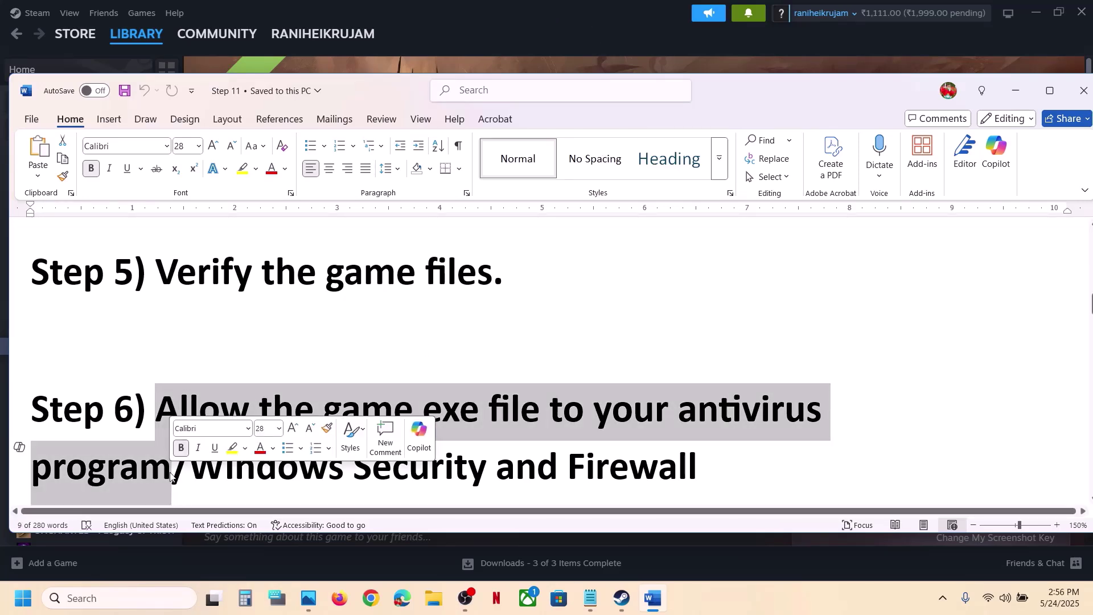
key("ctrl+c")
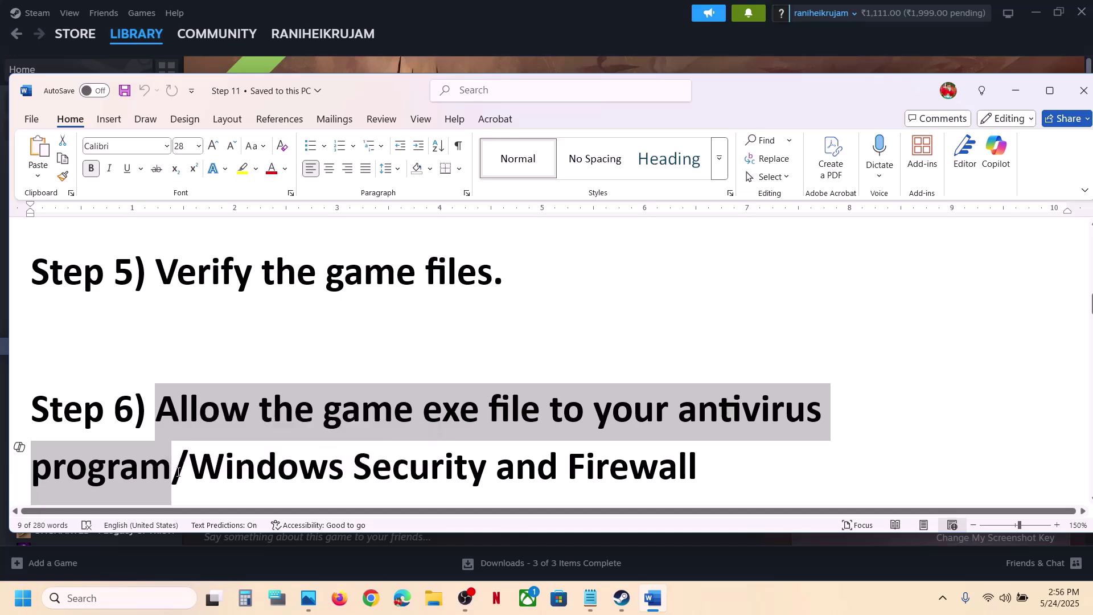
left_click(178, 471)
left_click_drag(164, 414, 171, 450)
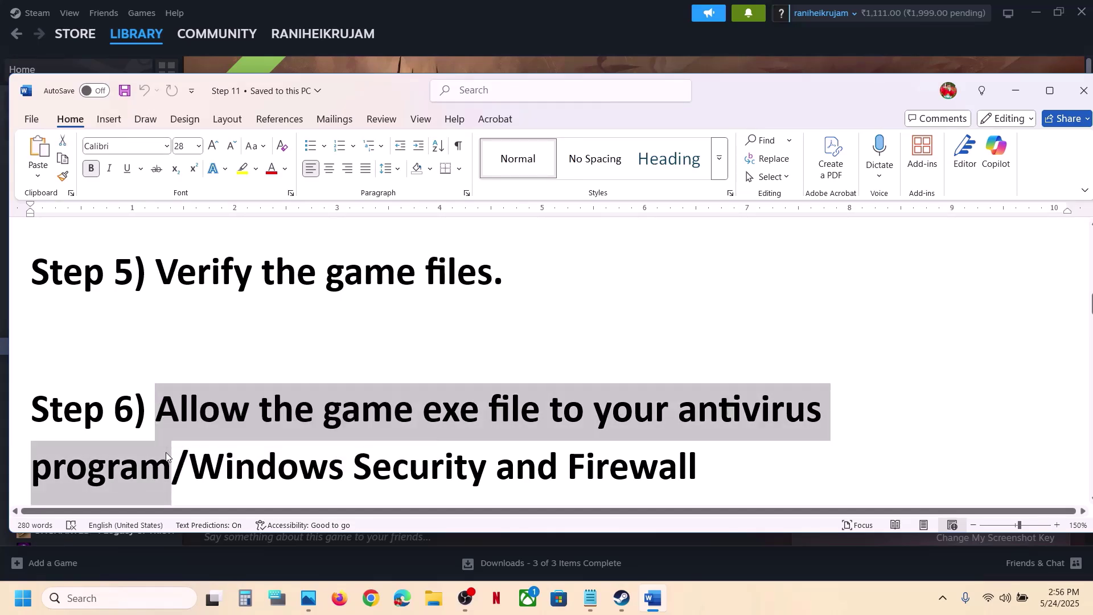
left_click(167, 454)
left_click_drag(167, 454, 158, 416)
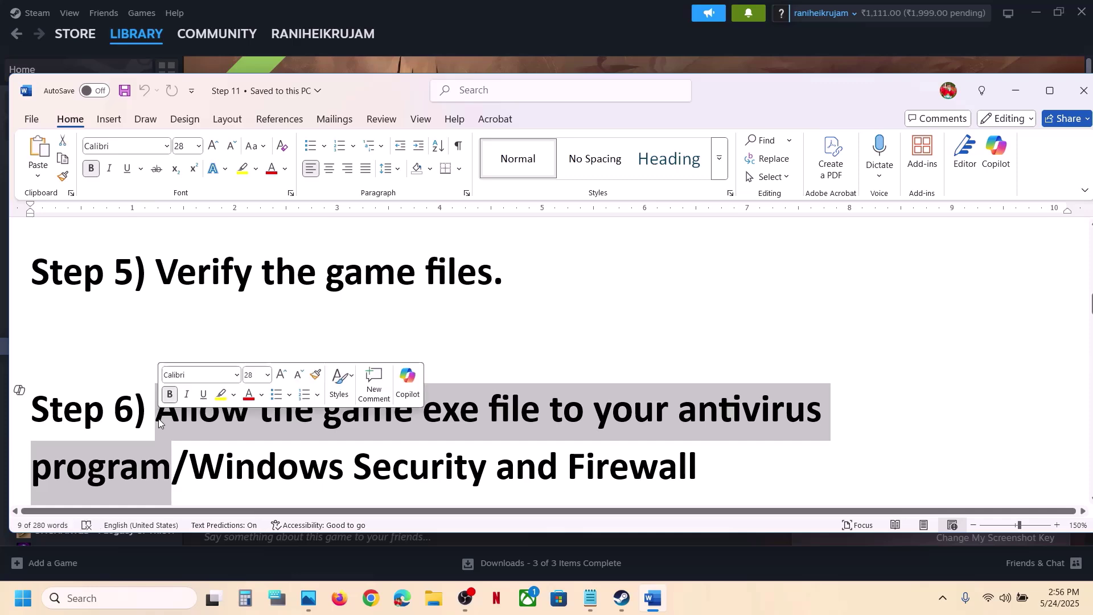
key("super+Down")
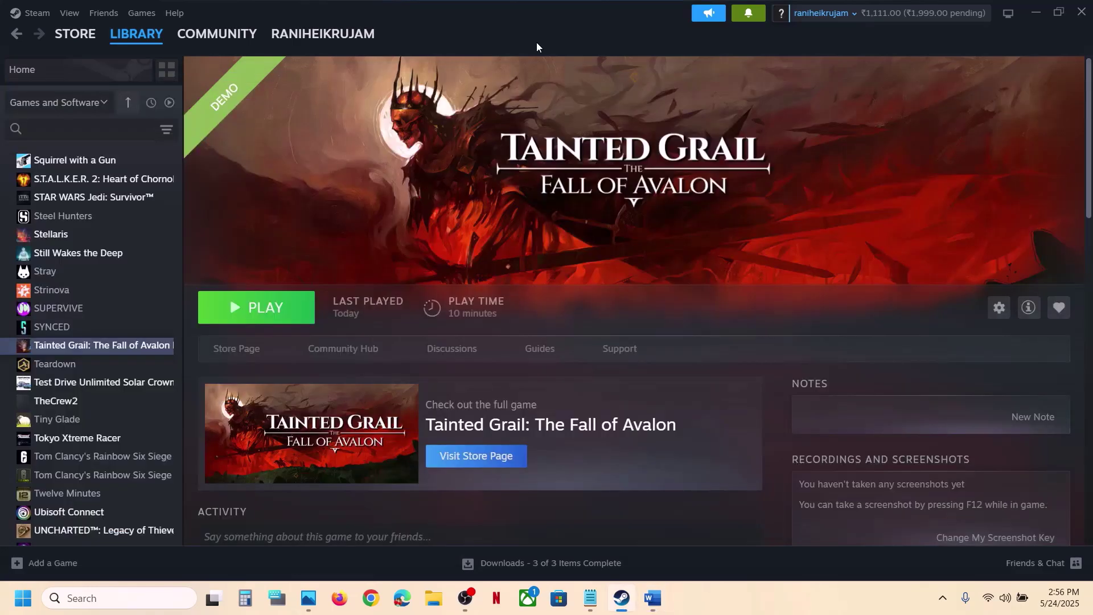
Switch to Windows Settings and open Virus & threat protection in Windows Security
key("super+i")
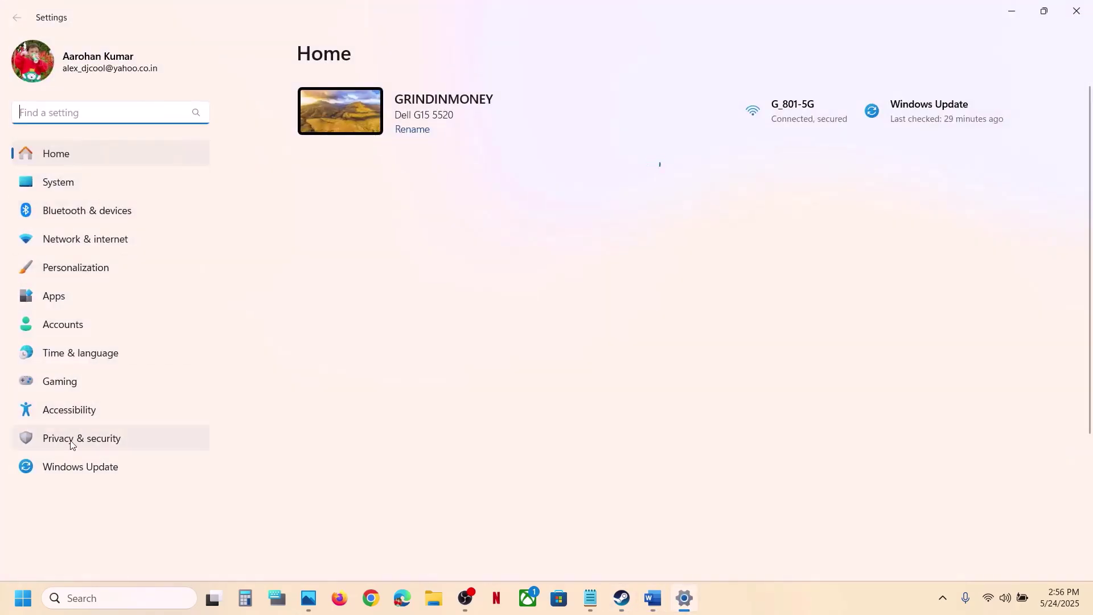
left_click(69, 447)
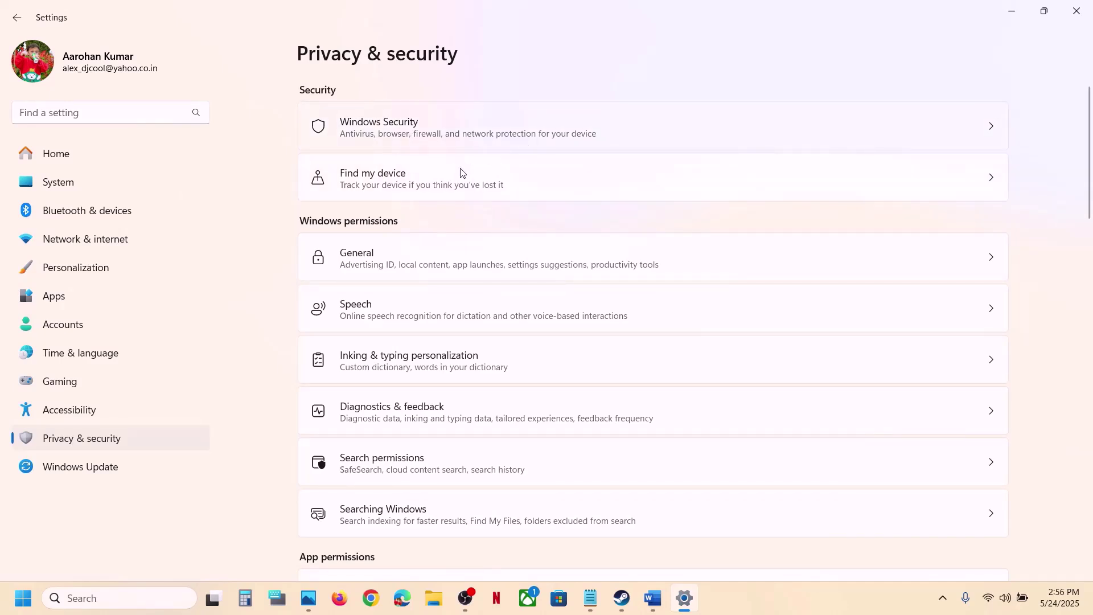
left_click(458, 128)
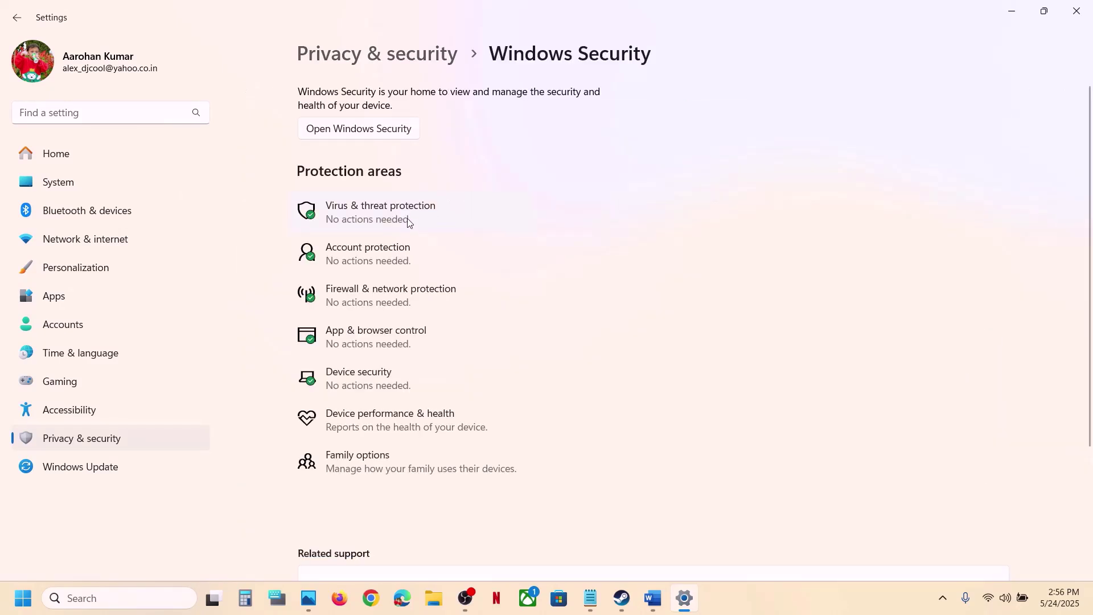
left_click(407, 222)
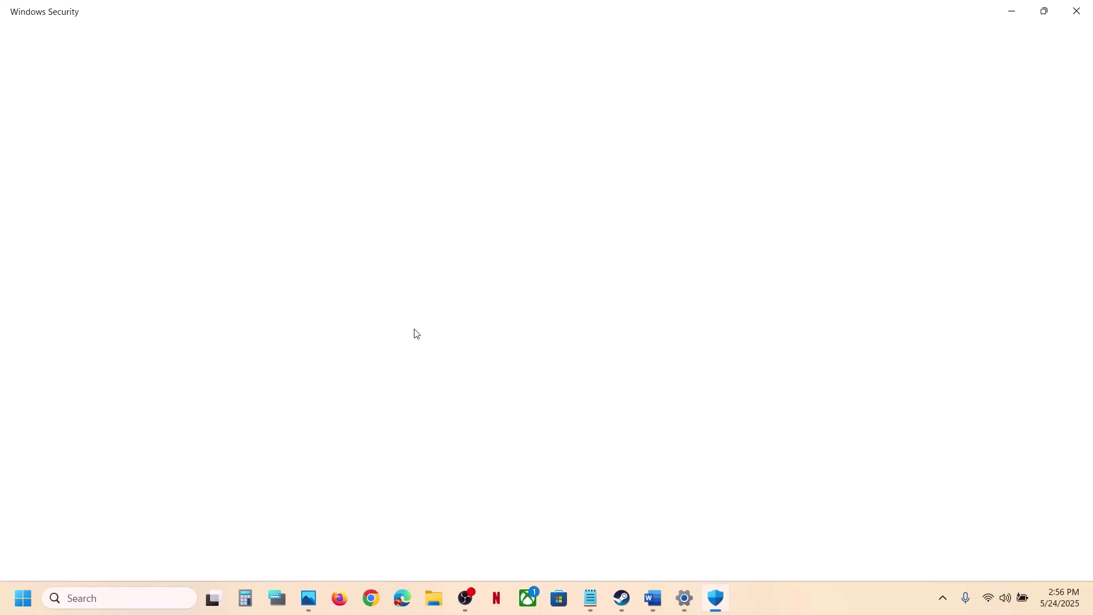
Open the list of apps allowed through Controlled folder access under Ransomware protection
scroll(415, 334, "down", 3)
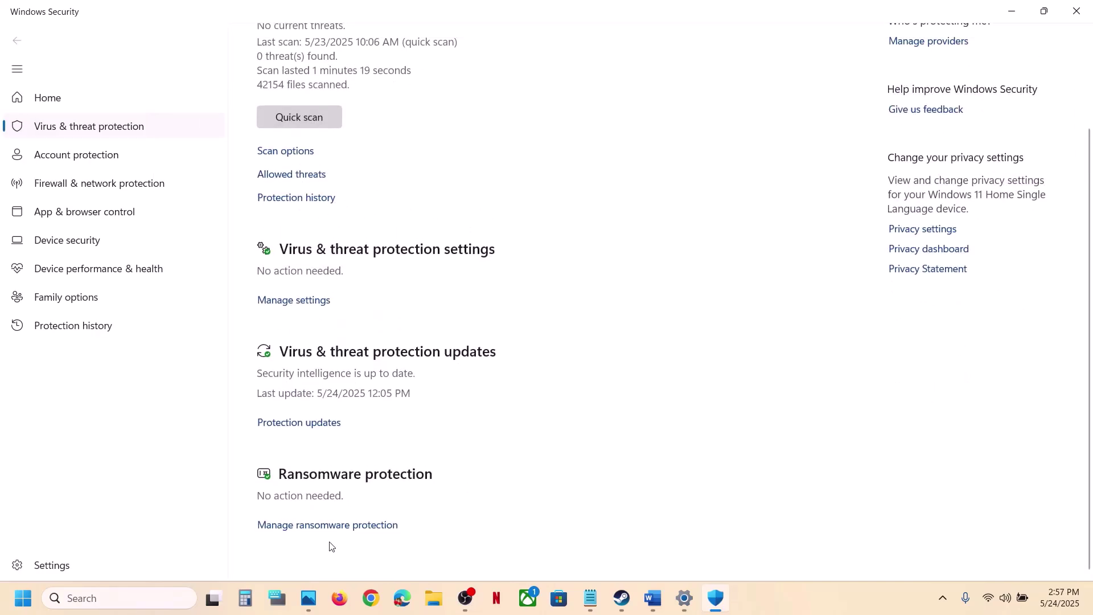
left_click(332, 528)
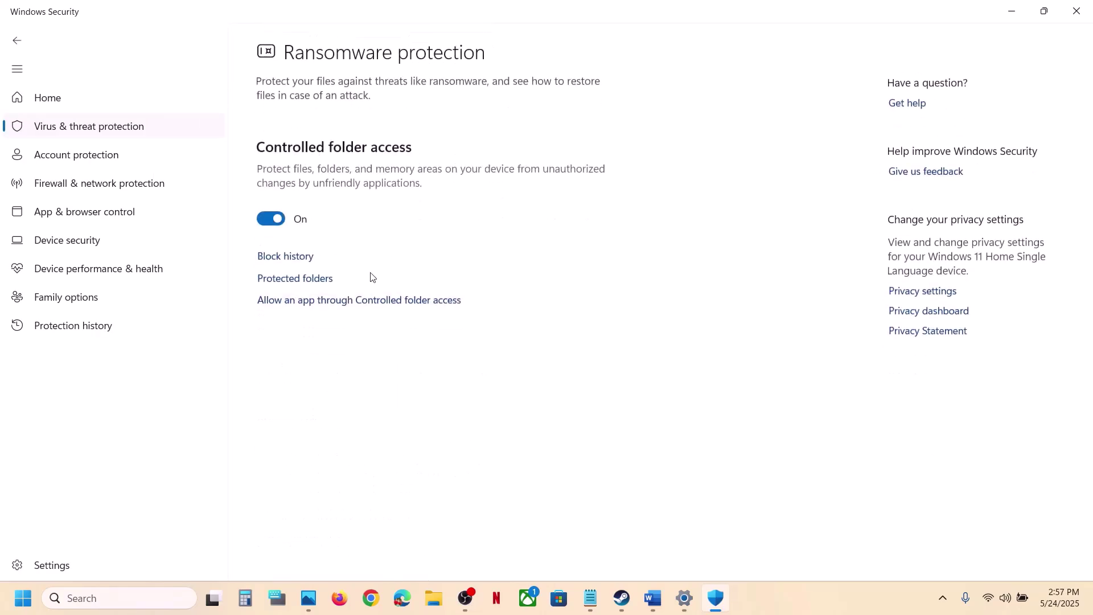
left_click(356, 301)
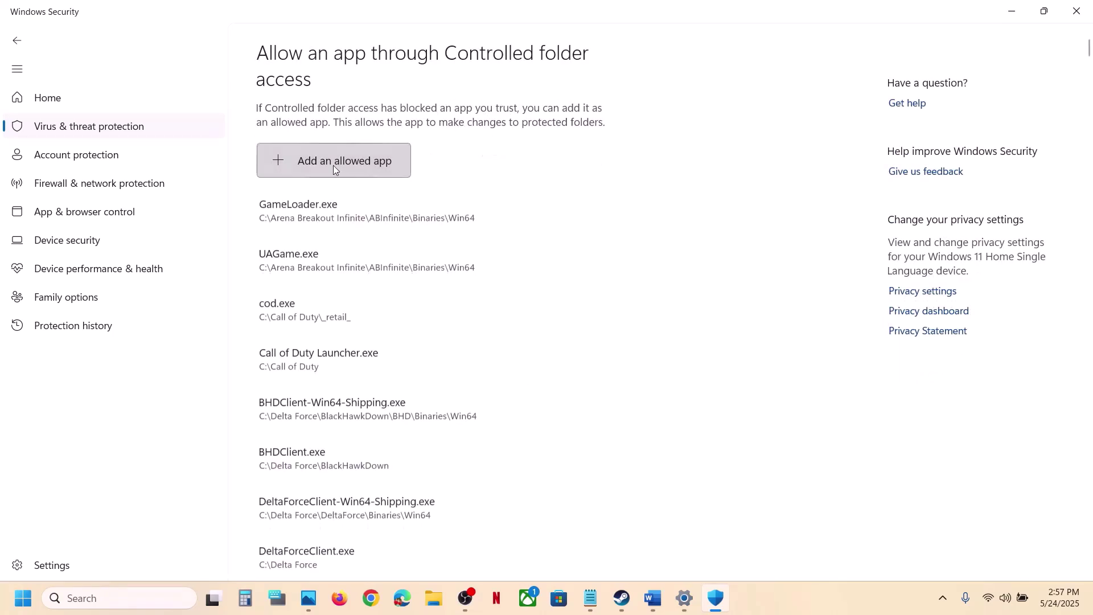
Add the Fall of Avalon application from the Tainted Grail The Fall of Avalon Demo folder as an allowed app
left_click(329, 167)
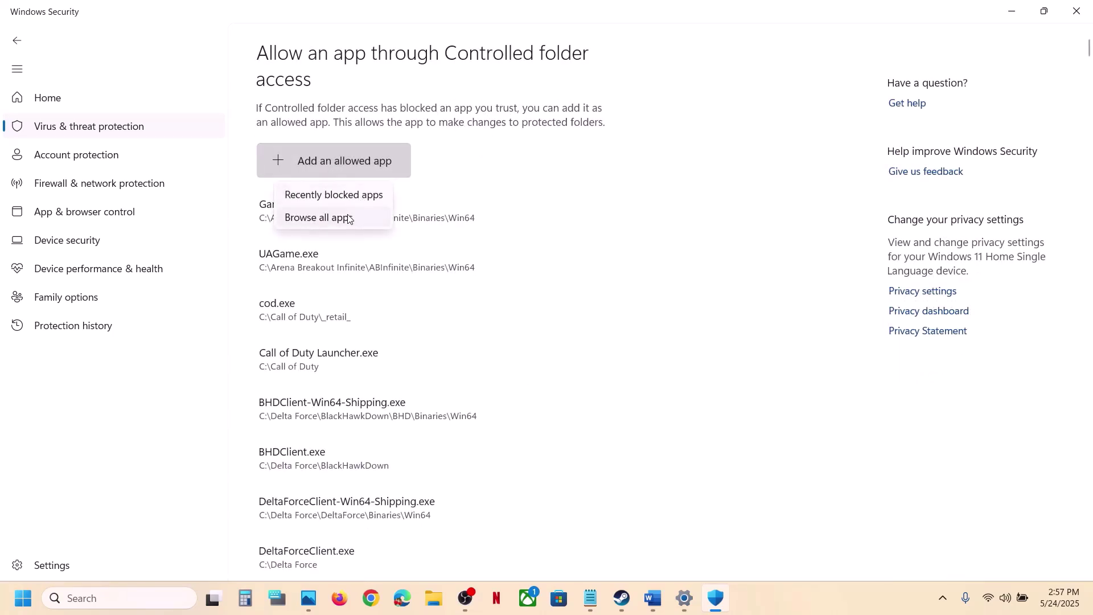
left_click(349, 219)
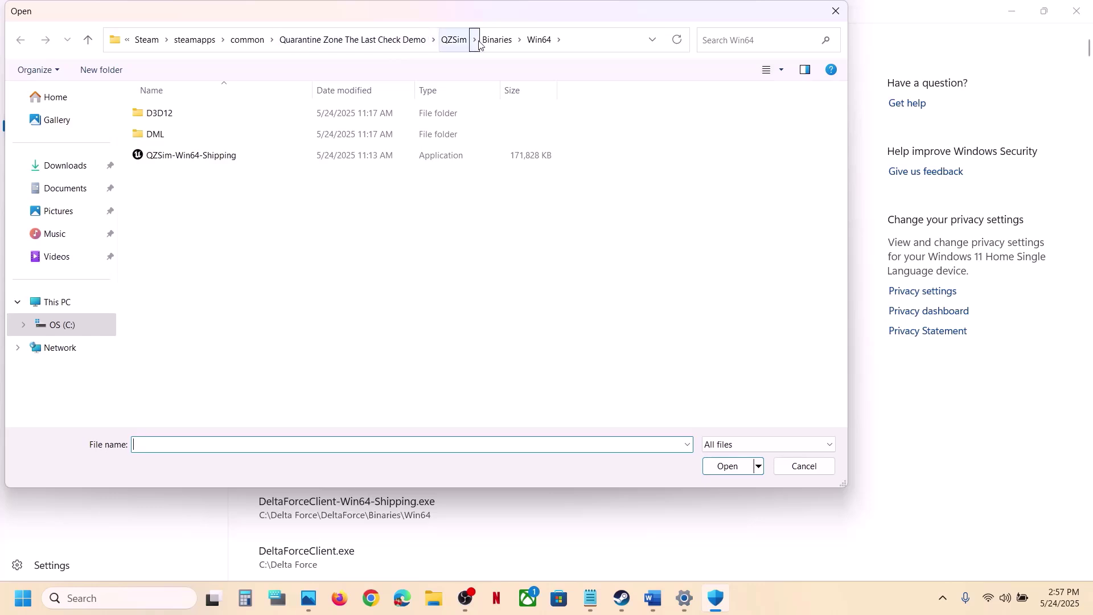
left_click(247, 40)
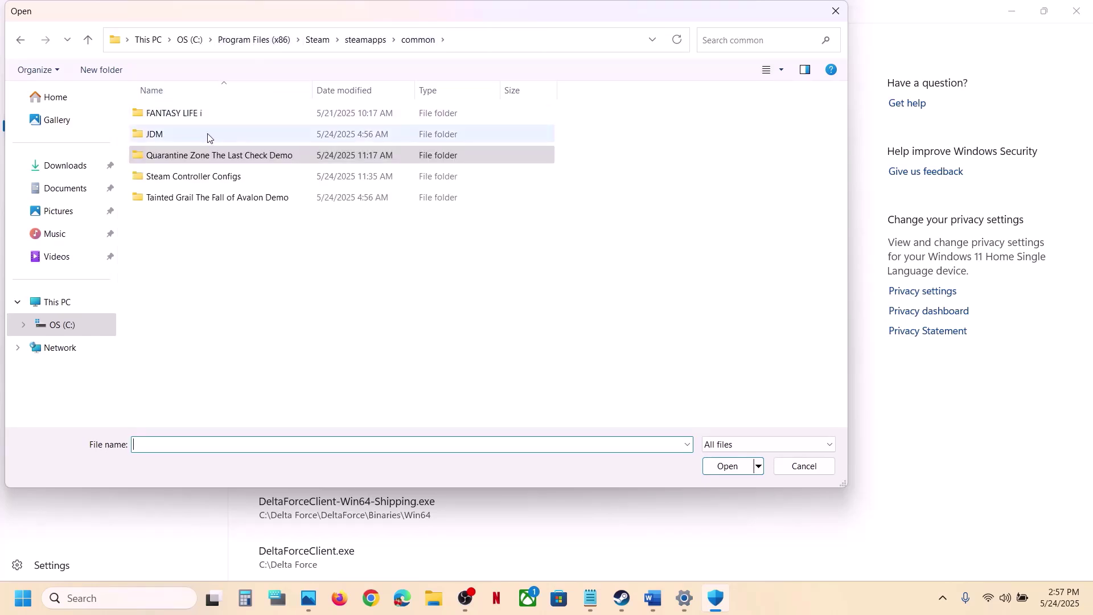
double_click(199, 197)
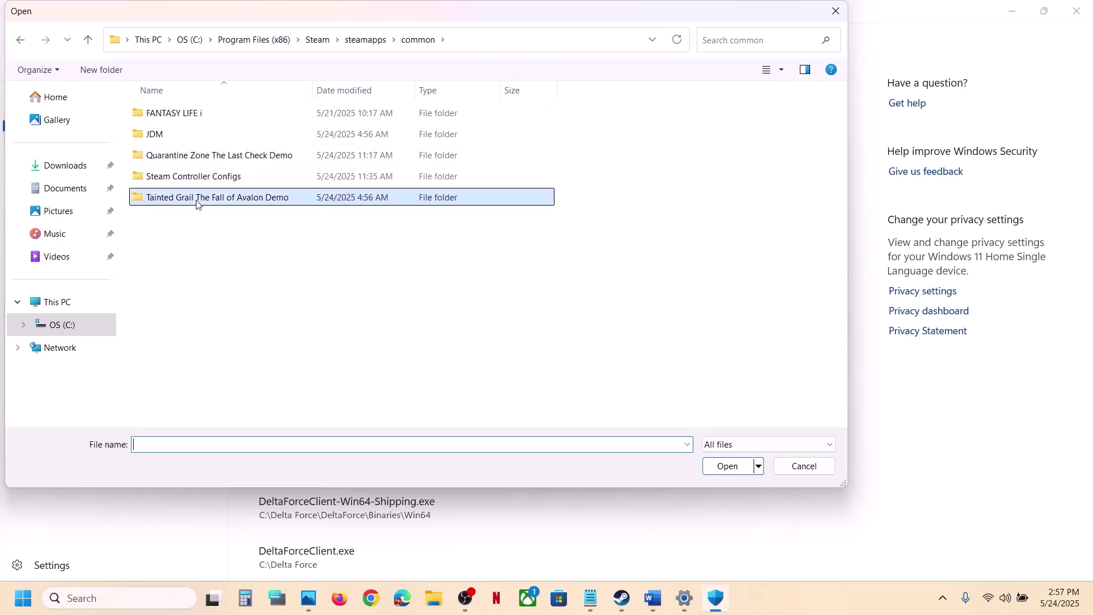
left_click(193, 157)
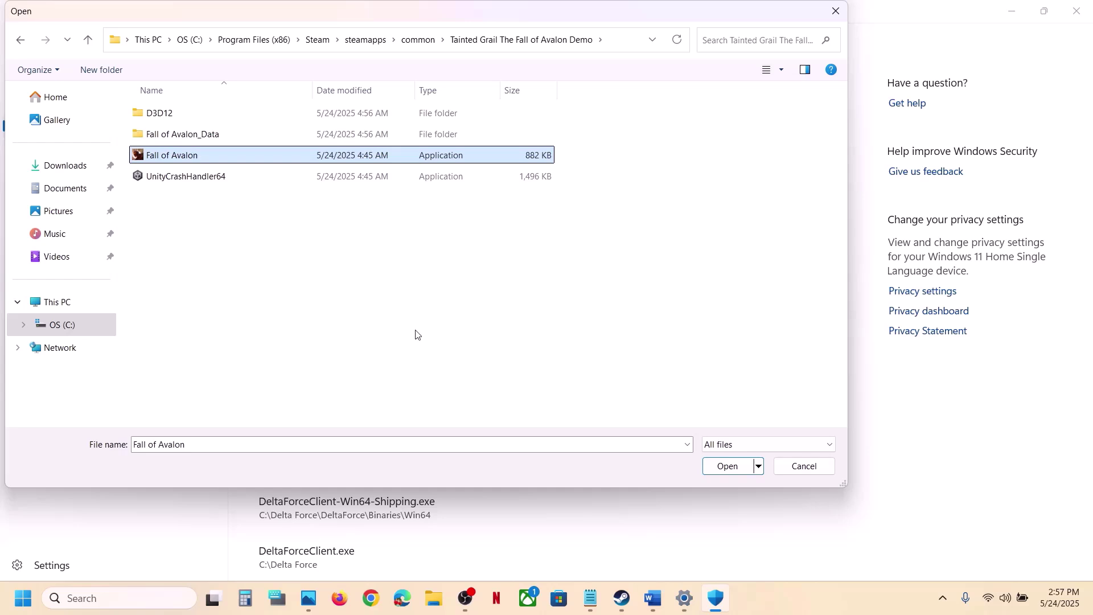
left_click(728, 466)
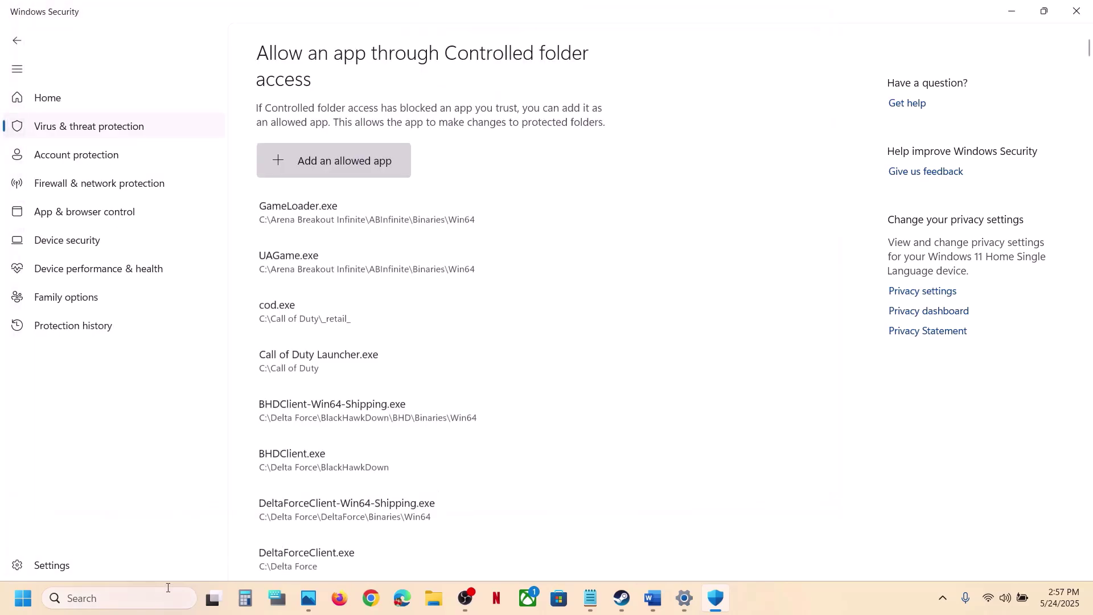
Open Control Panel and go to the Windows Defender Firewall list of allowed apps
left_click(141, 593)
type("control")
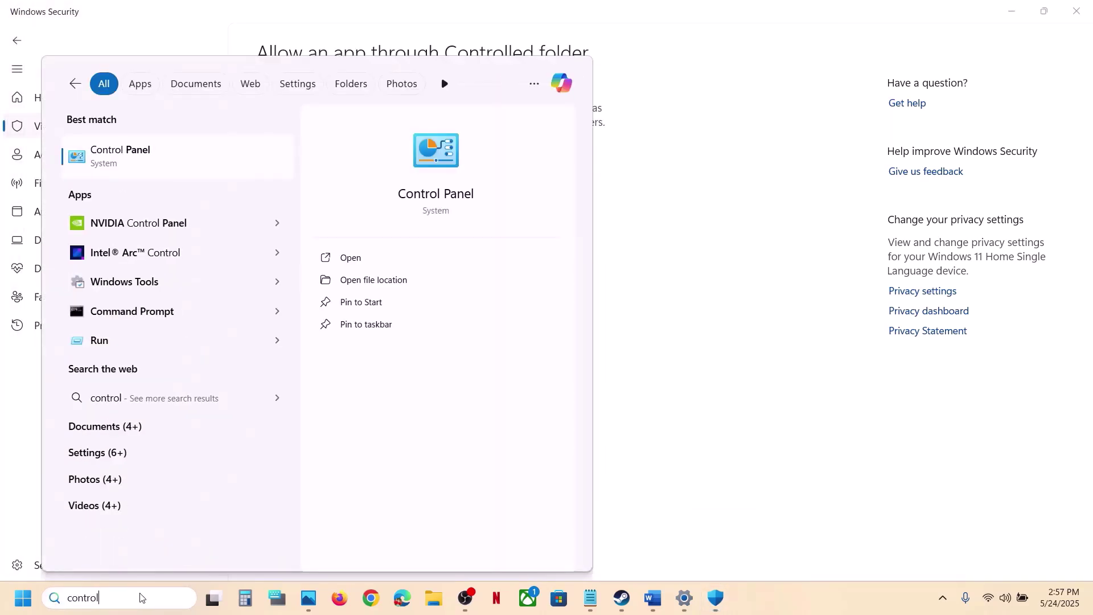
key("Return")
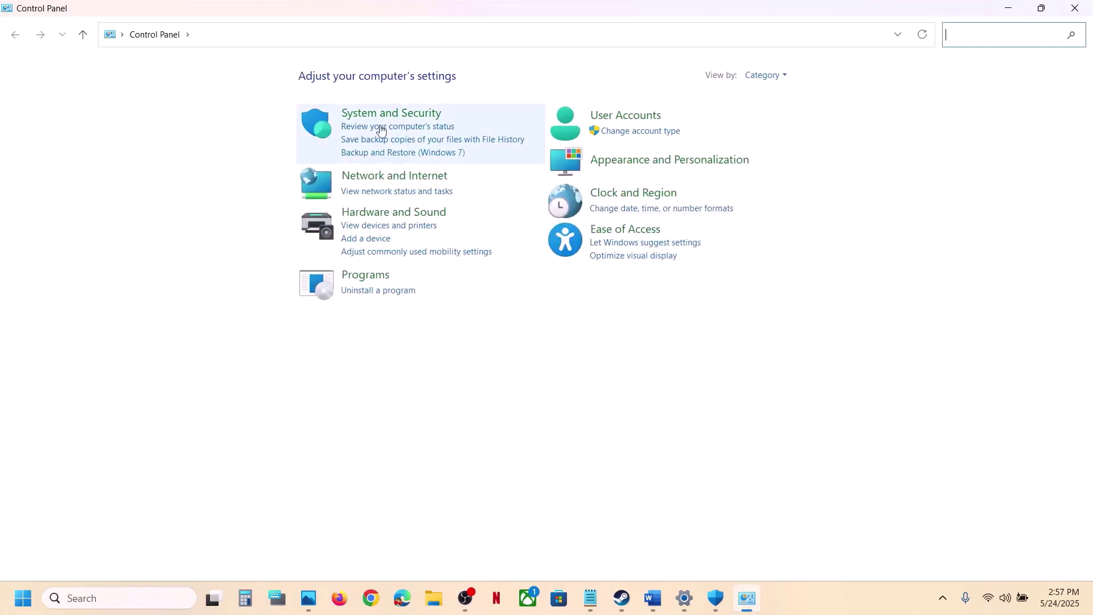
left_click(407, 113)
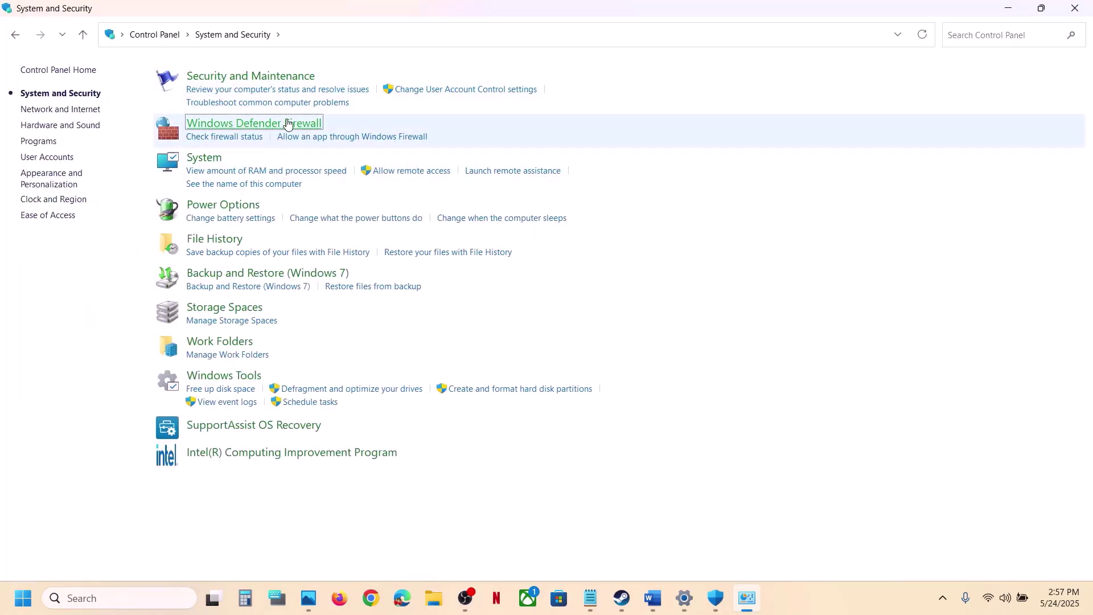
left_click(285, 123)
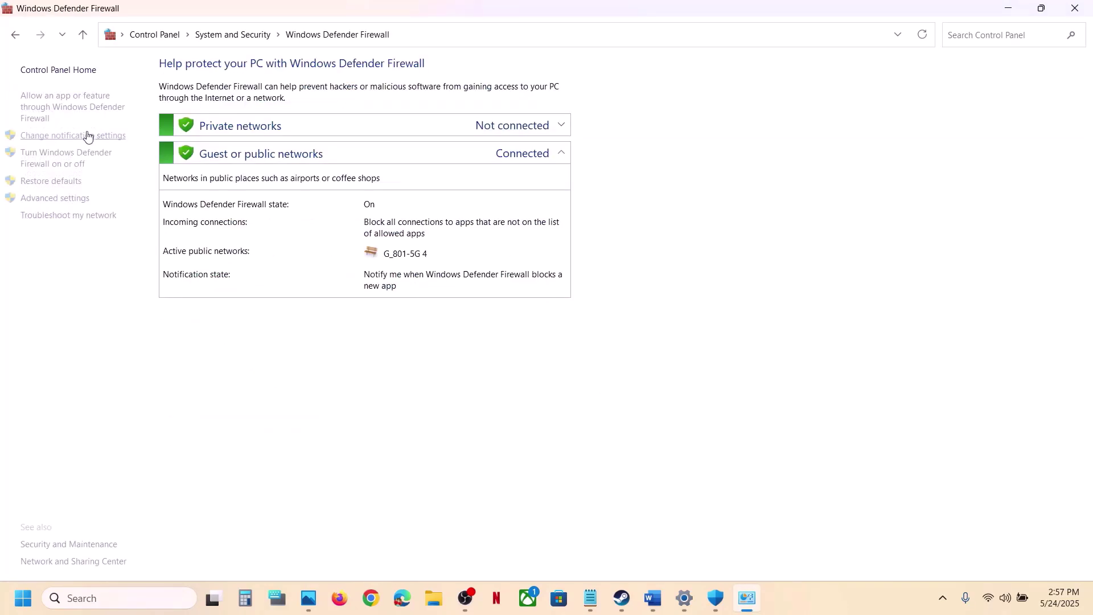
left_click(53, 107)
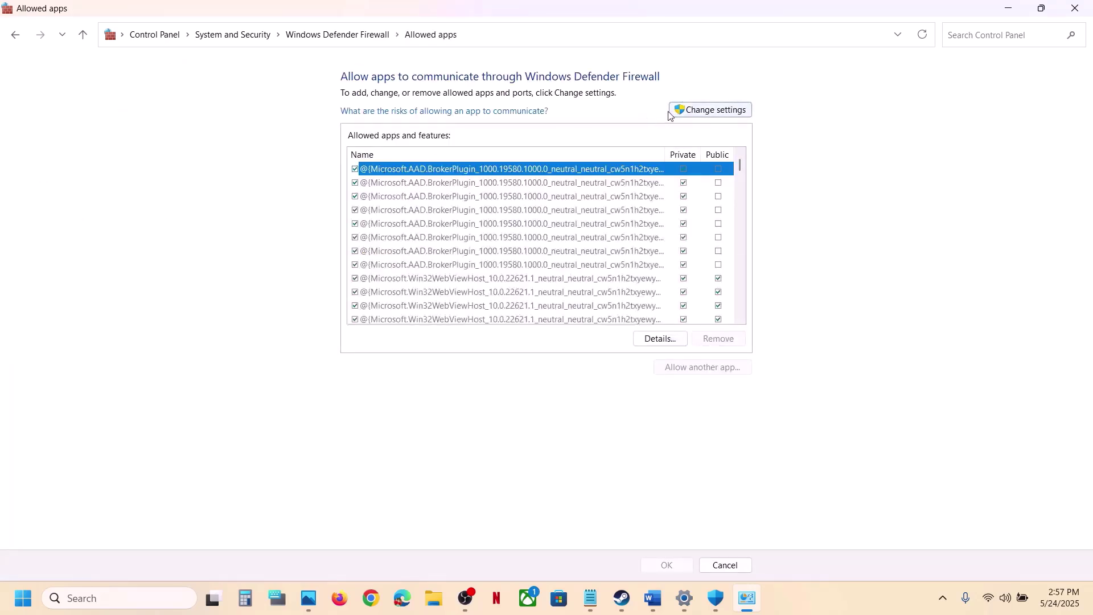
Unlock the firewall's allowed apps settings and start browsing for another app to allow
left_click(712, 111)
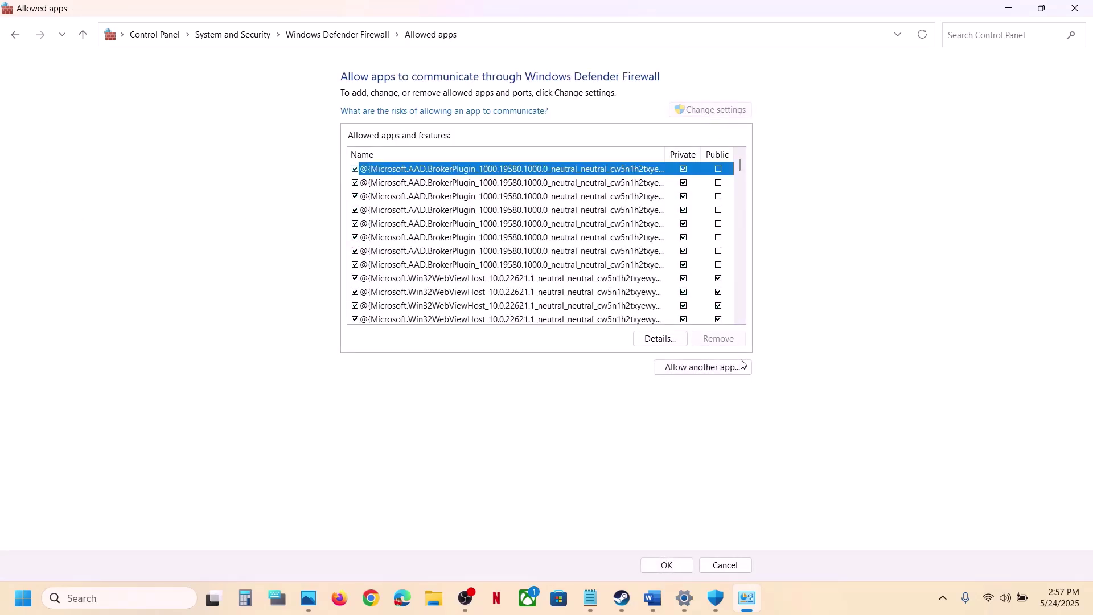
left_click(715, 369)
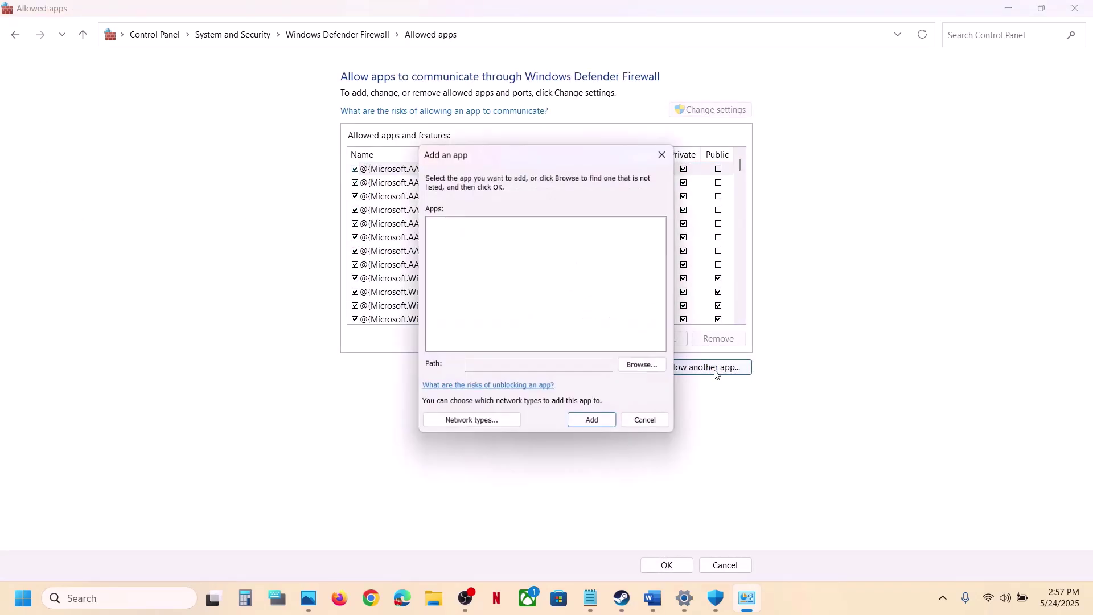
left_click(647, 369)
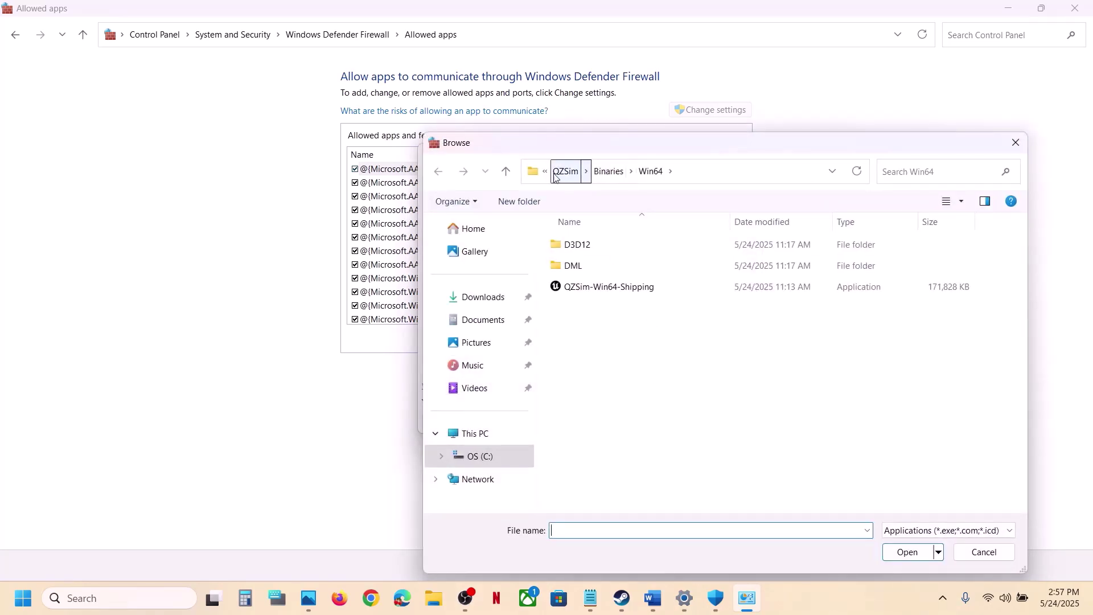
Choose the Fall of Avalon application from Program Files (x86)\Steam\steamapps\common\Tainted Grail The Fall of Avalon Demo
left_click(555, 177)
left_click(578, 177)
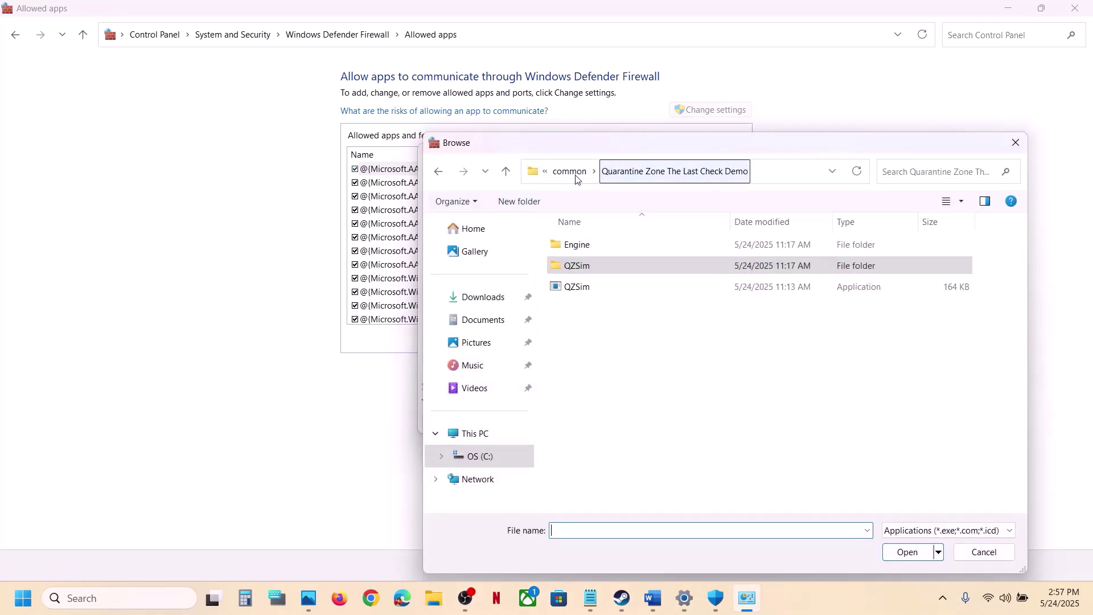
left_click(569, 171)
left_click(567, 171)
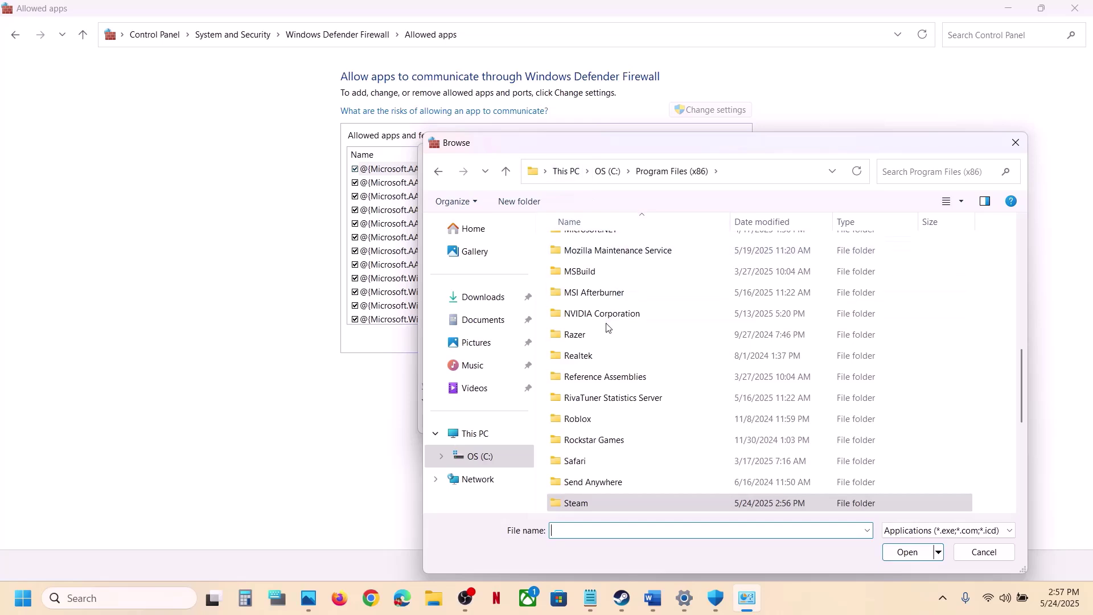
double_click(587, 504)
scroll(594, 327, "down", 4)
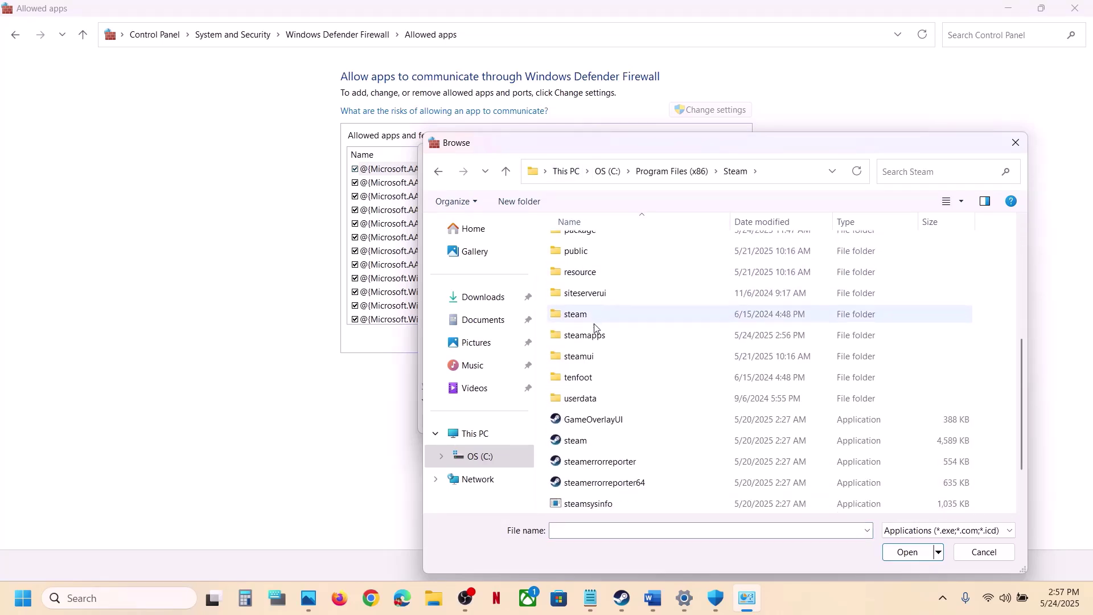
double_click(592, 335)
left_click(588, 249)
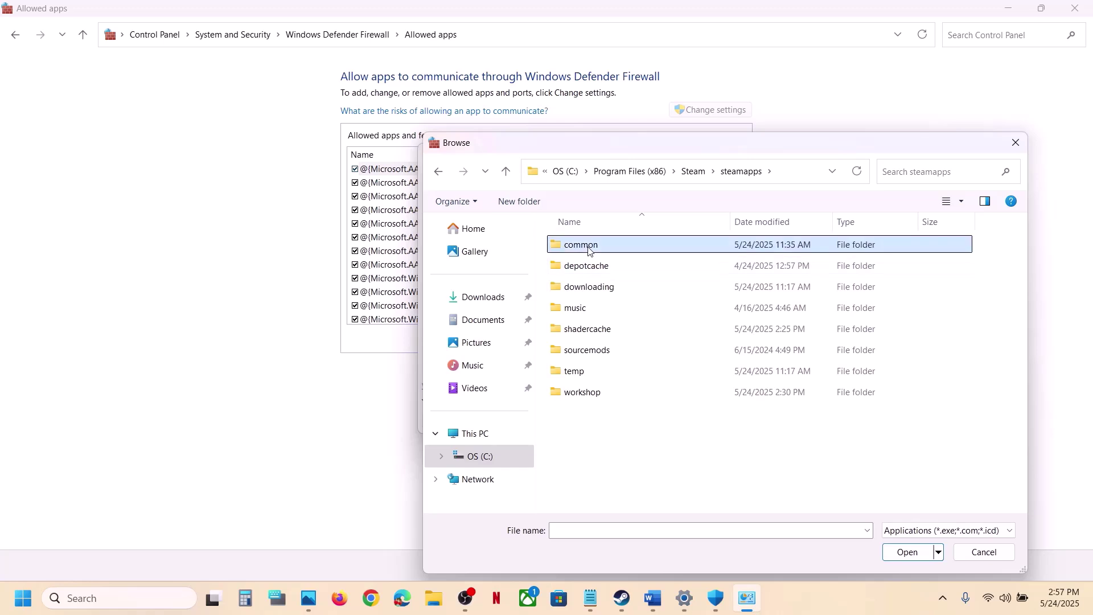
double_click(589, 249)
double_click(604, 328)
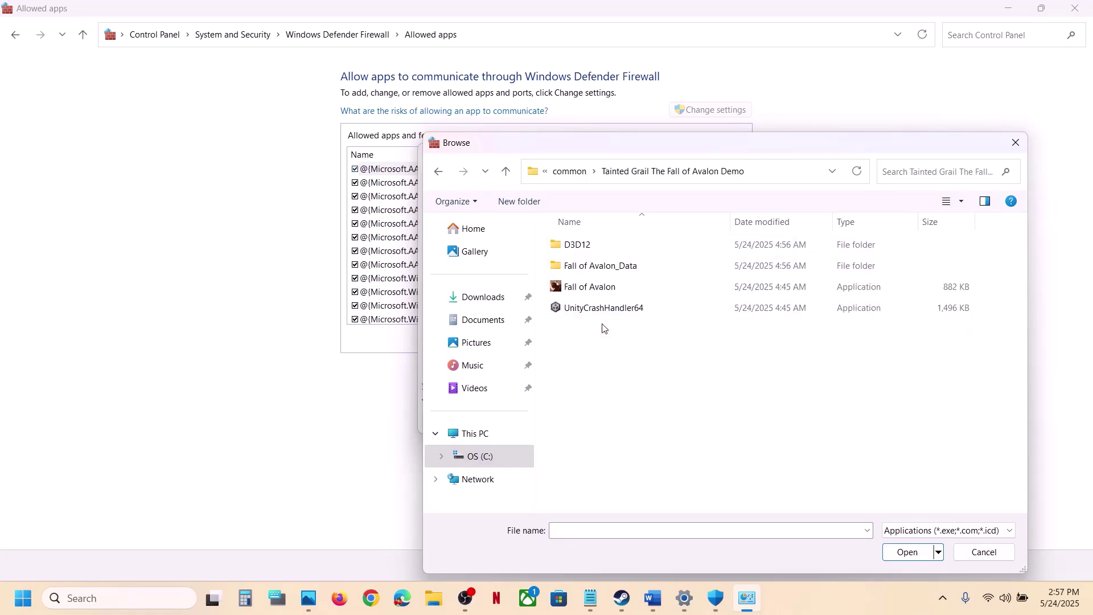
left_click(588, 289)
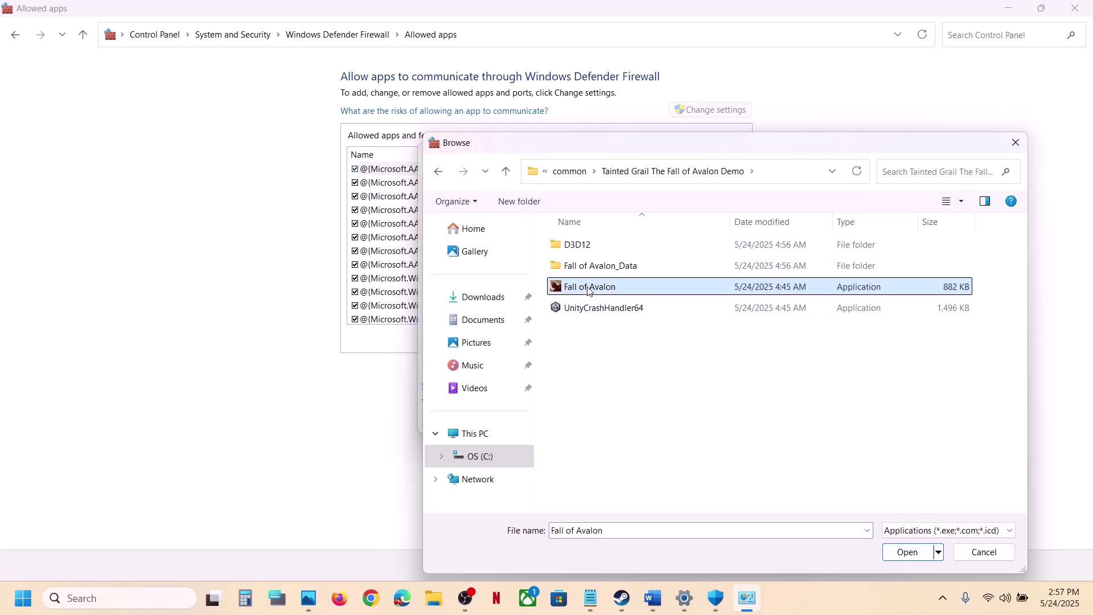
left_click(911, 553)
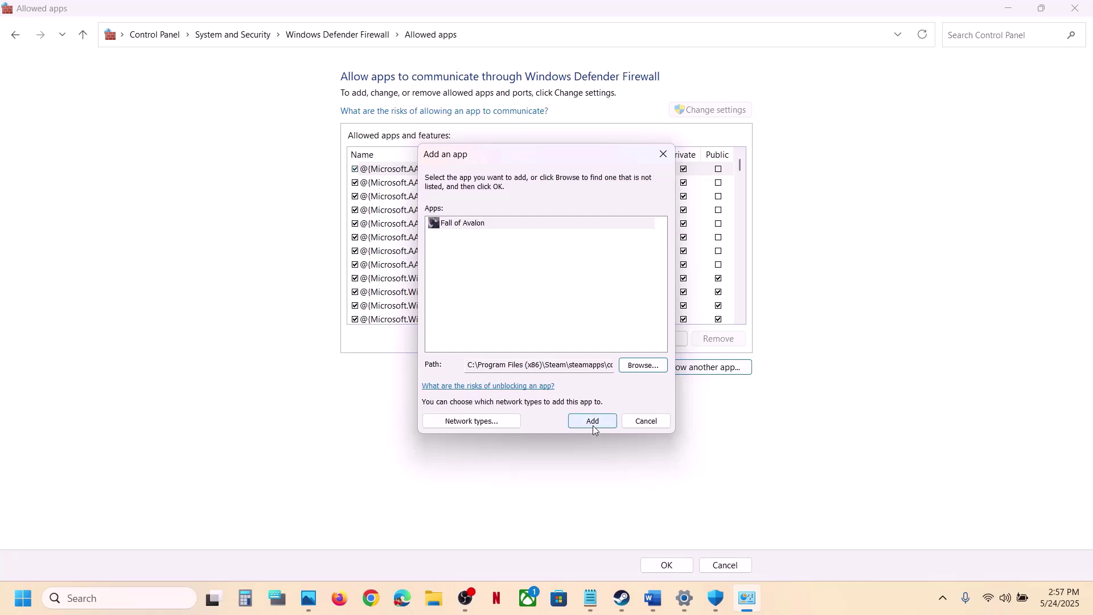
Try to add Fall of Avalon to the firewall's allowed apps, and close the Add an app dialog
left_click(592, 426)
left_click(605, 351)
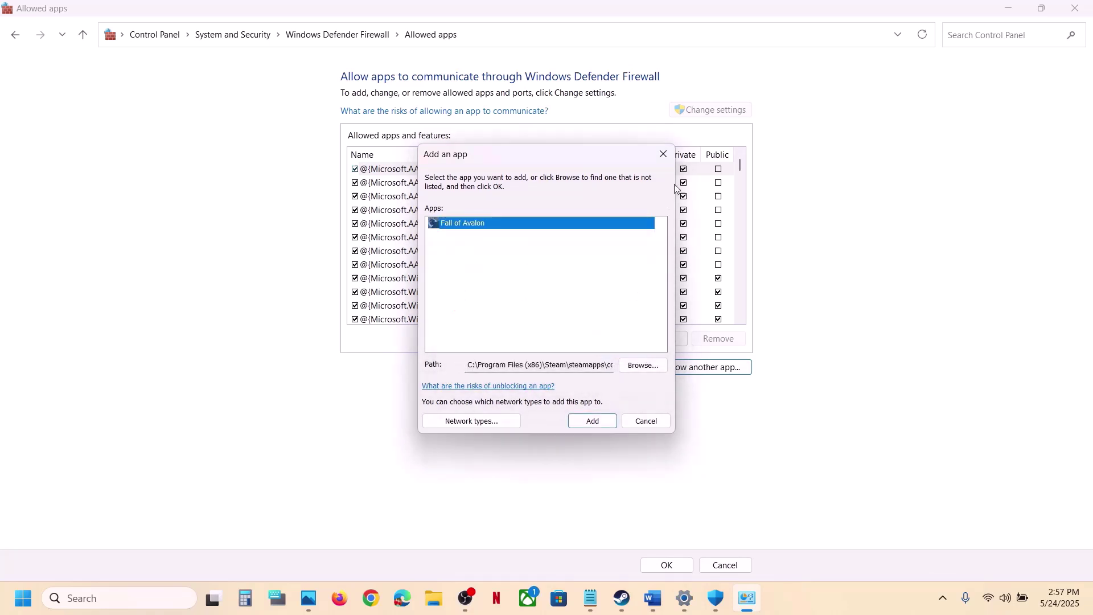
left_click(664, 154)
Look for entries starting with "fall" in the firewall's allowed apps, and close Control Panel, Windows Security and Settings
left_click(485, 271)
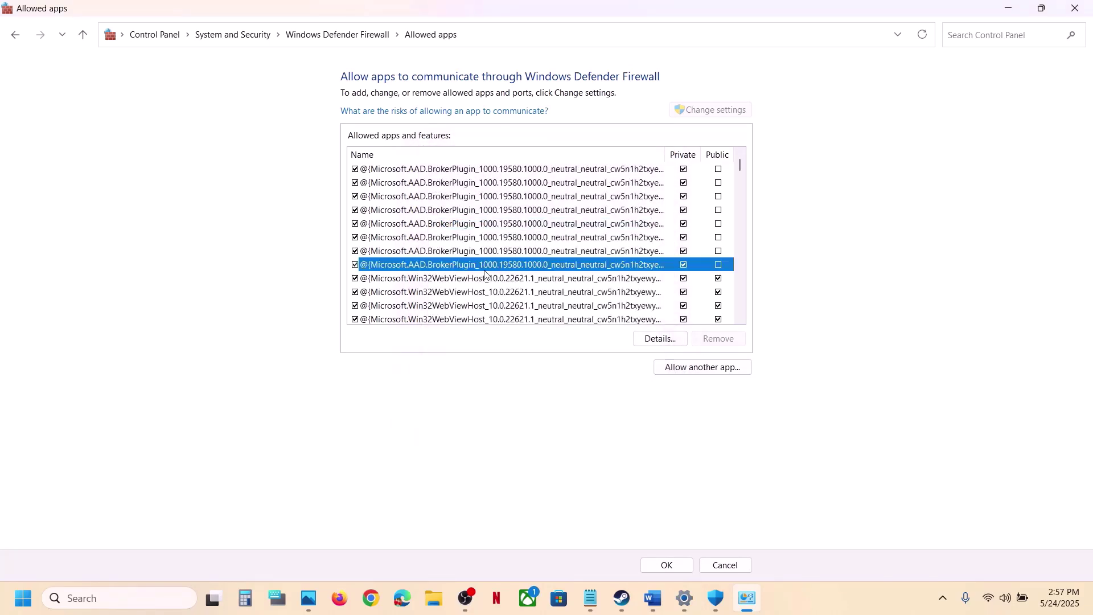
type("fall")
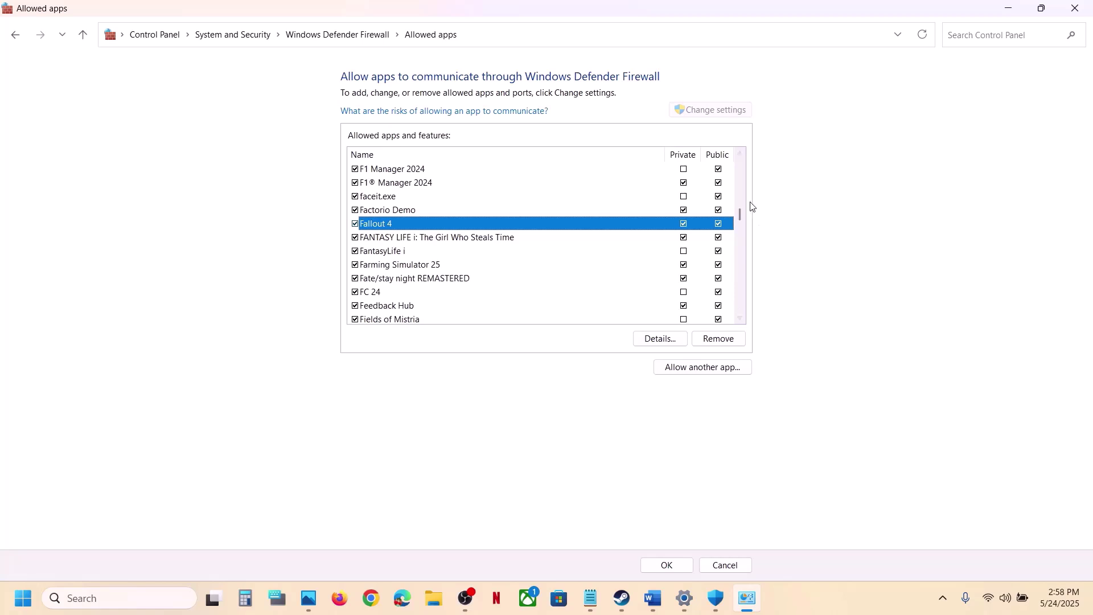
left_click(1079, 11)
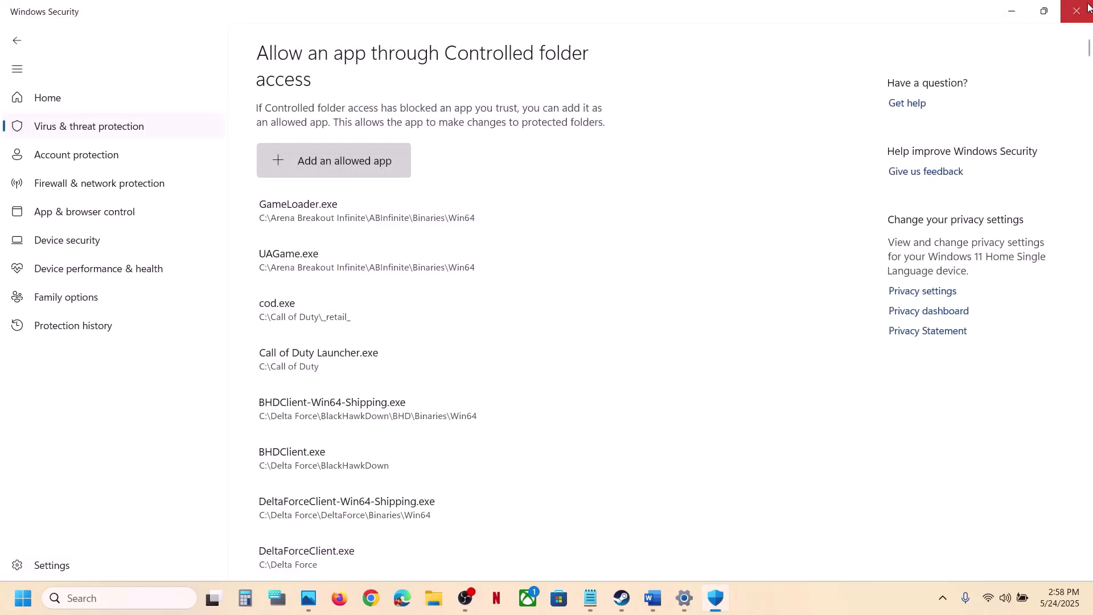
left_click(1088, 8)
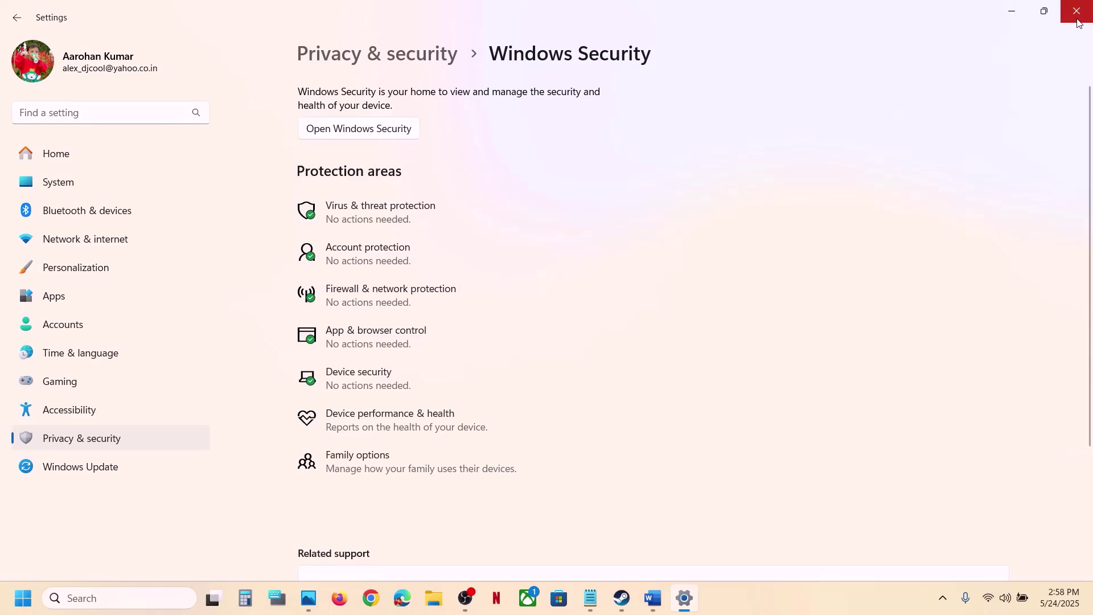
left_click(1078, 21)
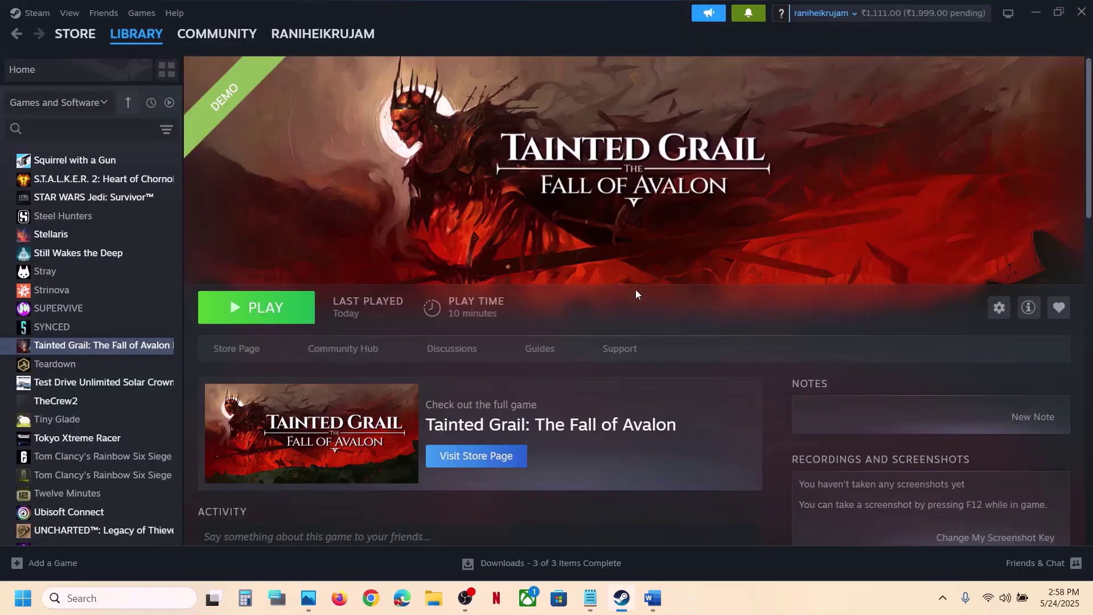
Switch to the Word document and highlight the Step 7 clean graphics driver installation instruction with its NVIDIA and AMD links
left_click(661, 589)
scroll(467, 440, "down", 2)
scroll(467, 440, "down", 4)
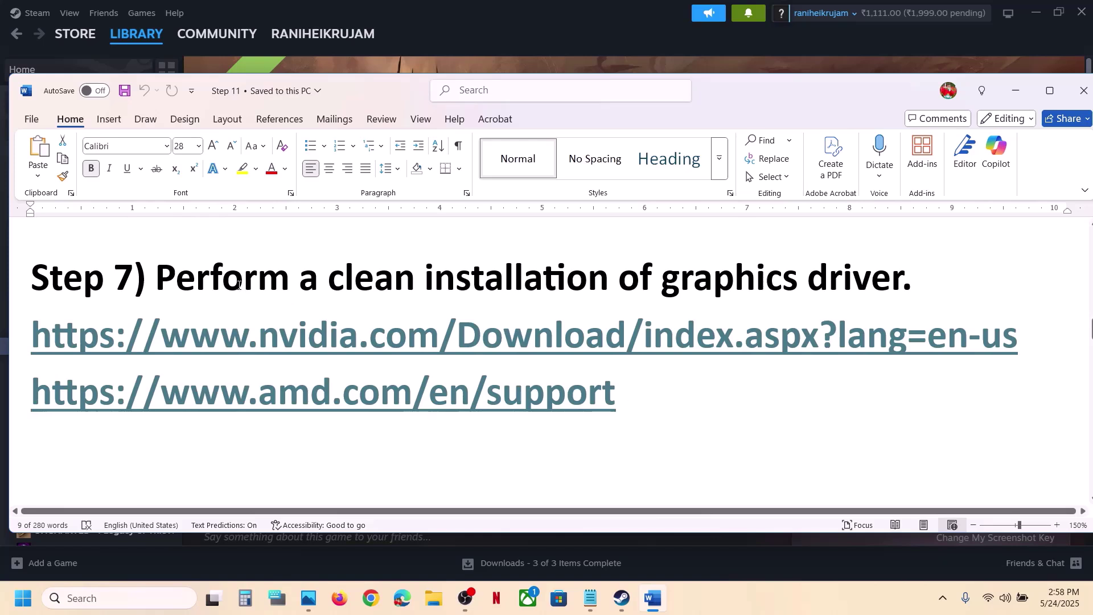
left_click_drag(239, 285, 914, 268)
left_click_drag(409, 338, 604, 338)
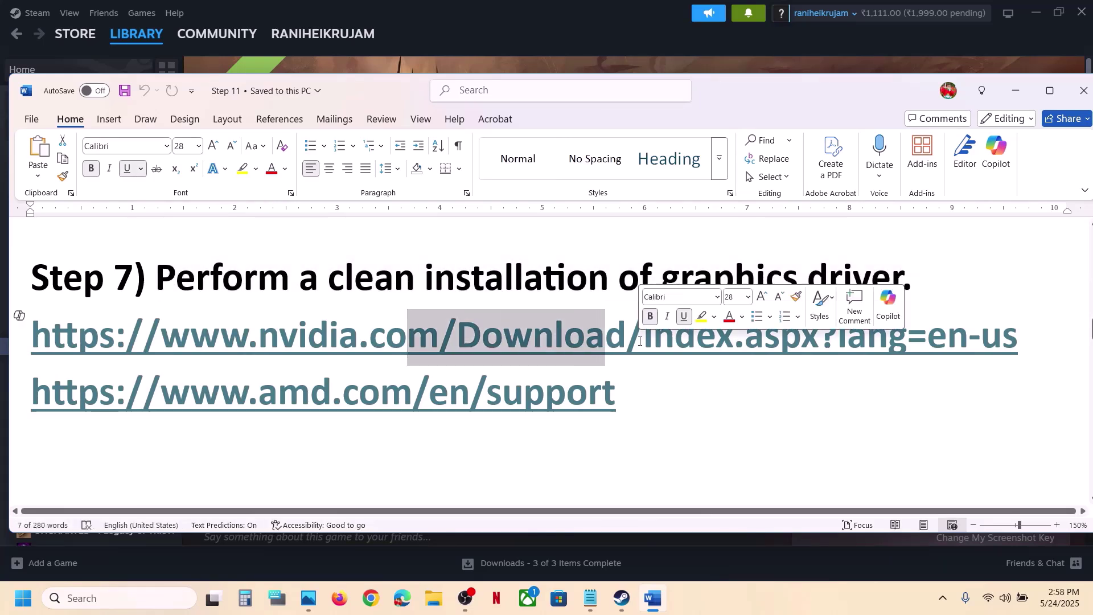
left_click_drag(382, 393, 486, 392)
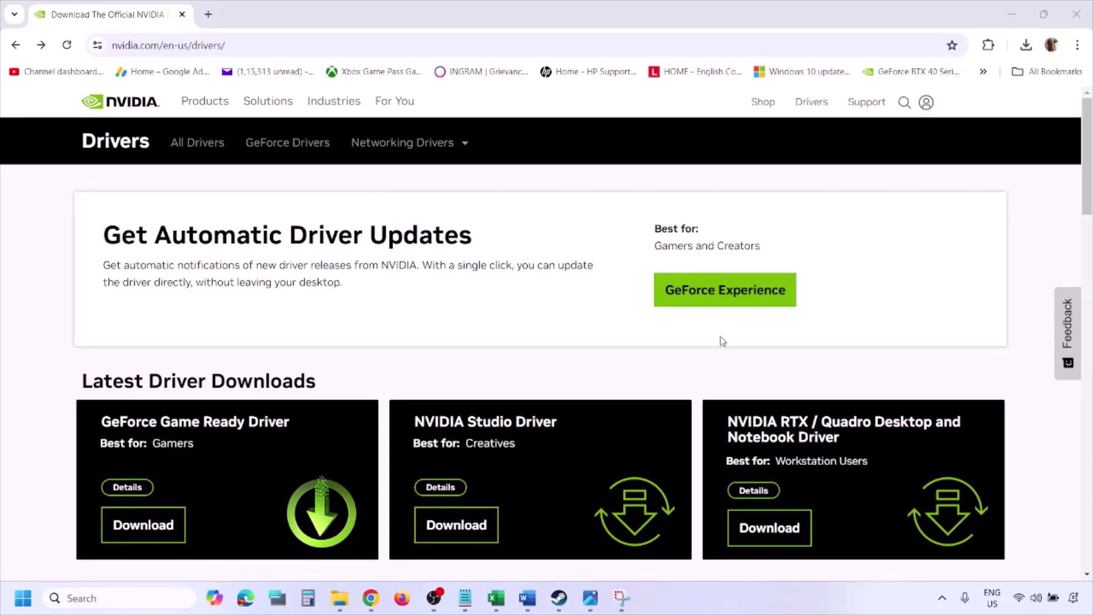
Choose Windows 11 as the operating system in NVIDIA's manual driver search for the GeForce RTX 3050 Laptop GPU
scroll(256, 349, "down", 8)
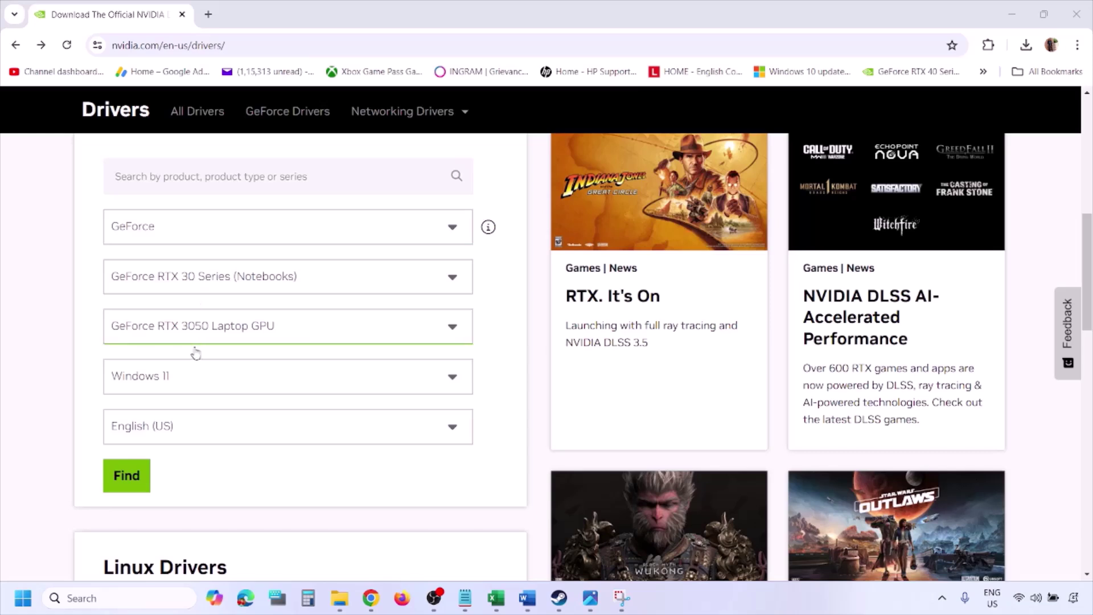
left_click(181, 380)
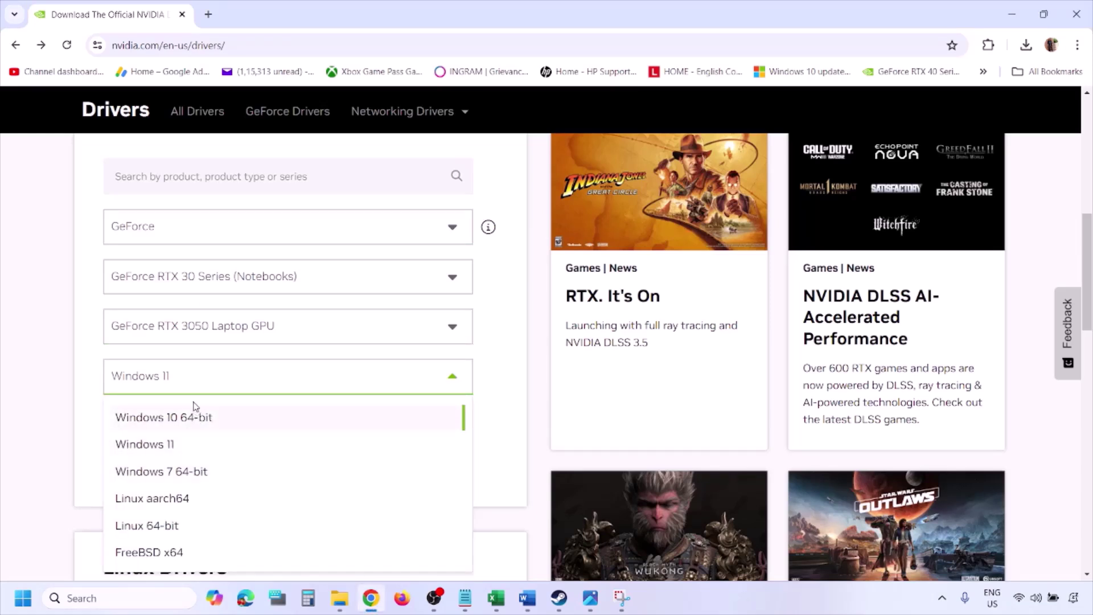
left_click(160, 446)
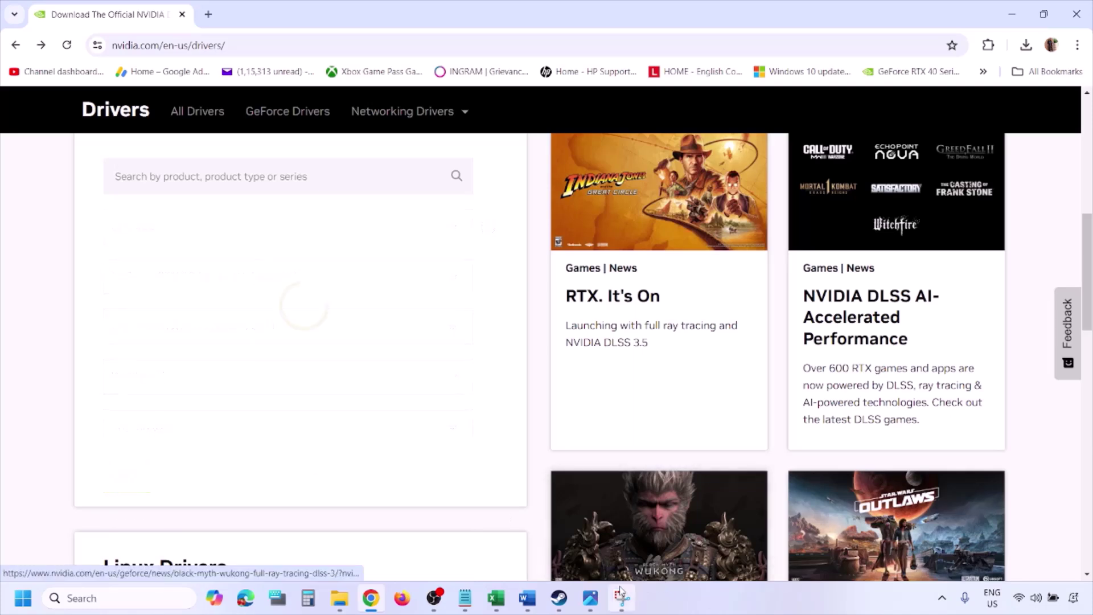
Review the driver screenshots 1.png to 5.png in Photos, from the Game Ready Driver download to the clean installation option
left_click(590, 599)
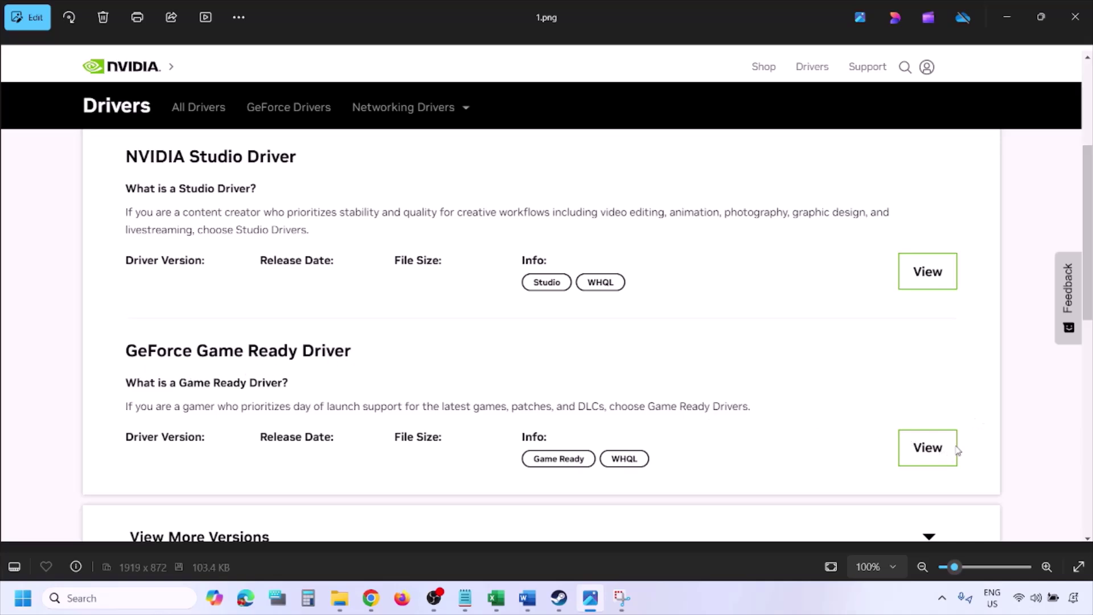
key("Right")
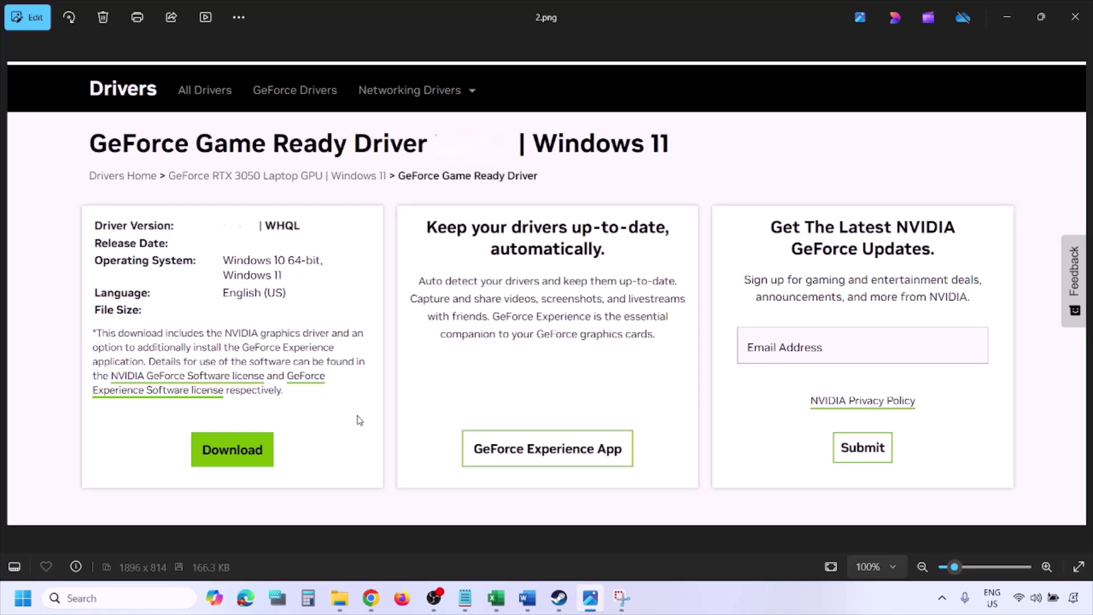
key("Right")
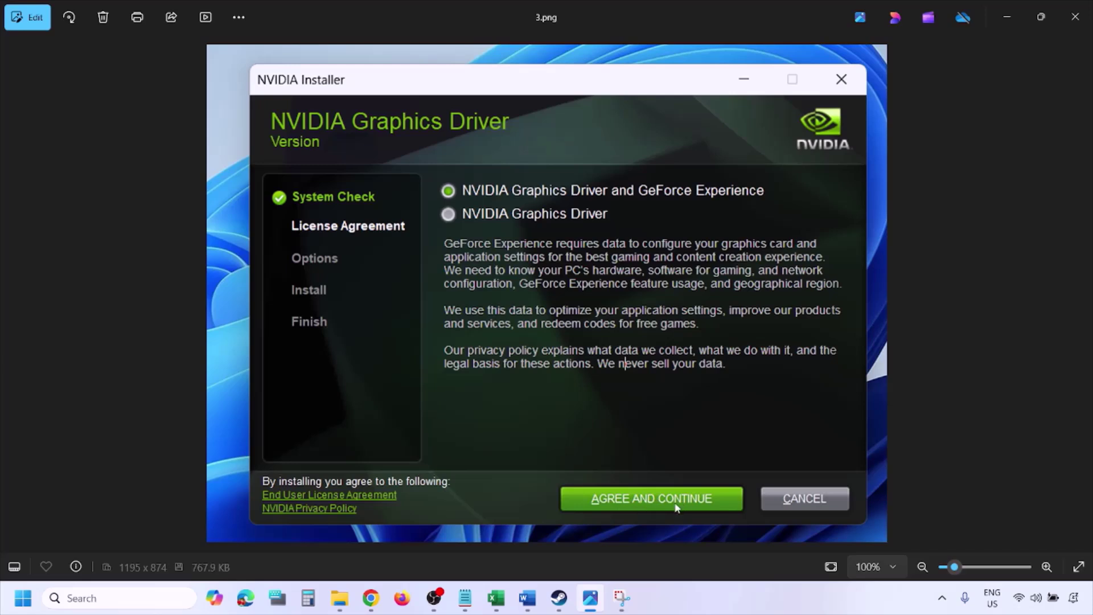
key("Right")
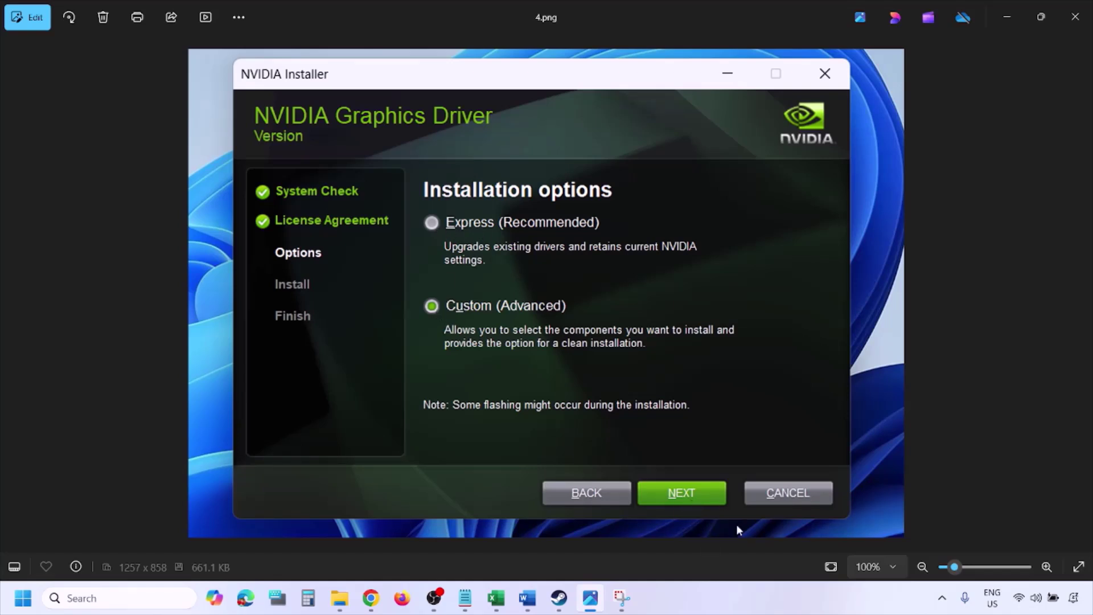
key("Right")
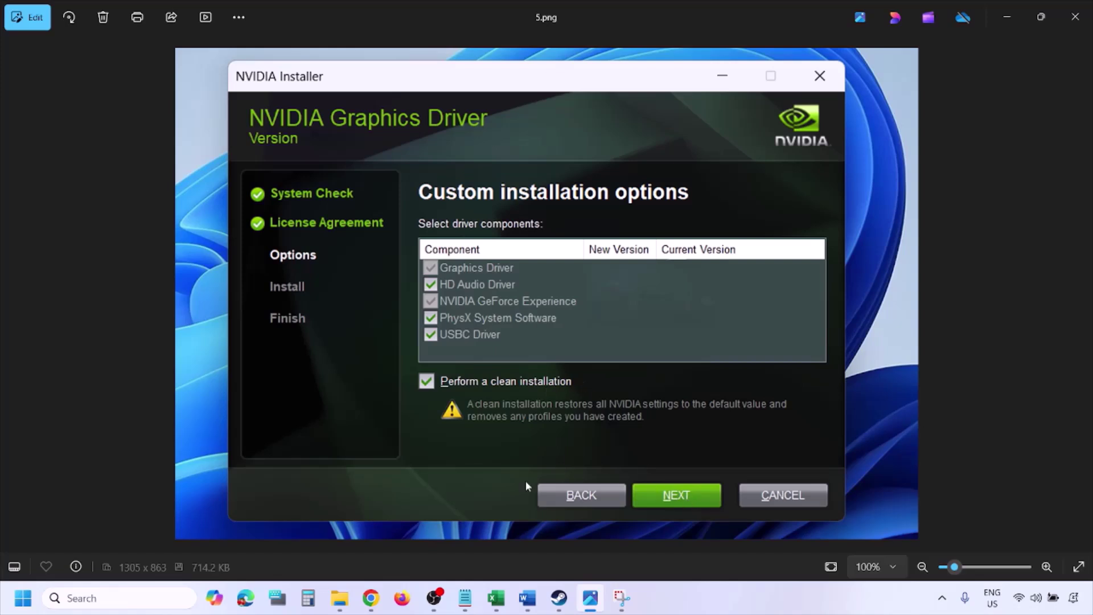
Bring up the computer's power options that include Restart
left_click(22, 598)
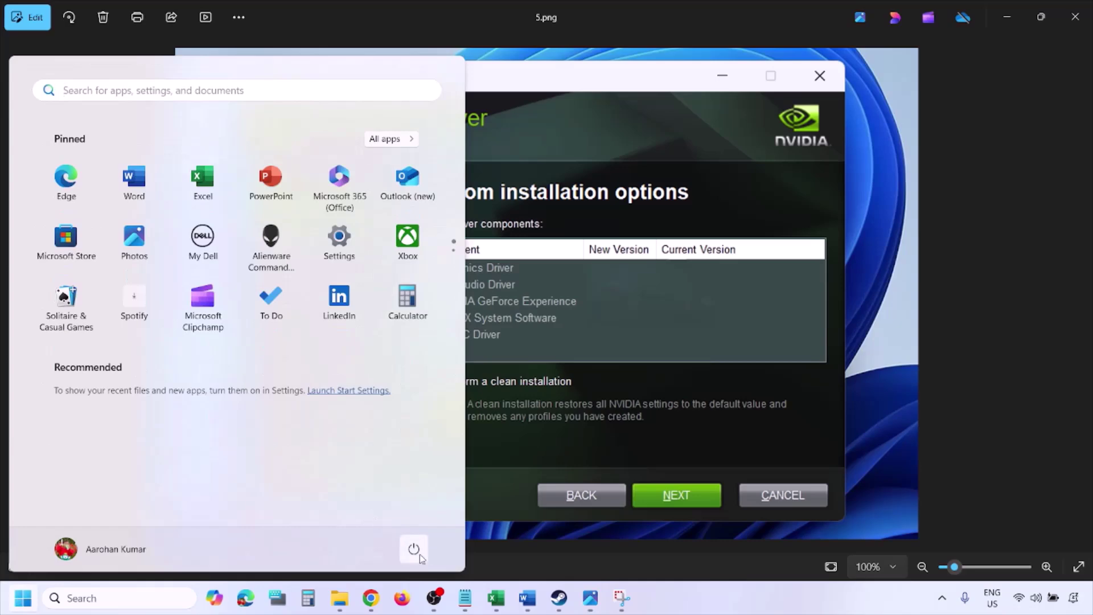
left_click(414, 549)
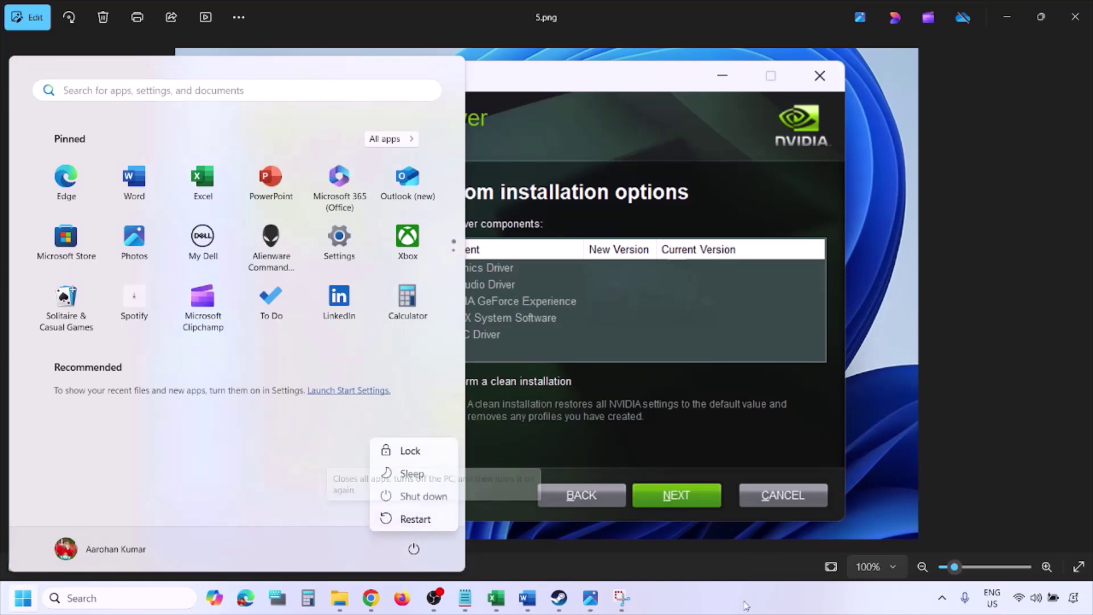
left_click(431, 518)
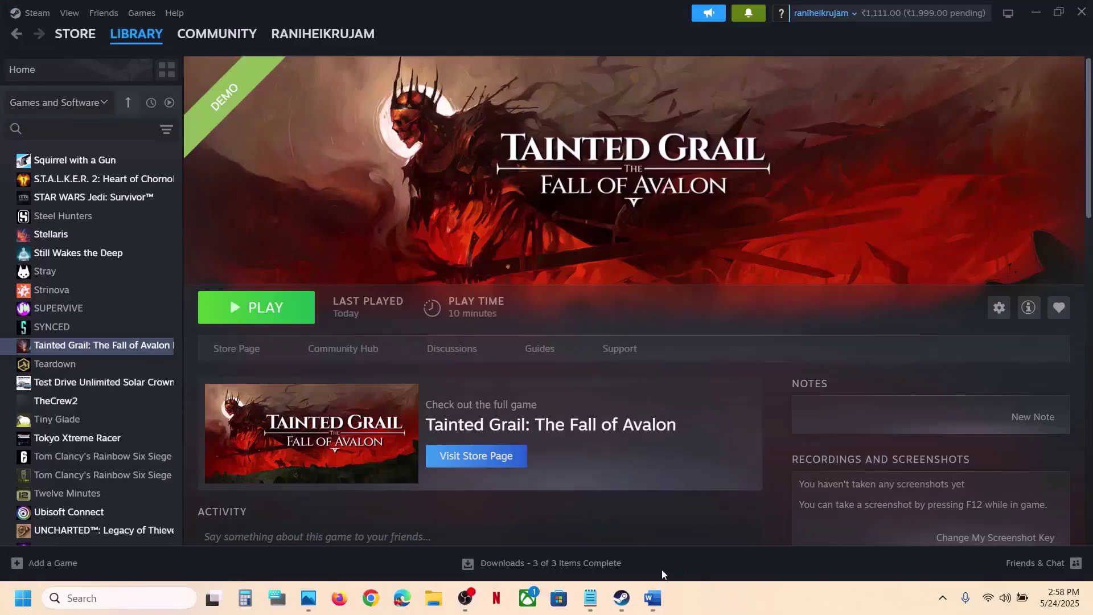
Switch to the Word document and highlight the AMD support link under Step 7
left_click(654, 602)
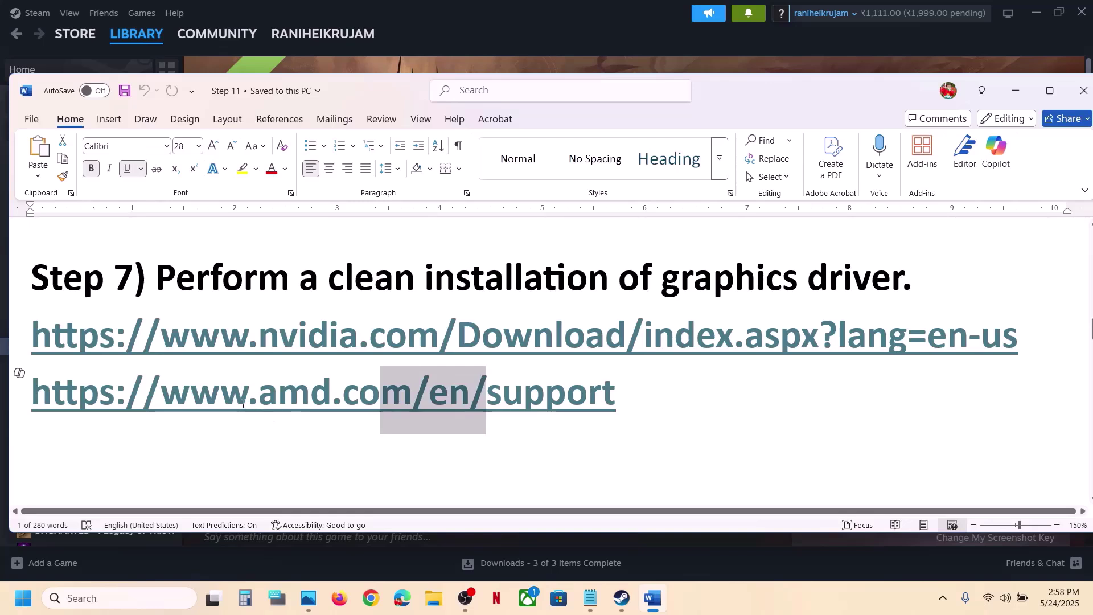
left_click_drag(243, 405, 621, 393)
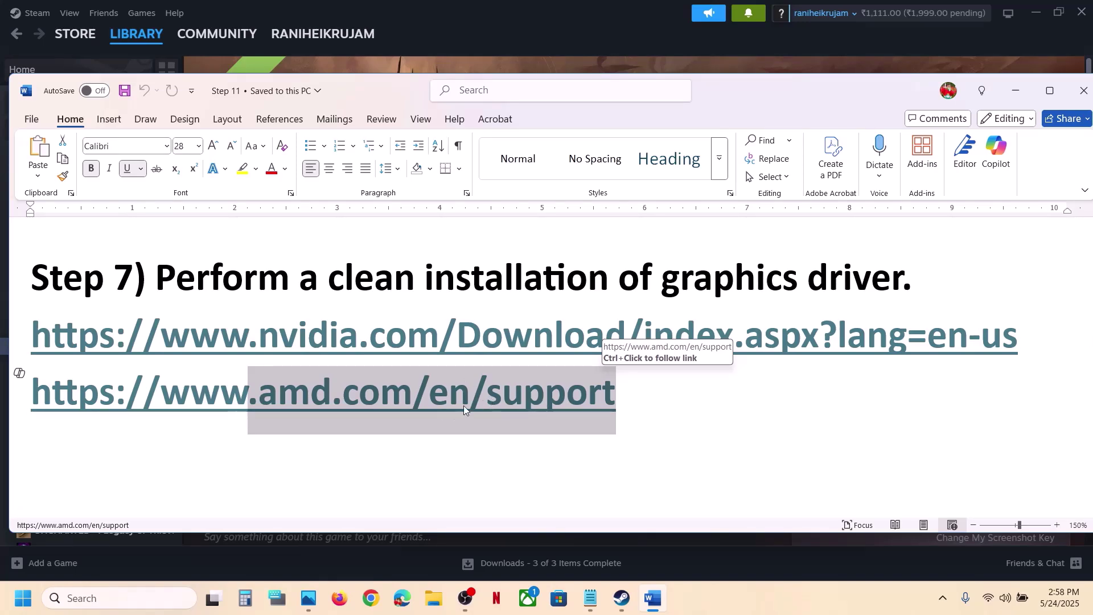
Copy the word "graphics" from Step 8 in the document and use it in Windows search to open Graphics settings
scroll(446, 342, "down", 3)
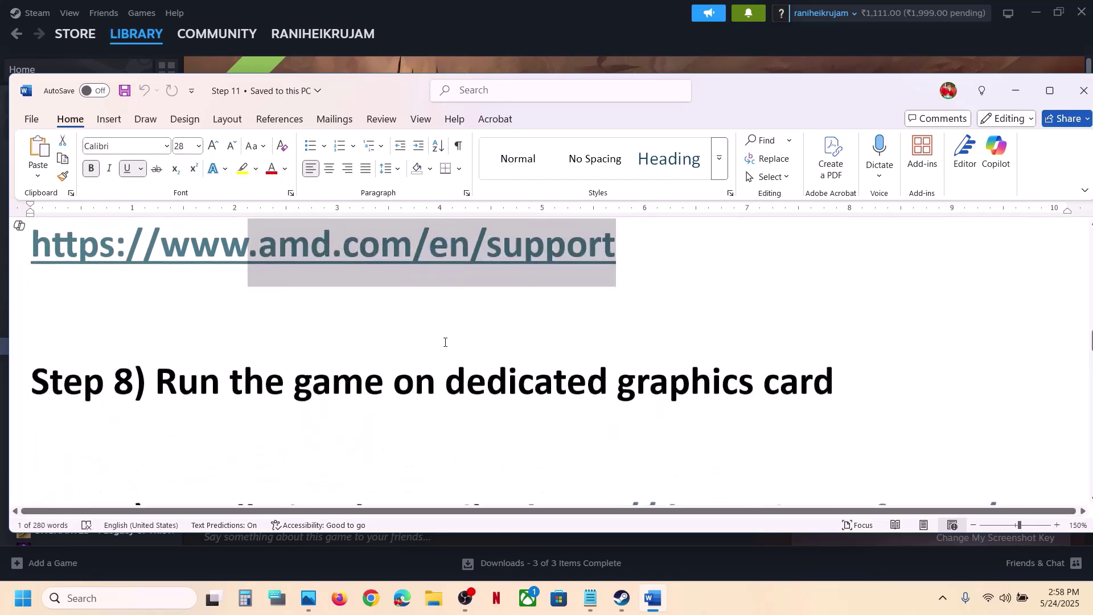
double_click(674, 384)
key("ctrl+c")
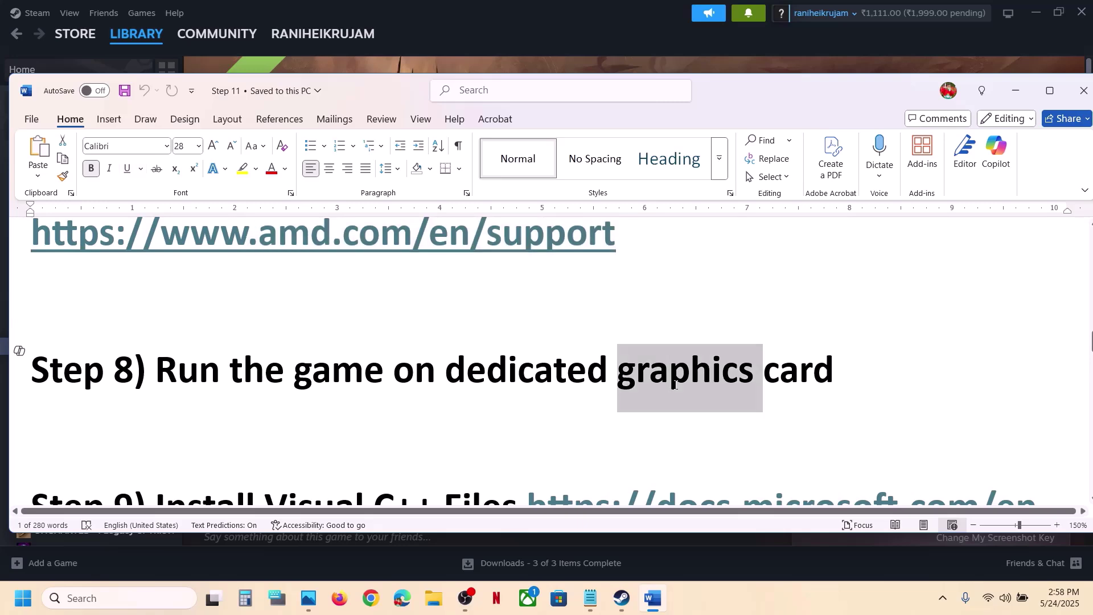
left_click(135, 597)
key("ctrl+v")
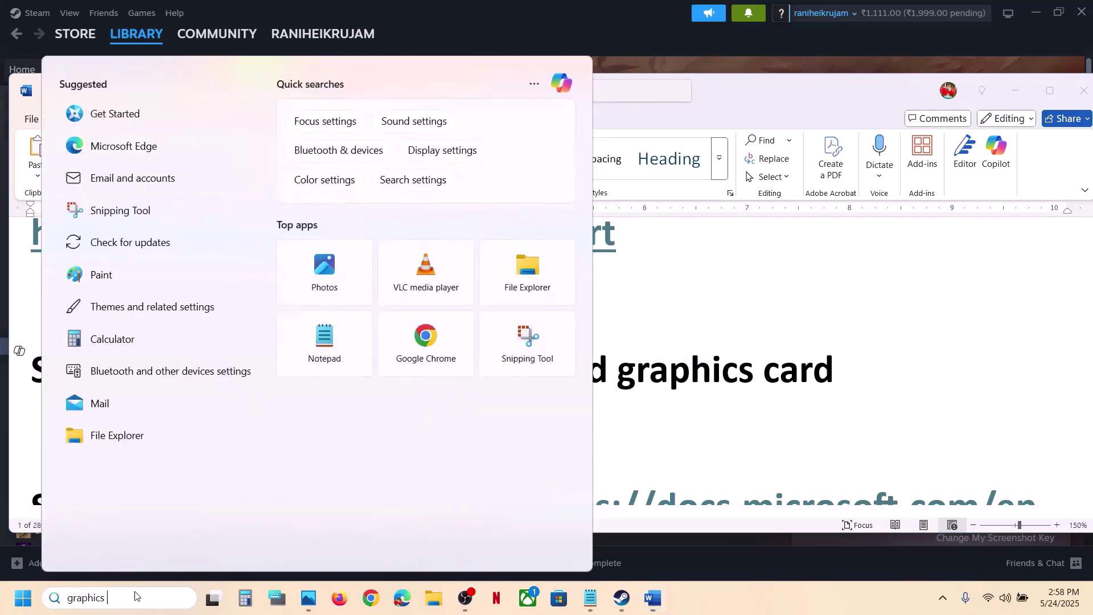
left_click(193, 160)
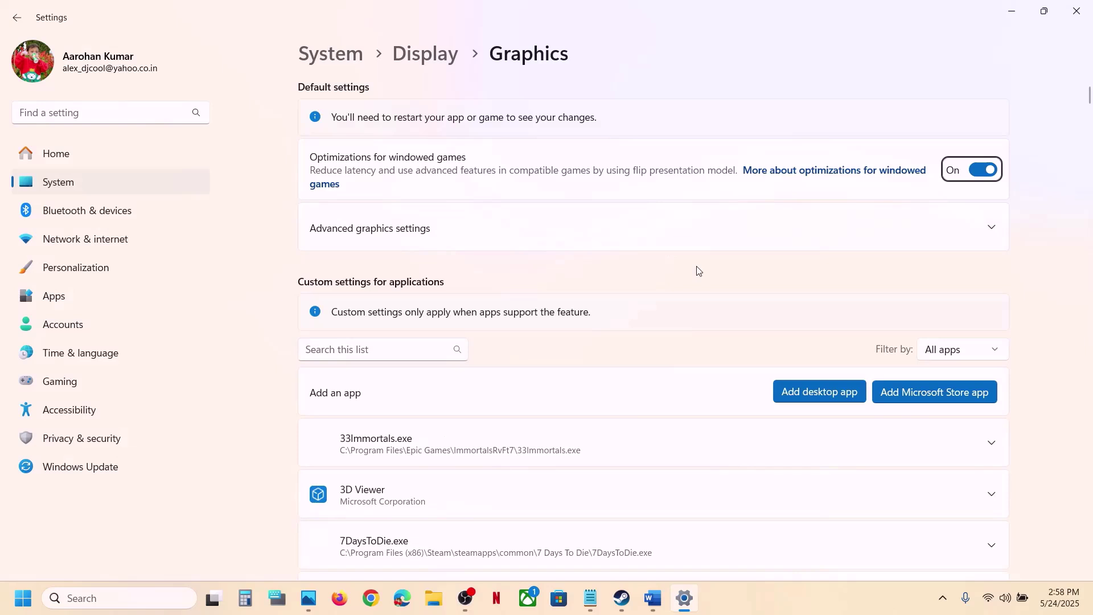
Add the Fall of Avalon desktop app from steamapps\common\Tainted Grail The Fall of Avalon Demo to the custom graphics settings
left_click(813, 392)
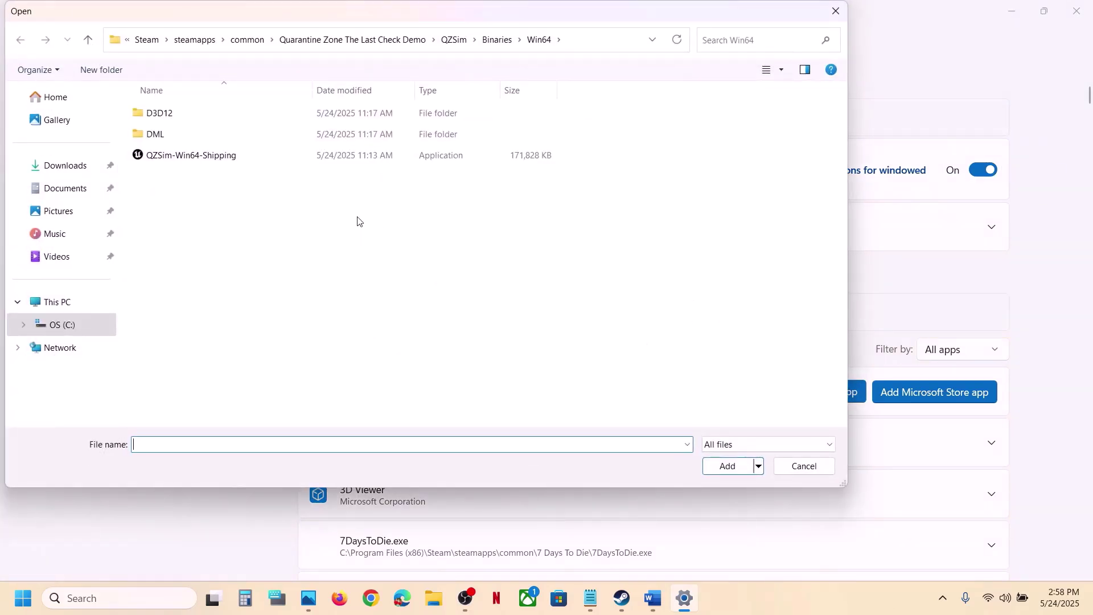
left_click(247, 39)
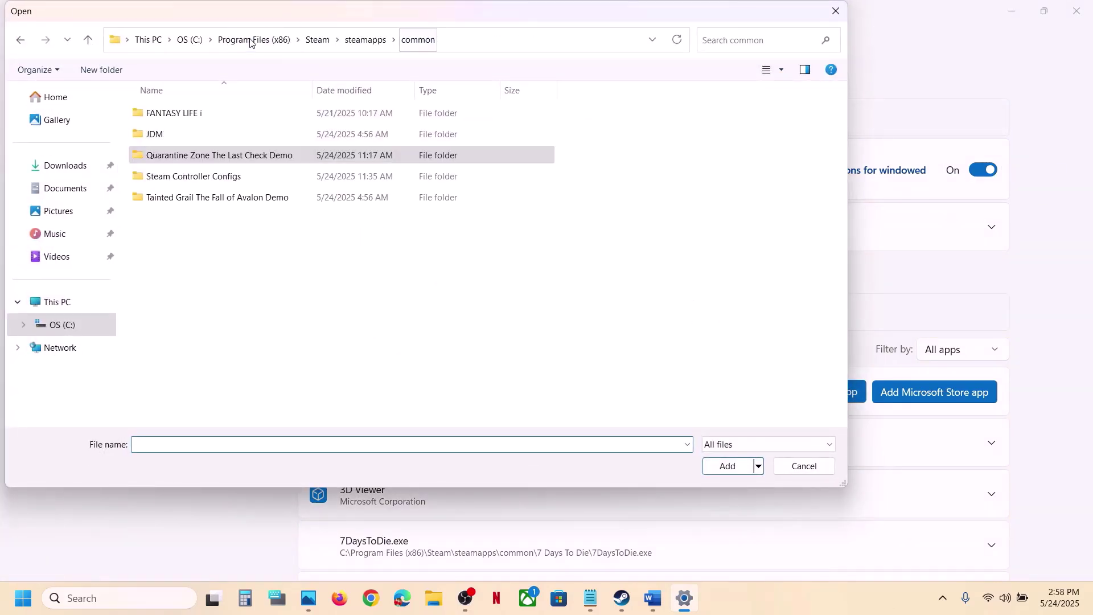
double_click(193, 196)
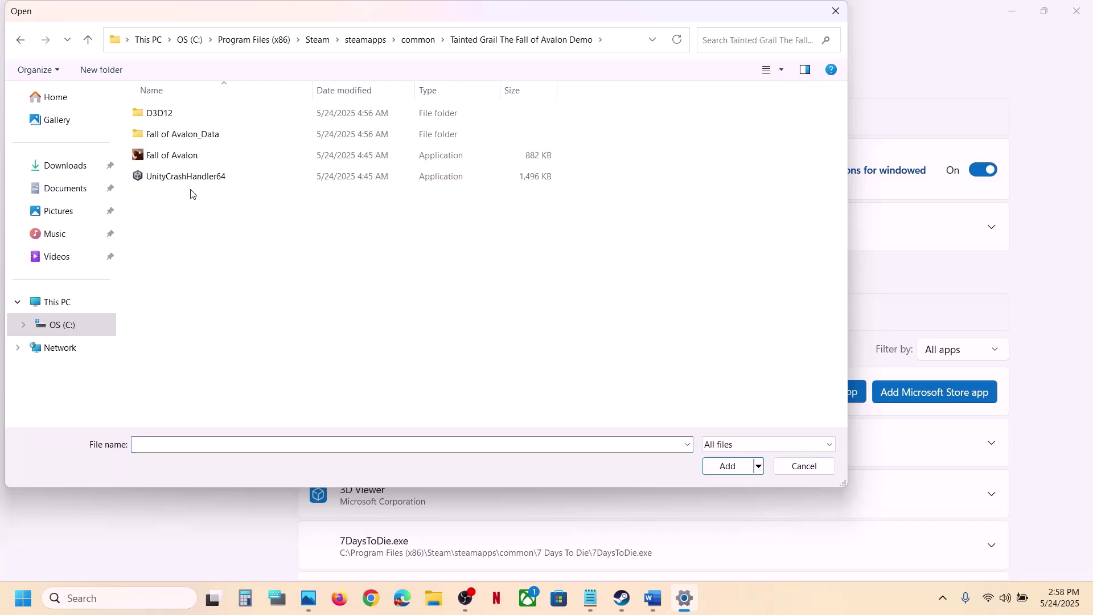
left_click(189, 162)
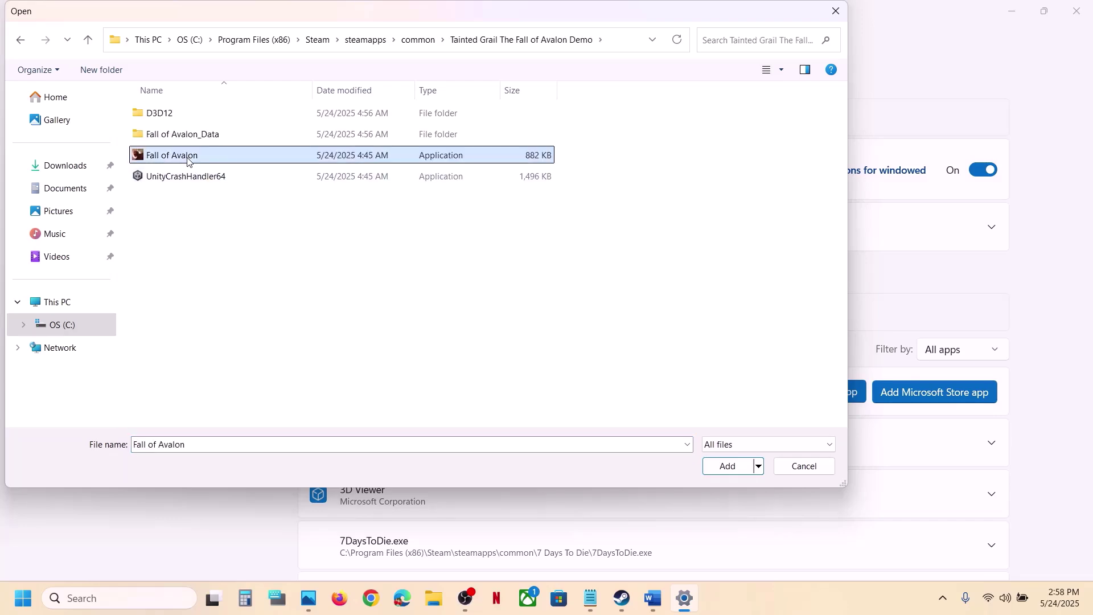
left_click(715, 466)
Set Fall of Avalon's GPU preference to High Performance (NVIDIA GeForce RTX 3050 Laptop GPU), and close Settings
scroll(491, 473, "down", 10)
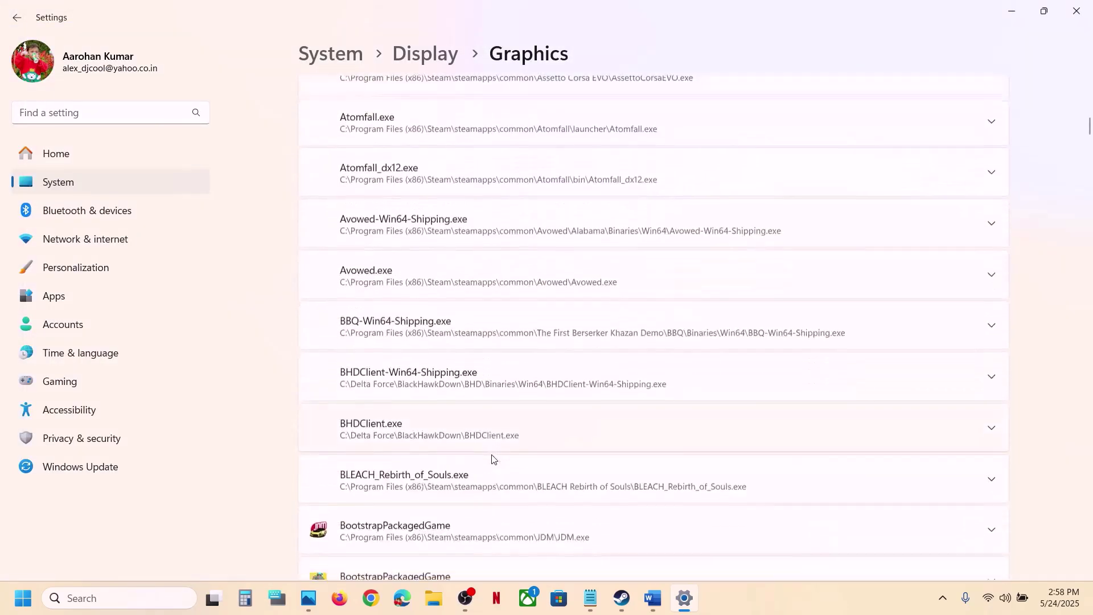
scroll(493, 459, "down", 8)
scroll(492, 459, "up", 2)
scroll(493, 459, "down", 2)
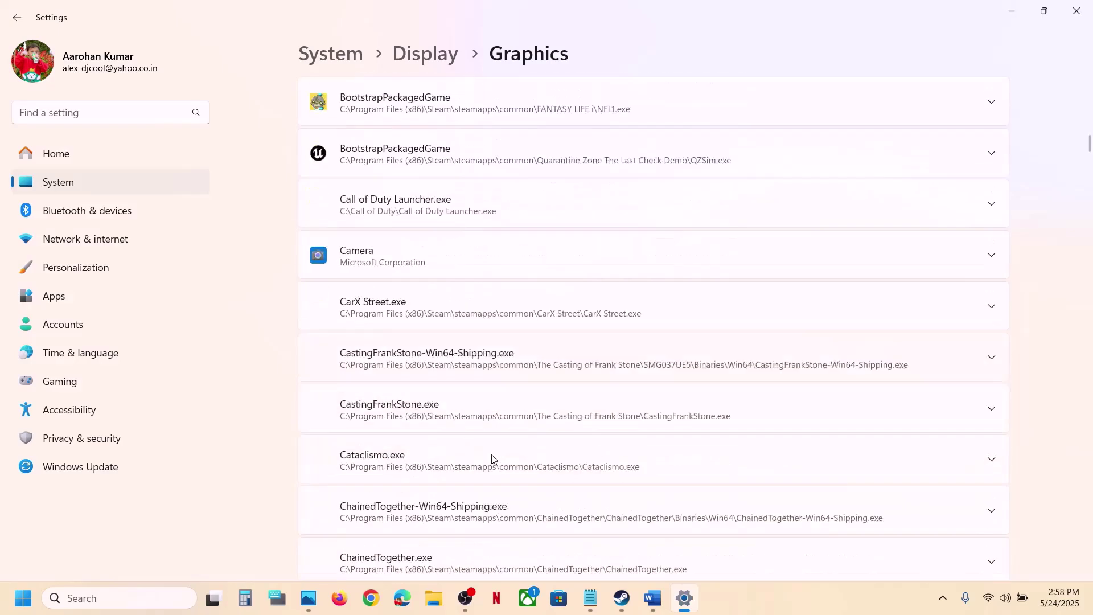
scroll(492, 459, "down", 12)
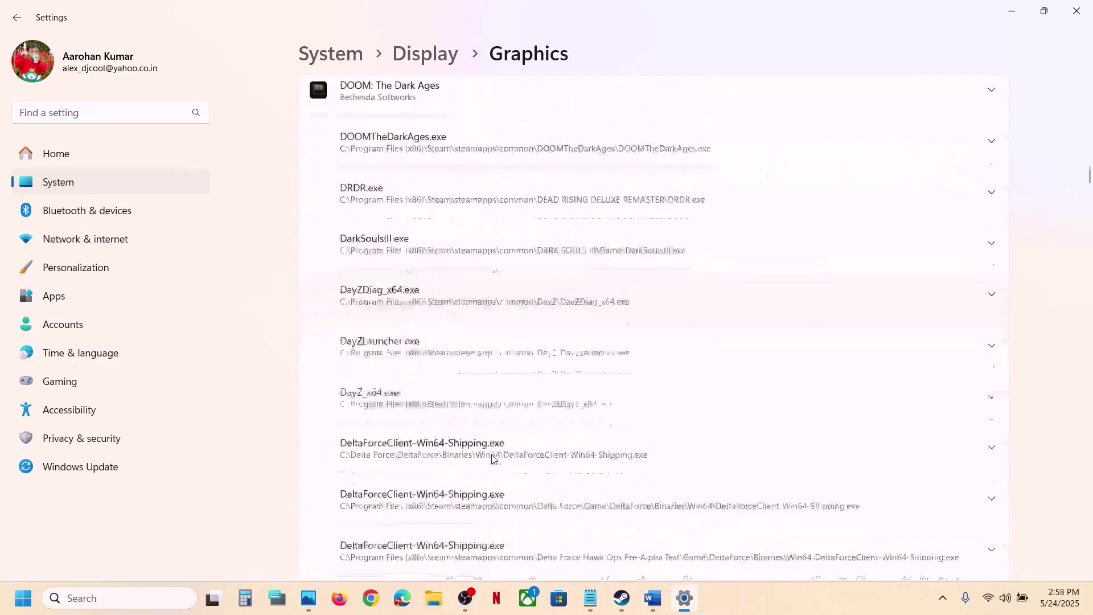
scroll(493, 459, "down", 15)
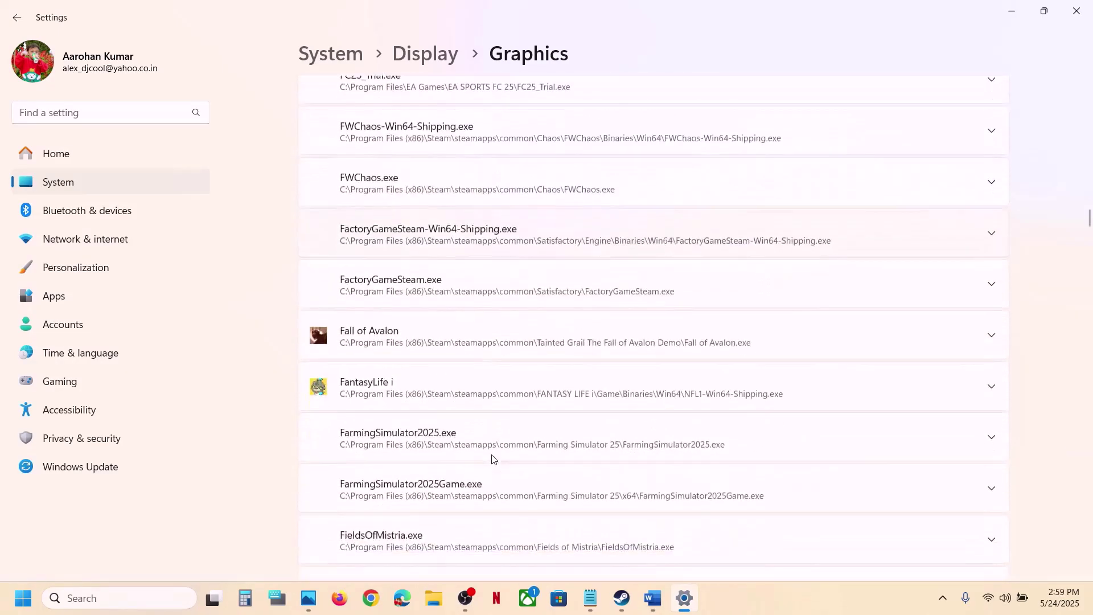
scroll(493, 459, "down", 1)
left_click(413, 303)
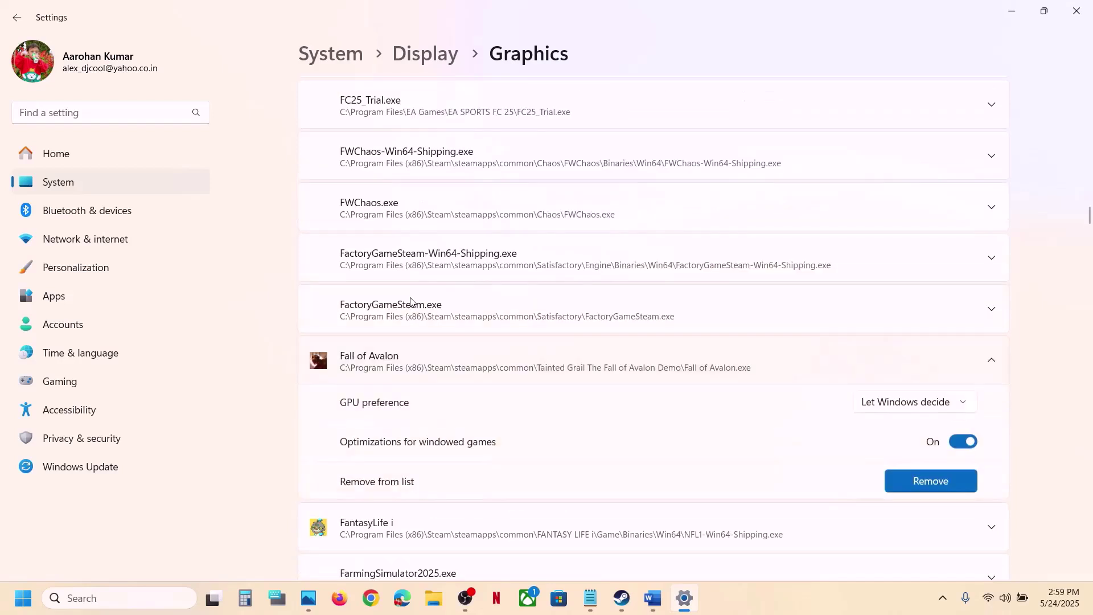
left_click(886, 404)
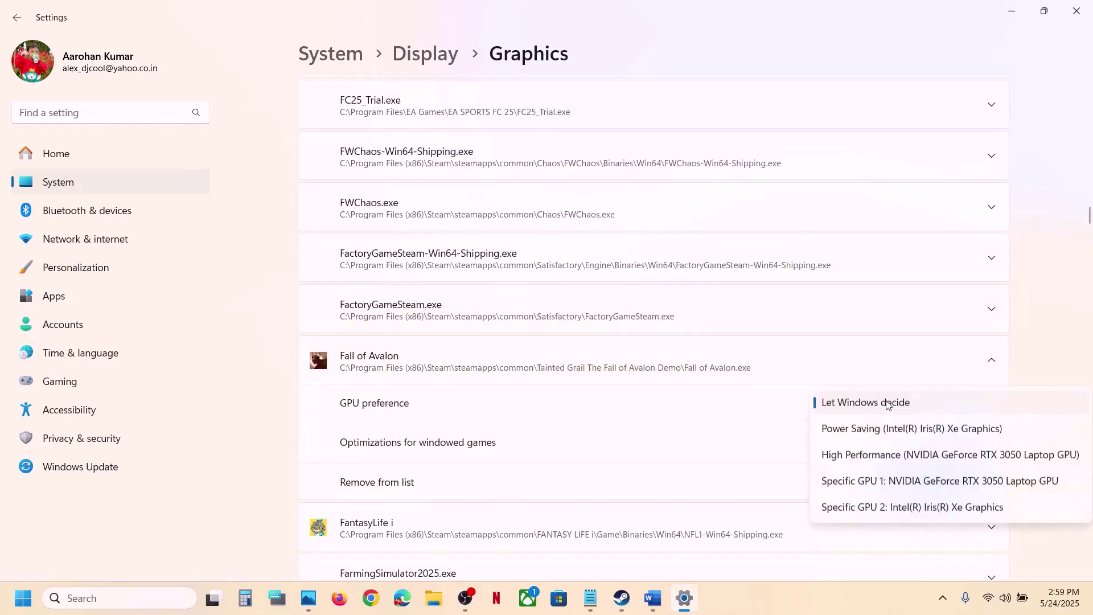
left_click(890, 454)
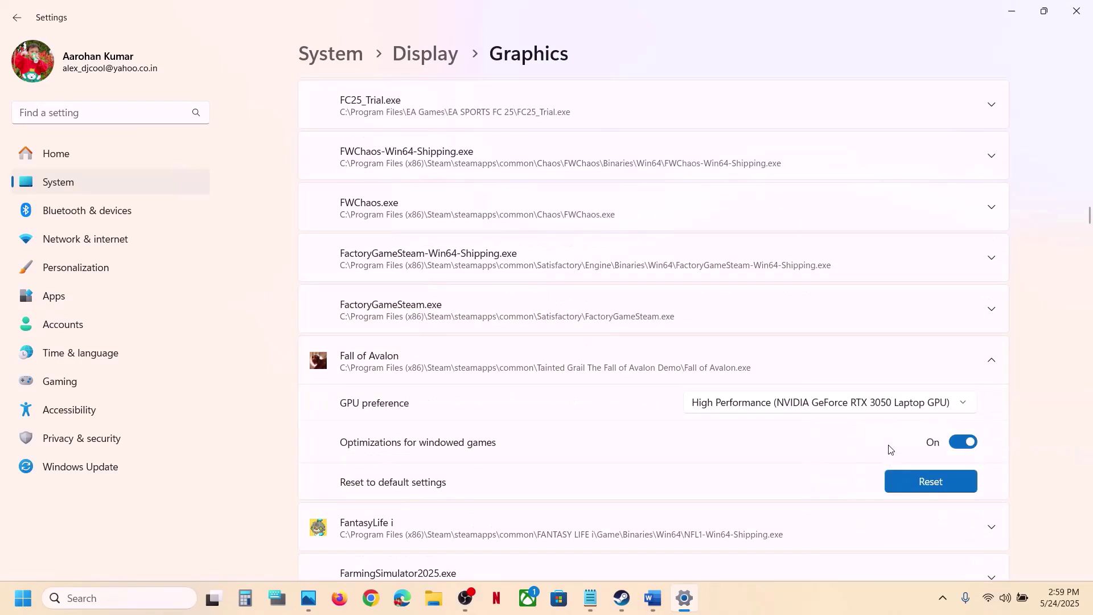
left_click(1077, 10)
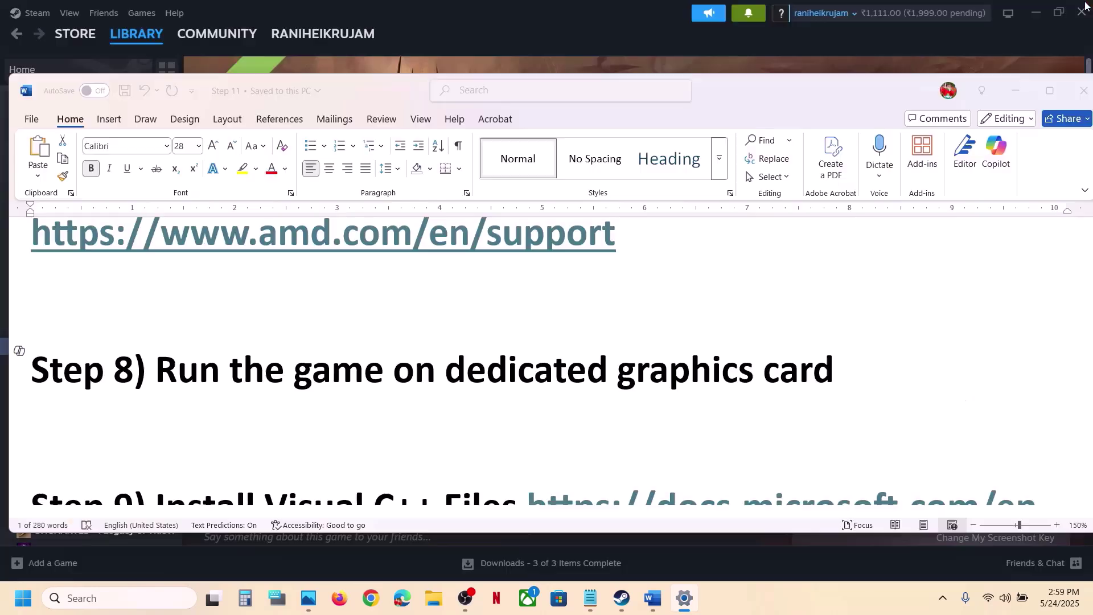
Copy the Visual C++ download link from Step 9 in the Word document and open it in Chrome
scroll(721, 227, "down", 1)
scroll(721, 227, "down", 2)
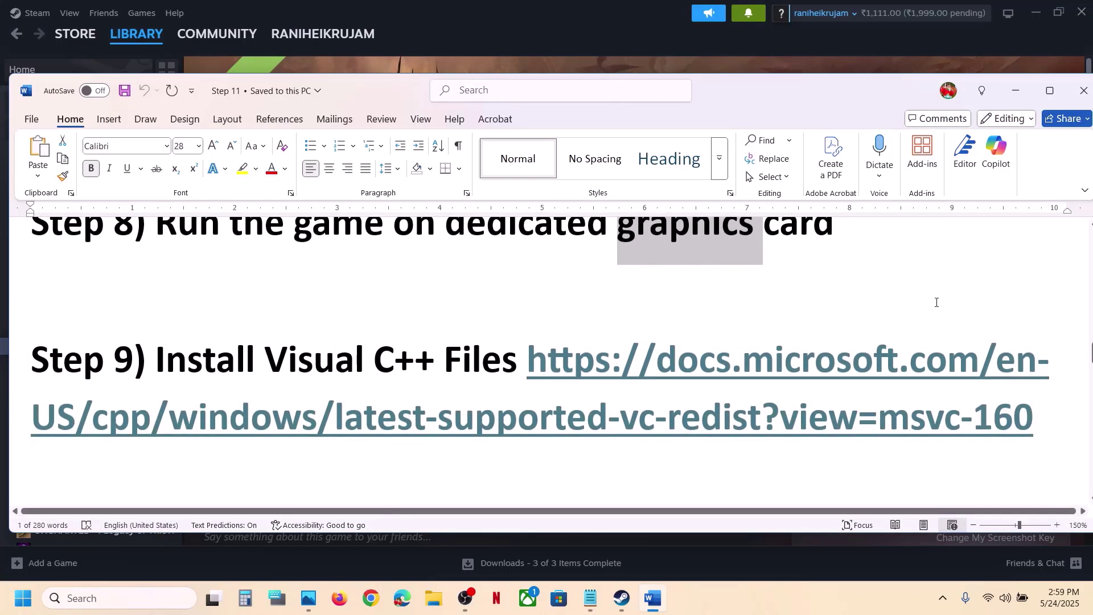
left_click_drag(1034, 414, 517, 373)
key("ctrl+c")
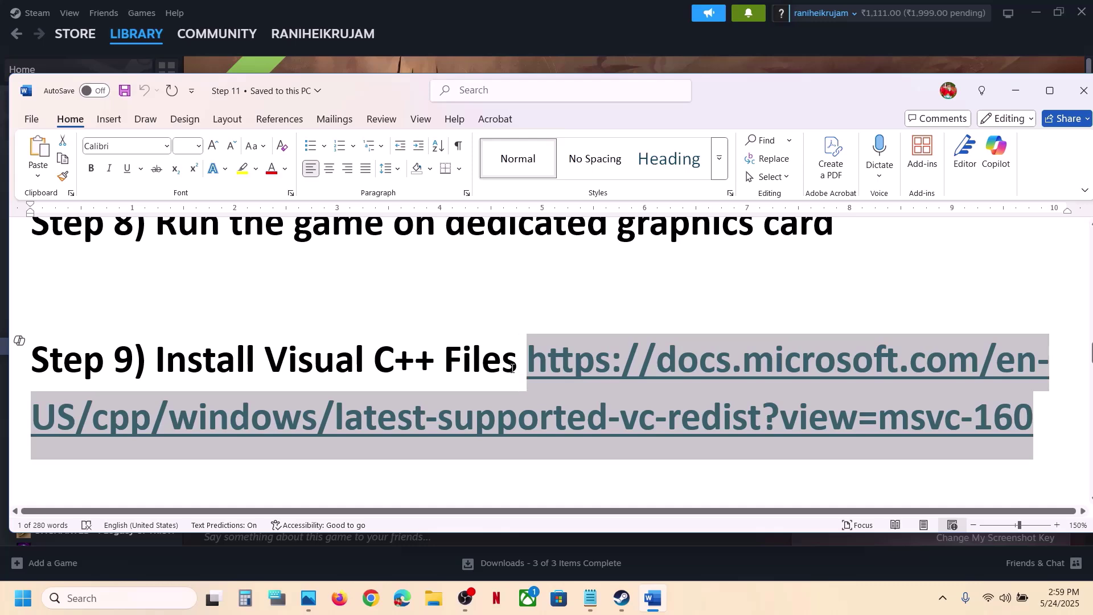
left_click(372, 598)
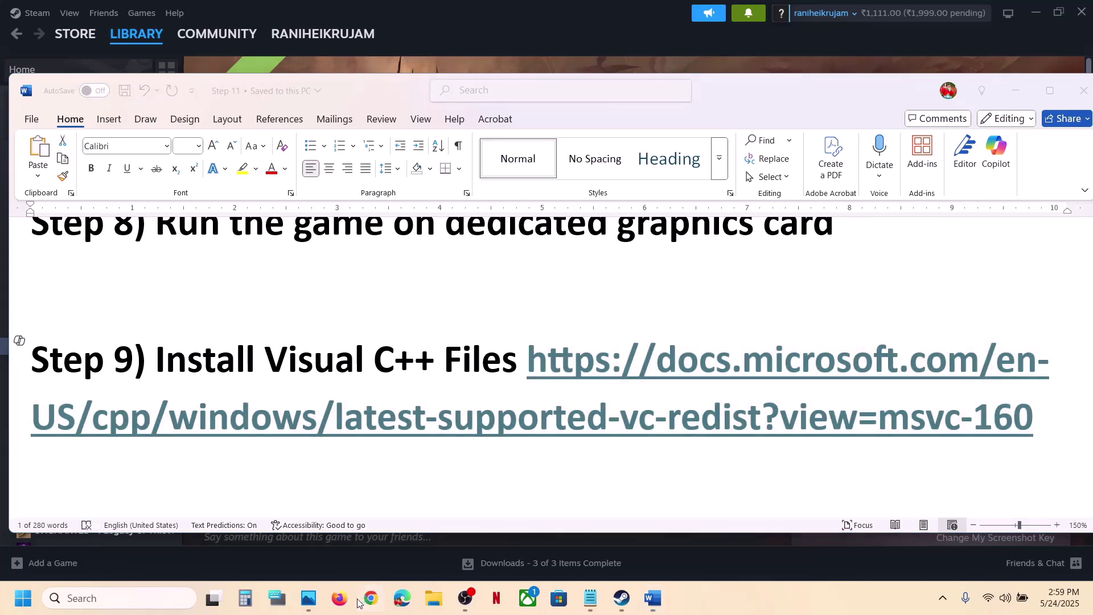
key("ctrl+v")
key("Return")
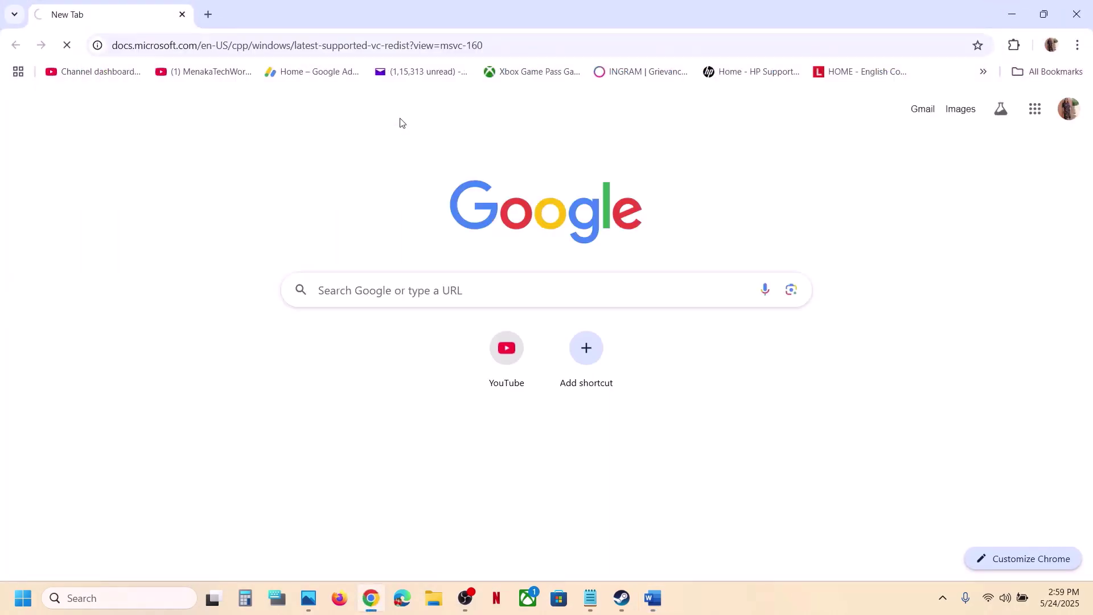
Download the x86 and x64 Visual C++ Redistributable installers from the Microsoft page, and check the recent downloads
scroll(486, 165, "down", 8)
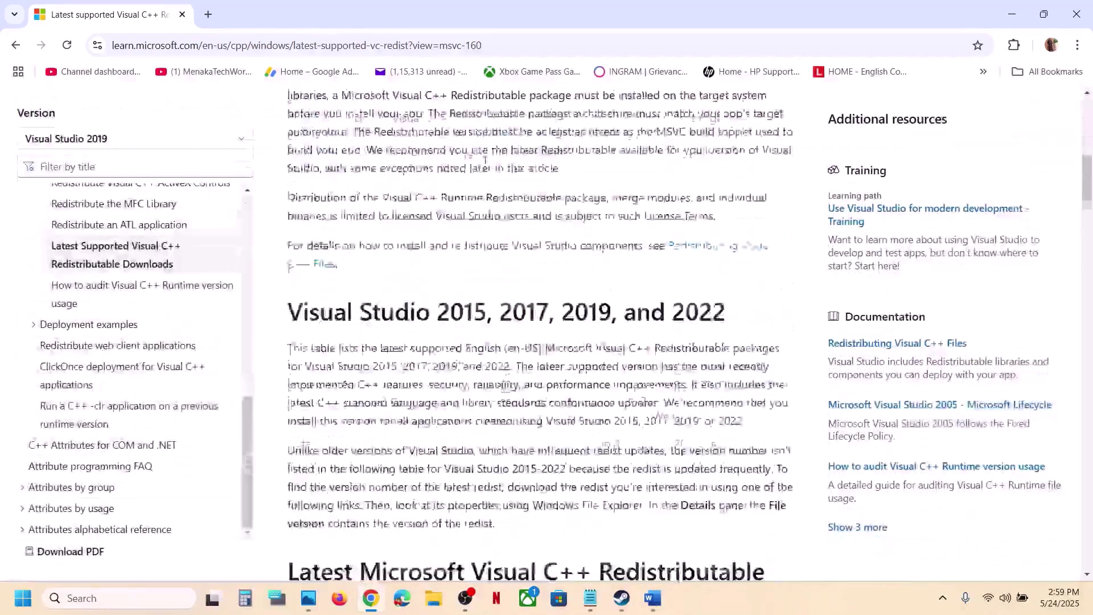
scroll(505, 295, "down", 8)
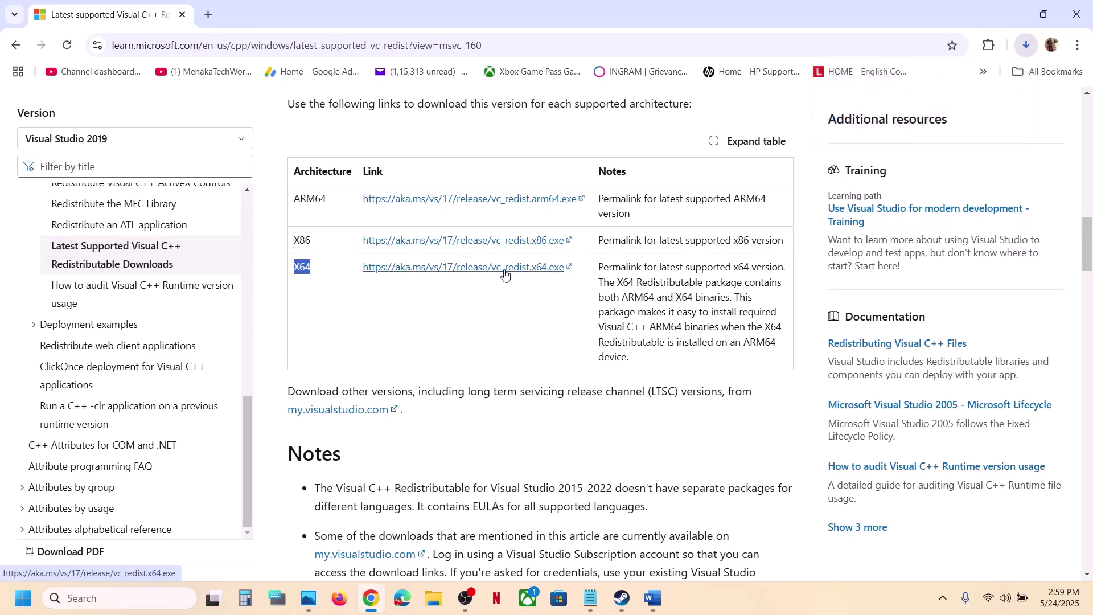
left_click(1027, 45)
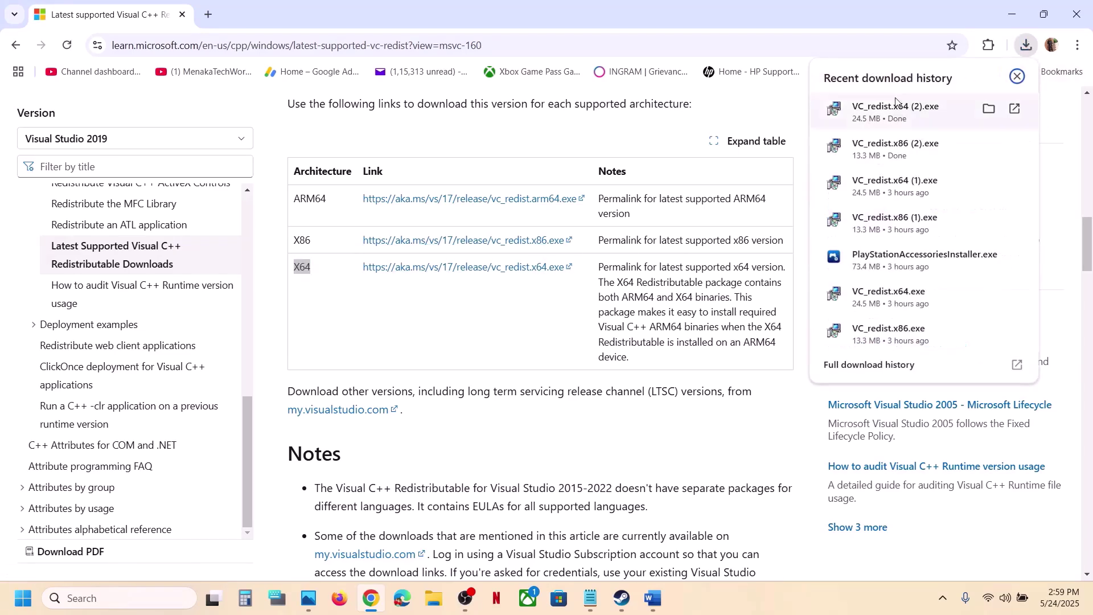
left_click(506, 318)
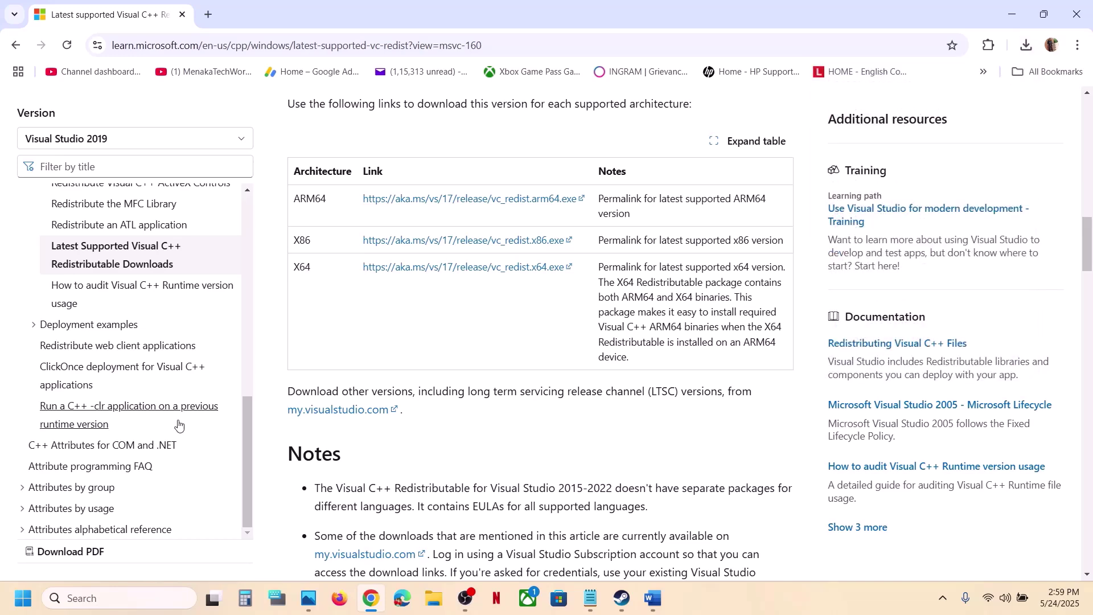
Bring up the Windows power options to locate Restart, and dismiss them without restarting
left_click(32, 607)
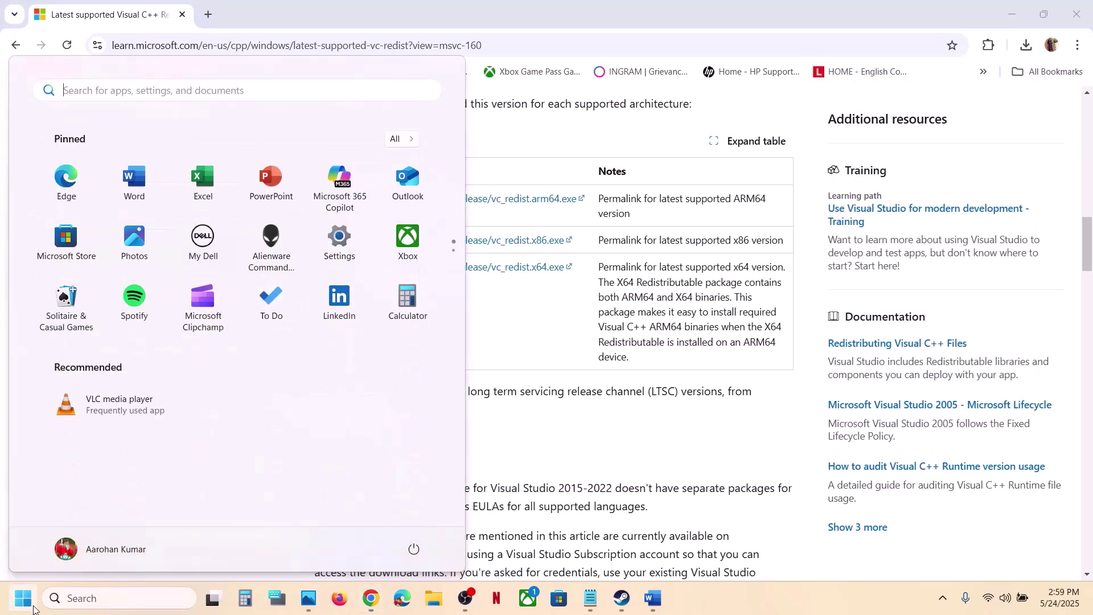
left_click(413, 550)
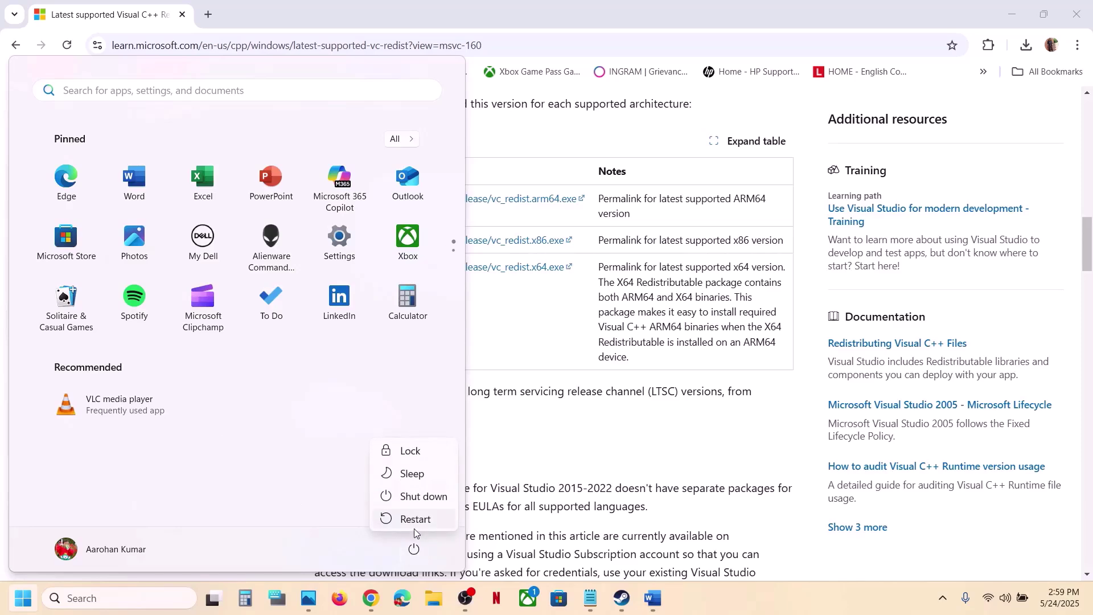
left_click(573, 327)
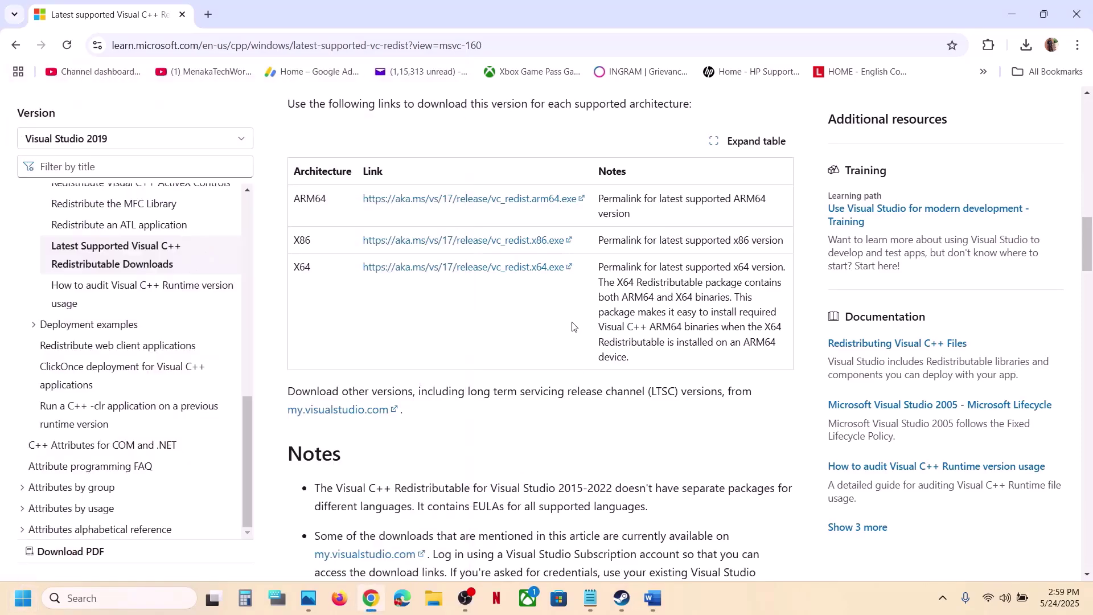
Switch to Steam and back to the Word document, and read Step 10 on updating Windows
left_click(622, 595)
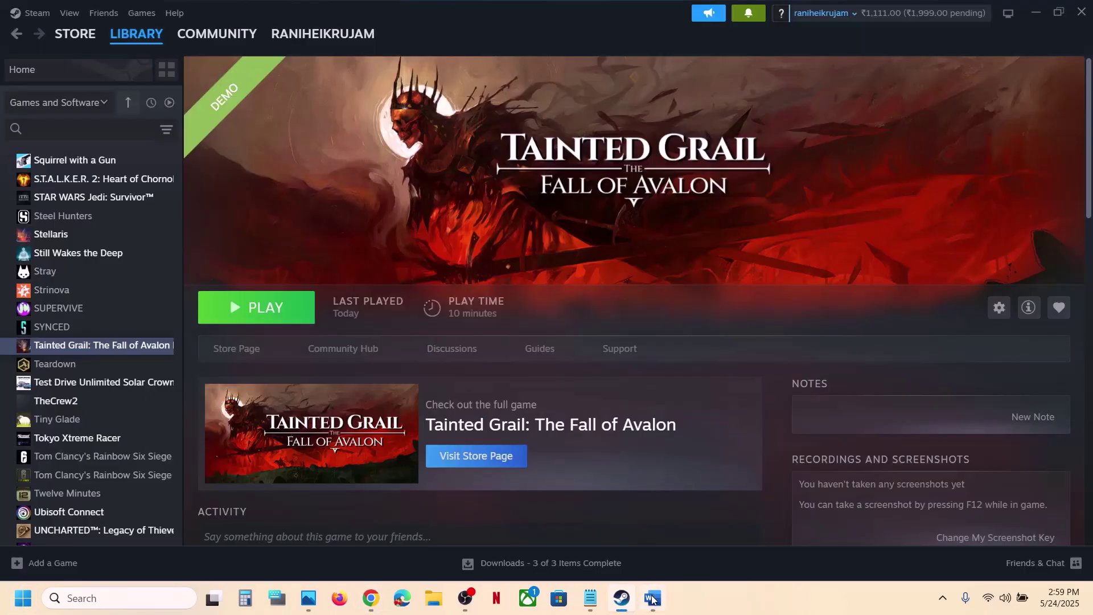
left_click(652, 598)
scroll(488, 420, "down", 3)
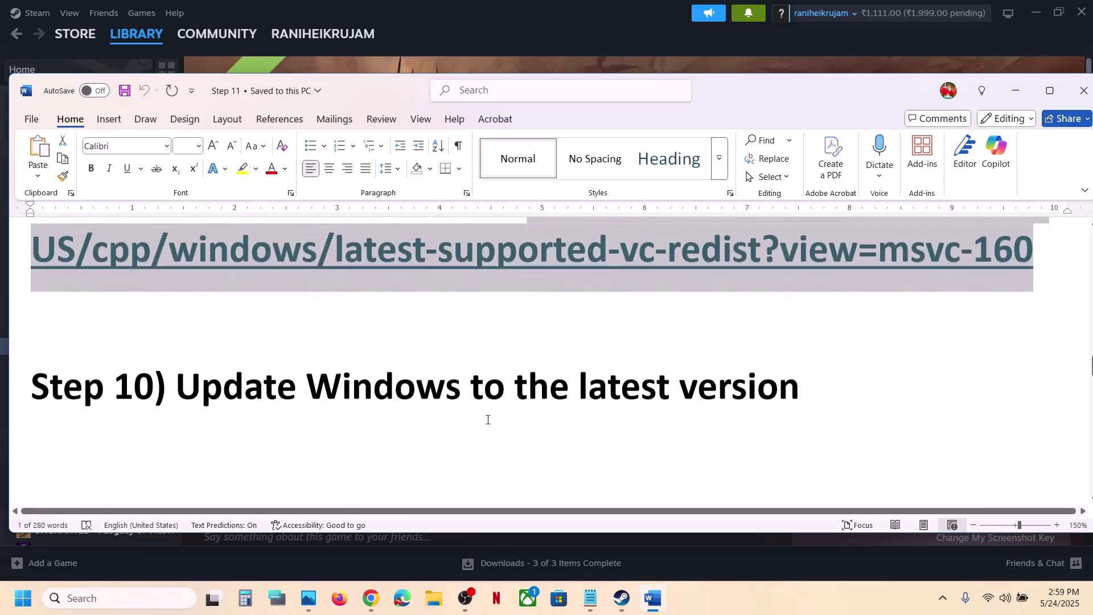
Open Windows Update in the Settings app and check for updates
left_click(471, 32)
key("super+i")
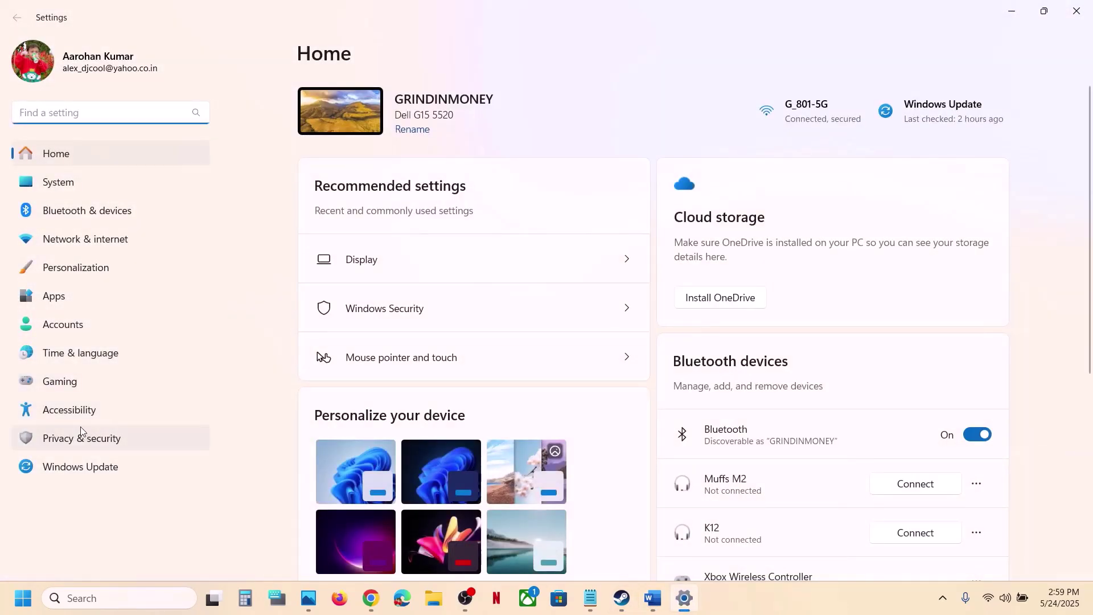
left_click(85, 466)
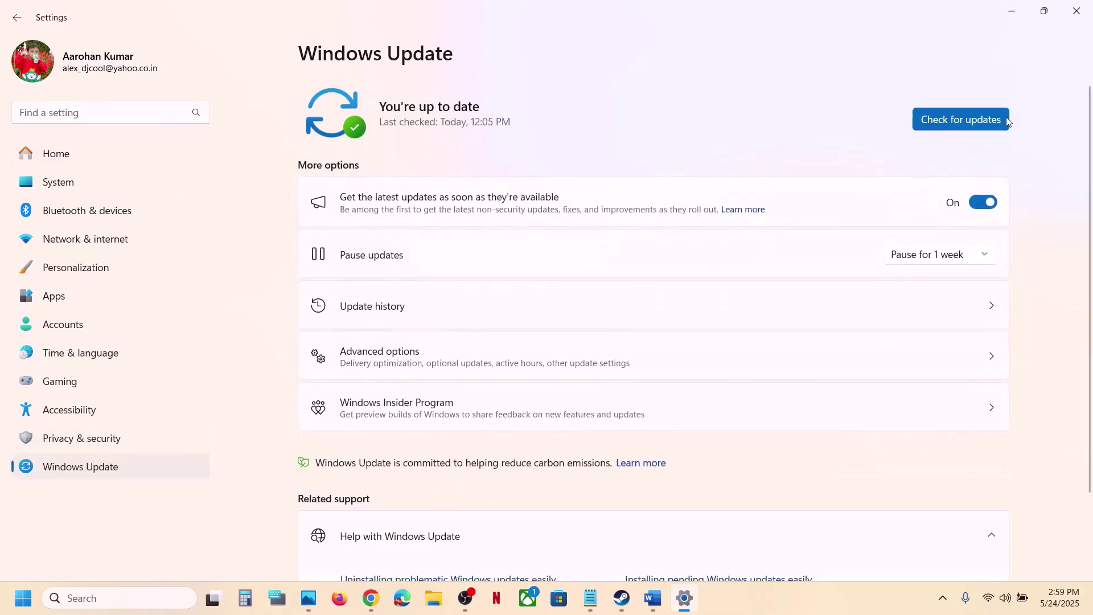
left_click(915, 120)
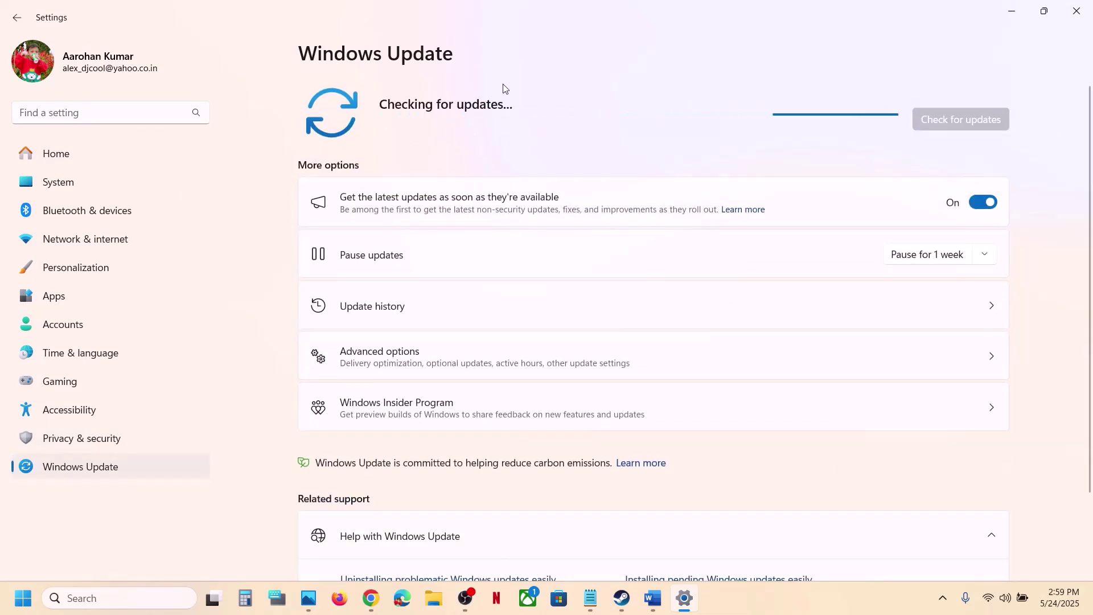
Show the Restart choice in the Windows power options, and switch to Steam without restarting
left_click(24, 597)
left_click(414, 548)
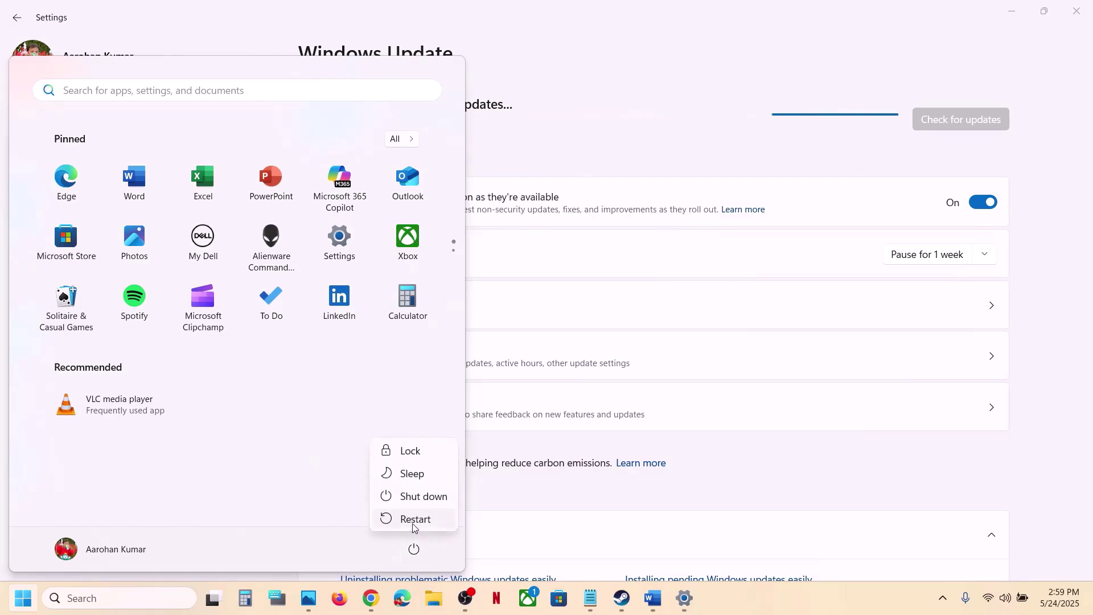
left_click(631, 595)
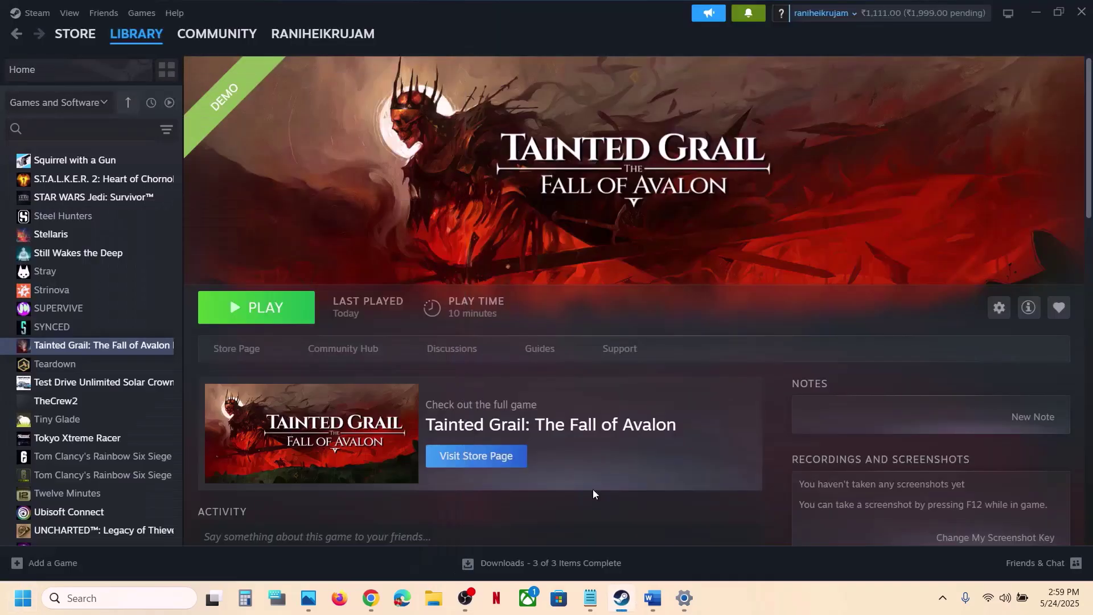
Read Step 11 in the maximized Word document, highlighting "disconnect multiple" and "Steam overlay"
left_click(654, 598)
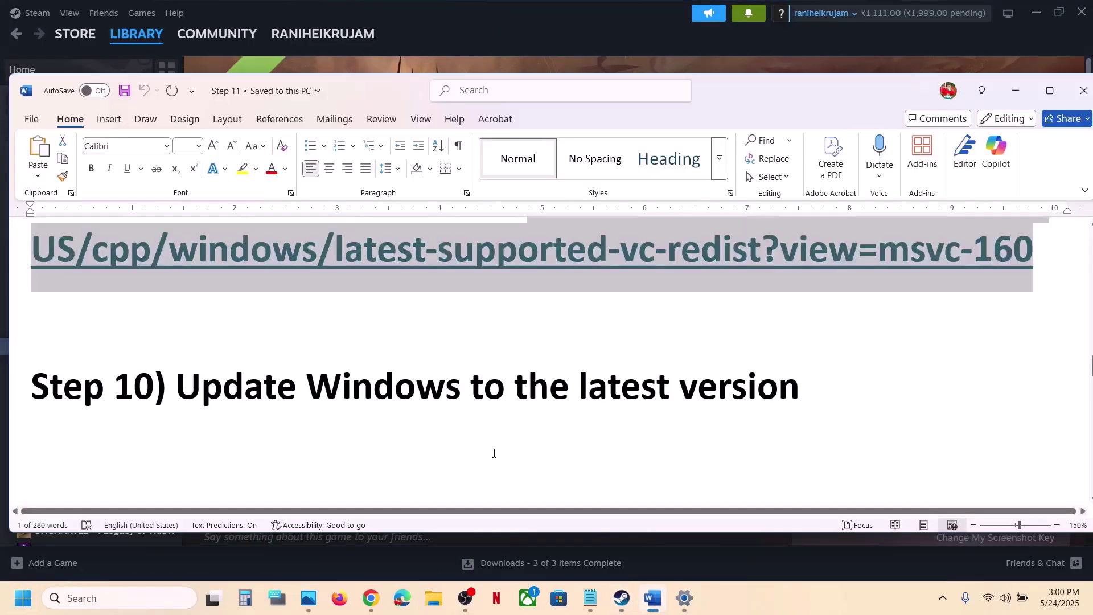
scroll(494, 453, "down", 5)
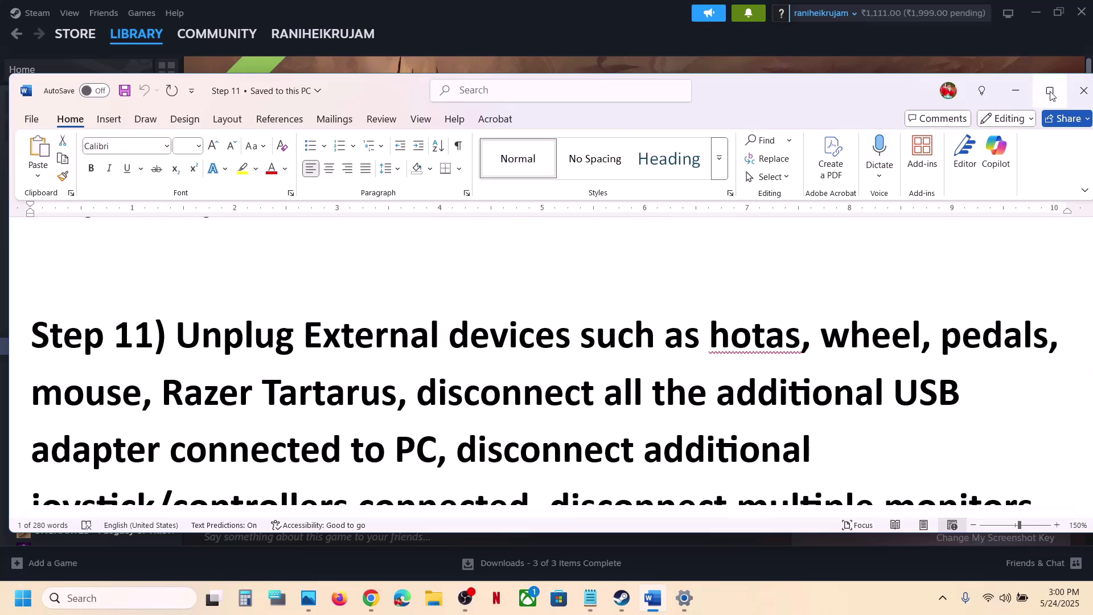
left_click(1051, 93)
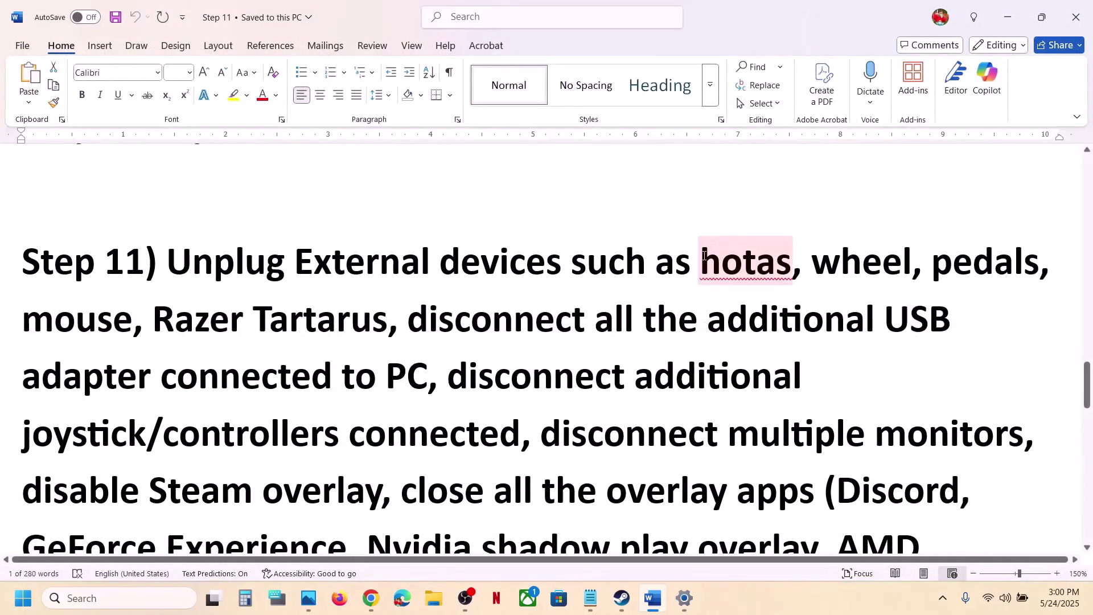
left_click_drag(704, 256, 866, 438)
scroll(237, 348, "down", 3)
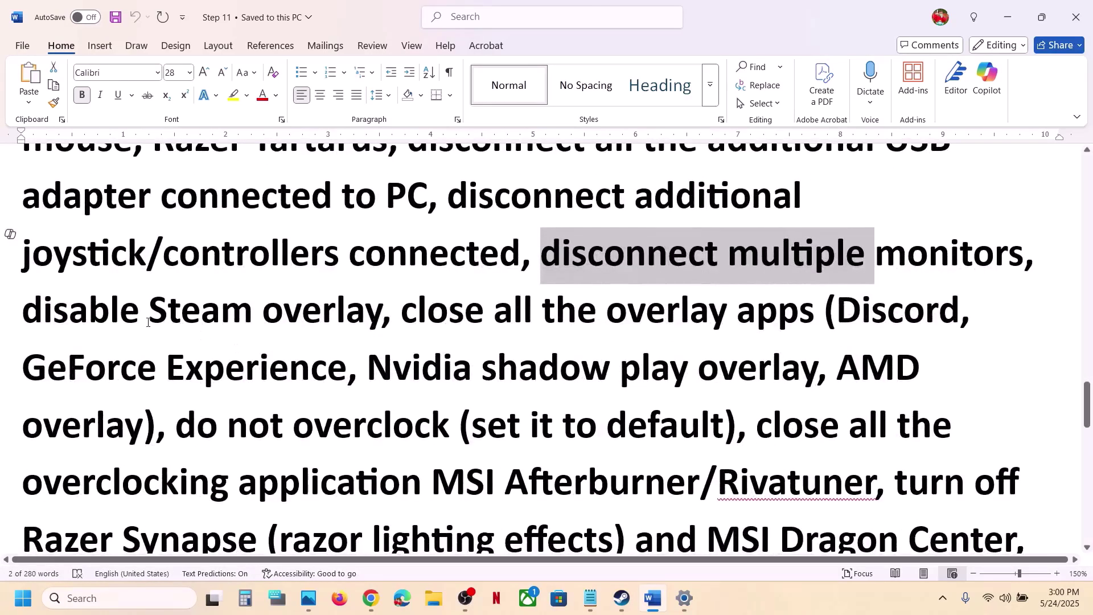
left_click_drag(148, 323, 387, 320)
Open the Tainted Grail: The Fall of Avalon Demo properties in Steam, inspect the Steam Overlay setting, and close them
left_click(622, 598)
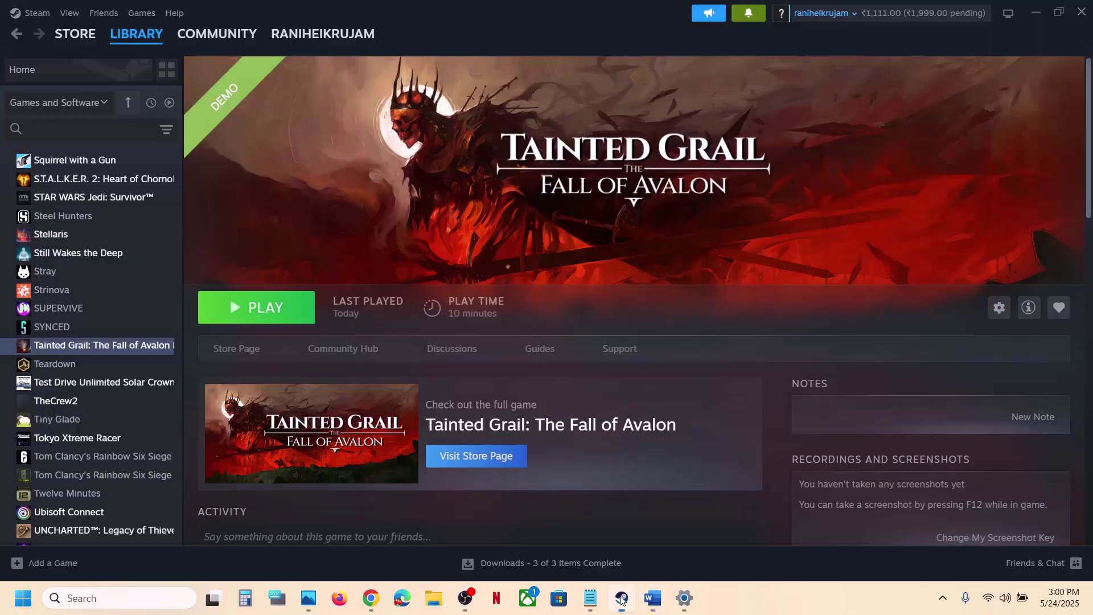
right_click(124, 344)
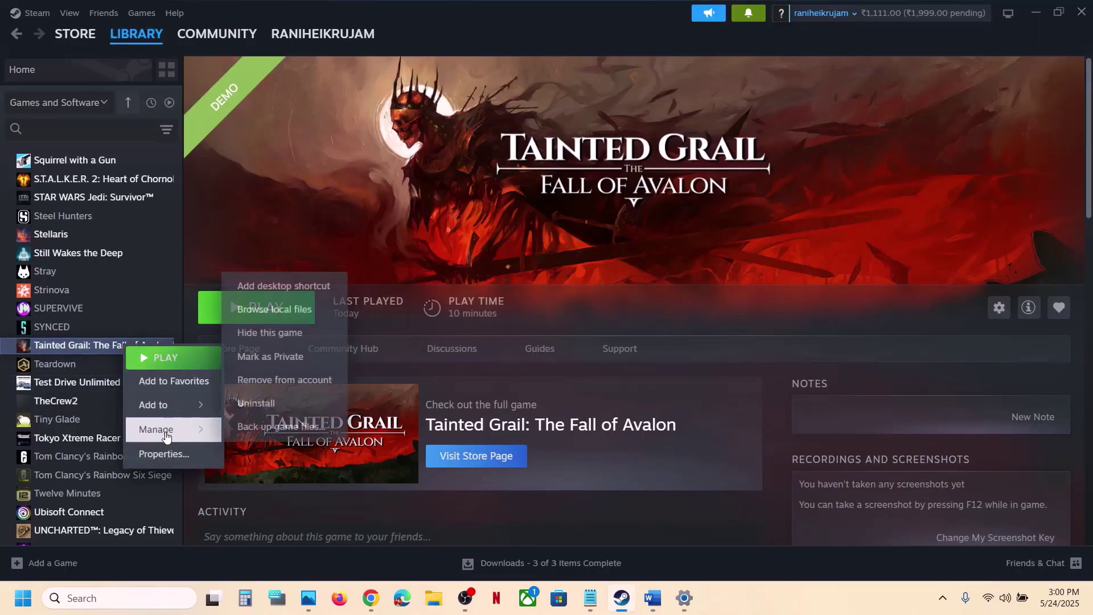
left_click(162, 454)
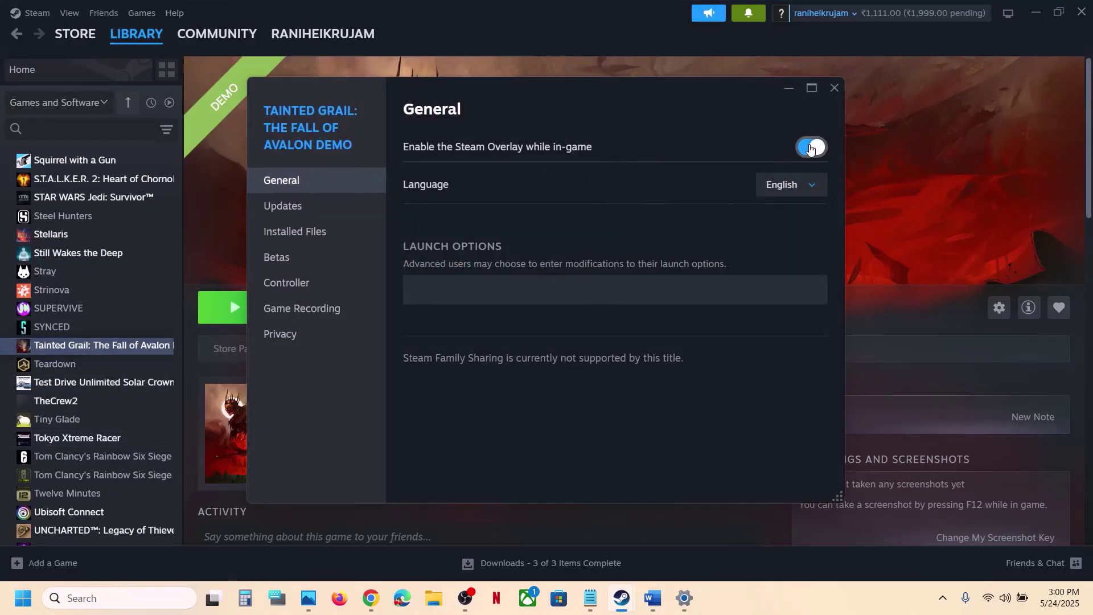
left_click(837, 90)
Return to the Word document and review the overlay apps listed in Step 11, highlighting "Discord"
left_click(652, 599)
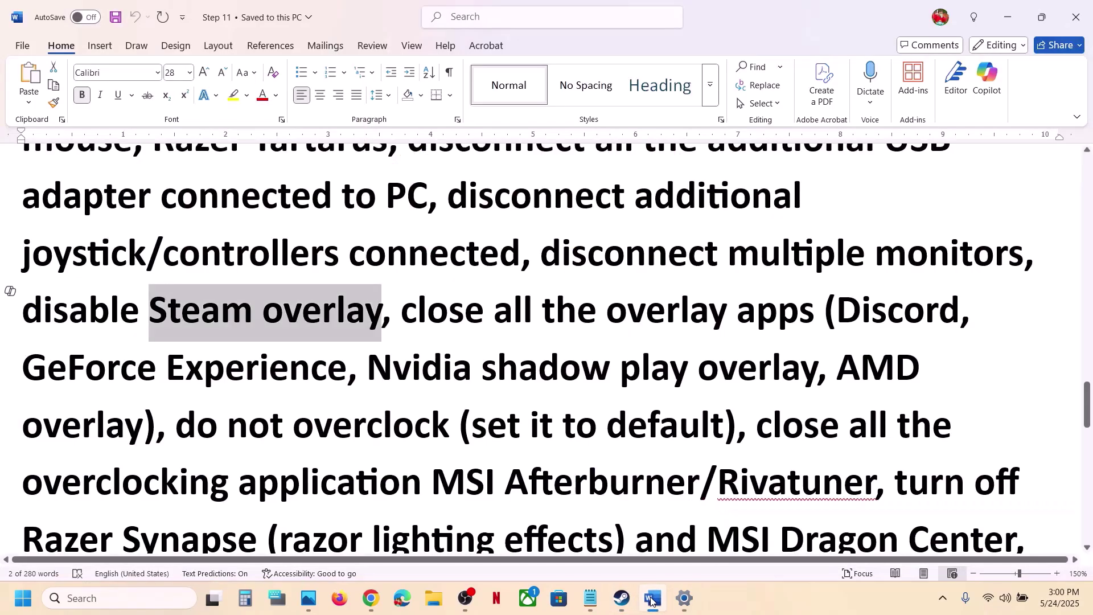
double_click(855, 315)
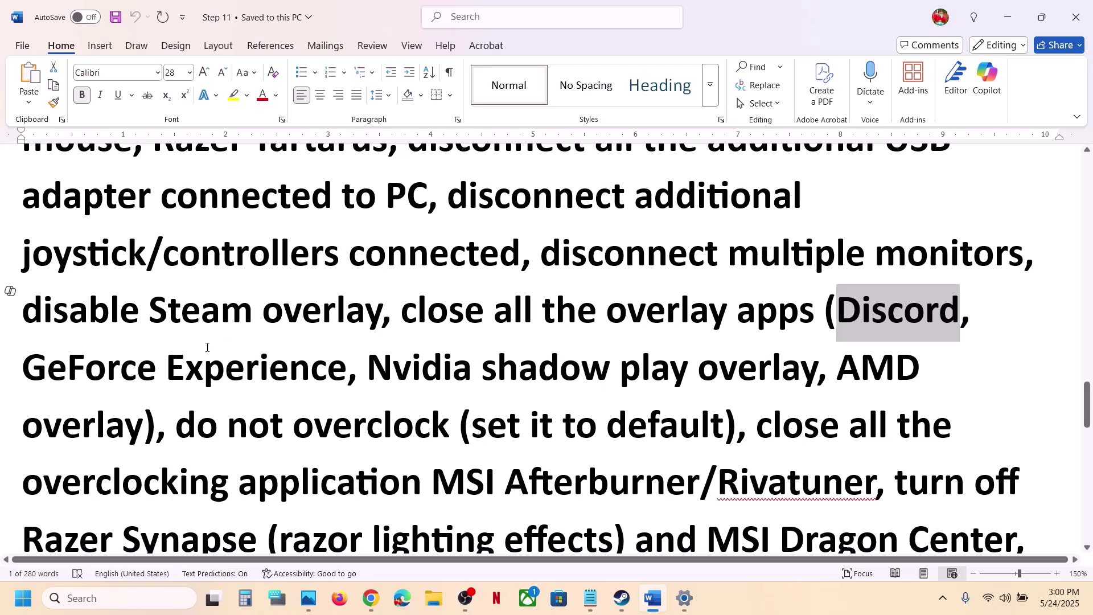
triple_click(145, 368)
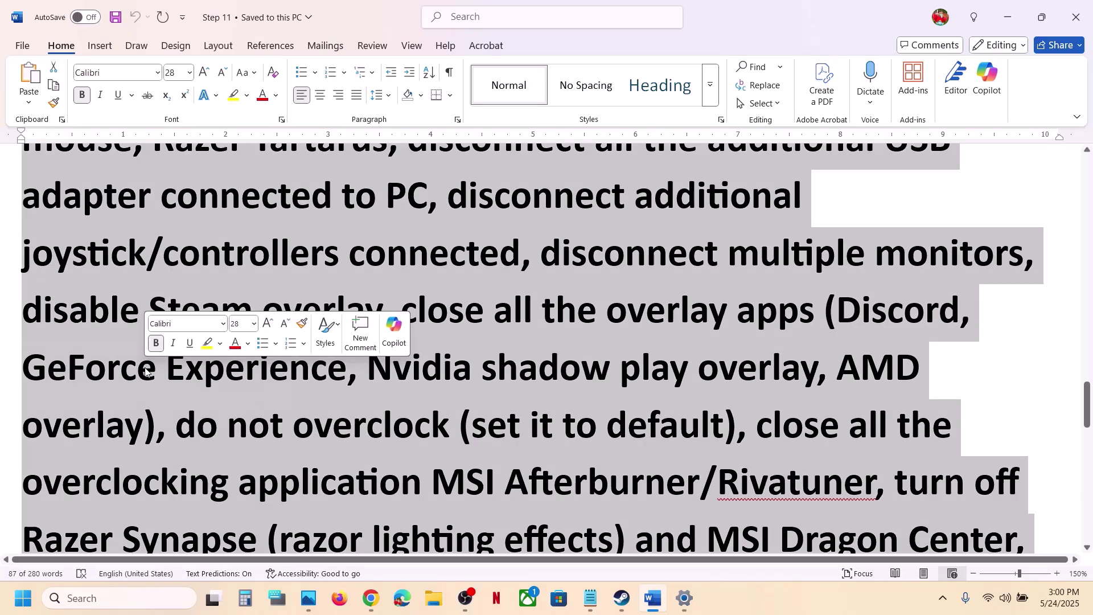
left_click(288, 373)
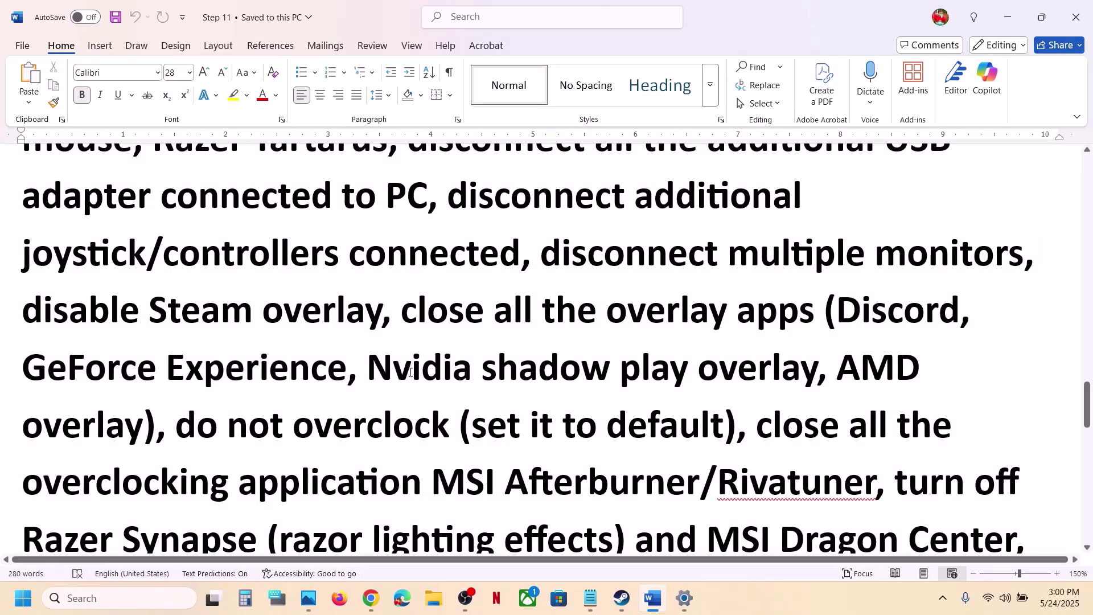